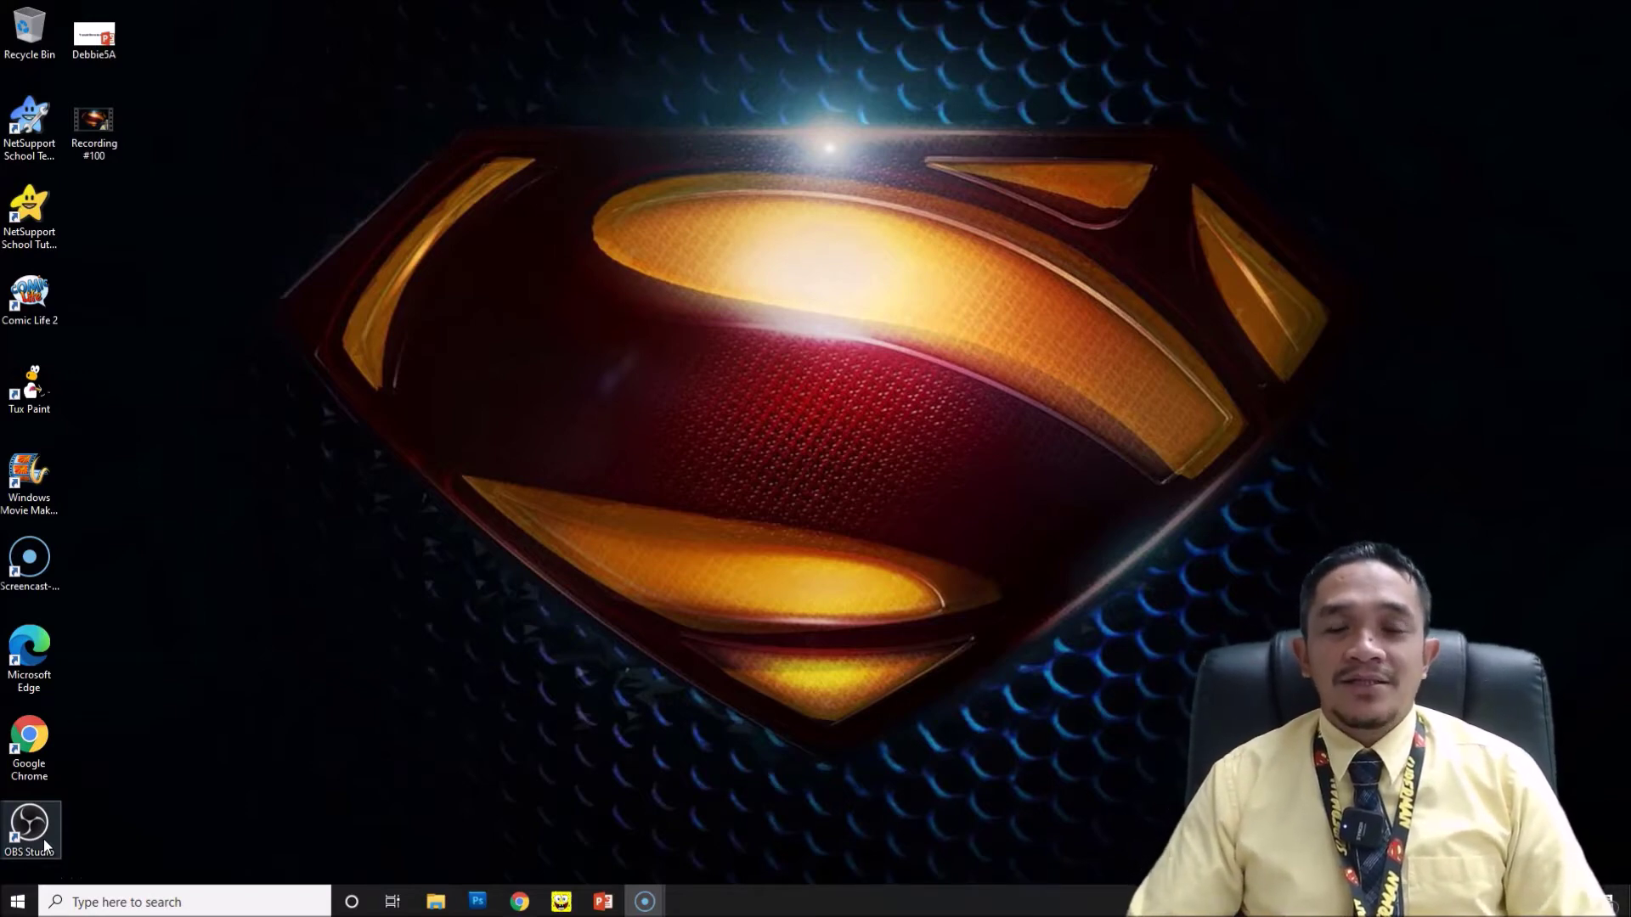
Start Microsoft Word and create a new blank document.
{"action": "left_click", "coordinate": [17, 902]}
{"action": "left_click", "coordinate": [408, 426]}
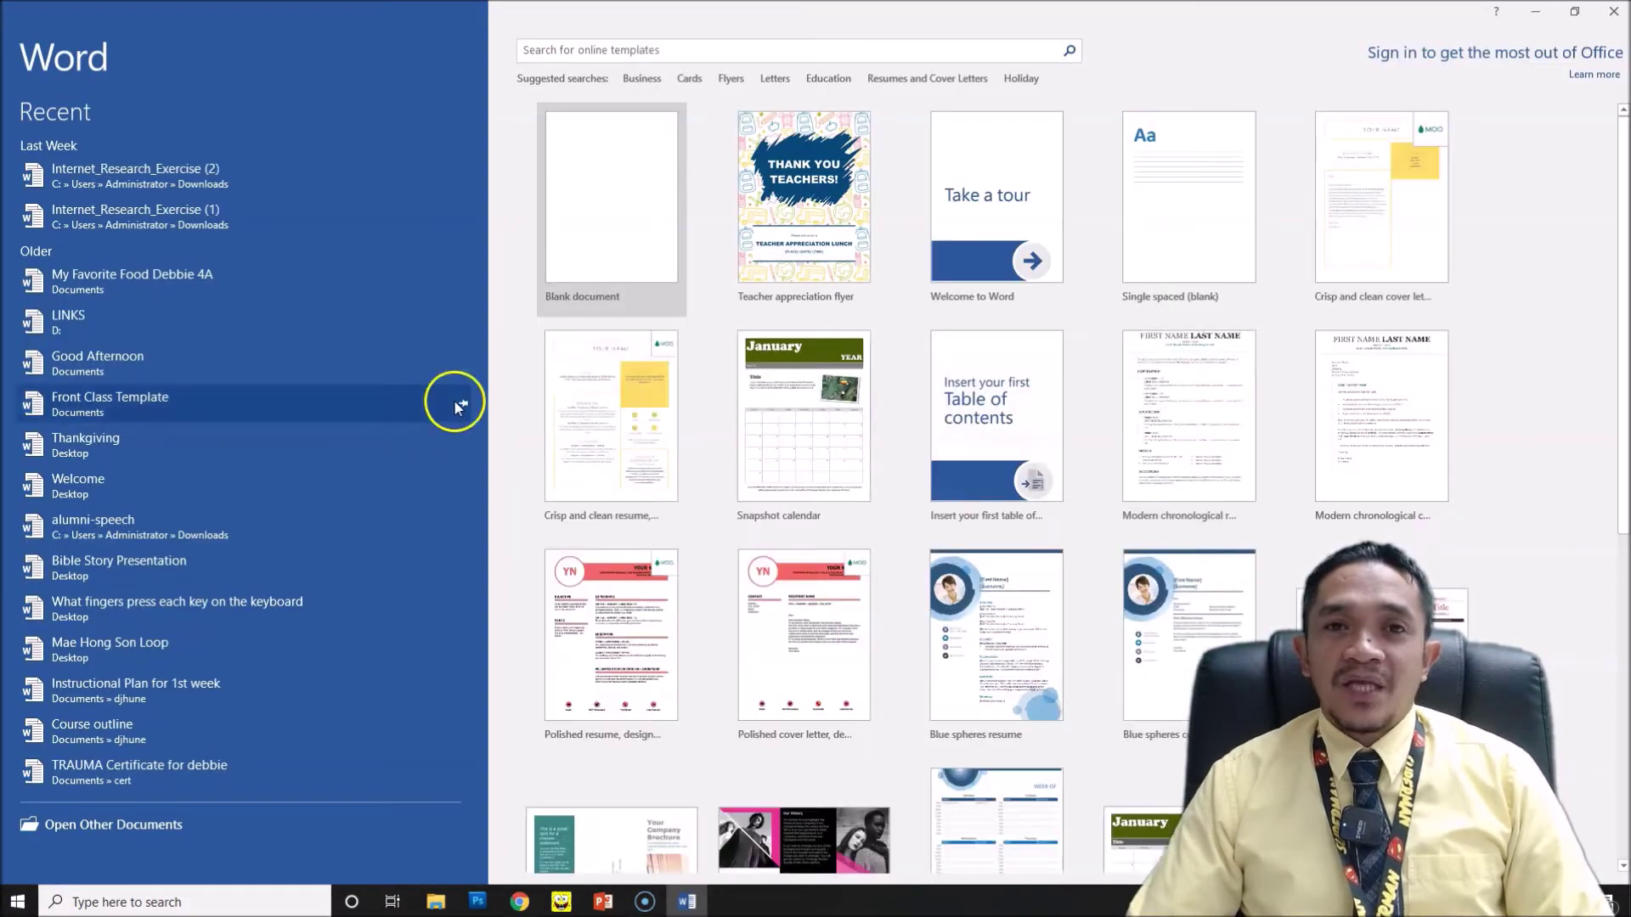
{"action": "left_click", "coordinate": [602, 248]}
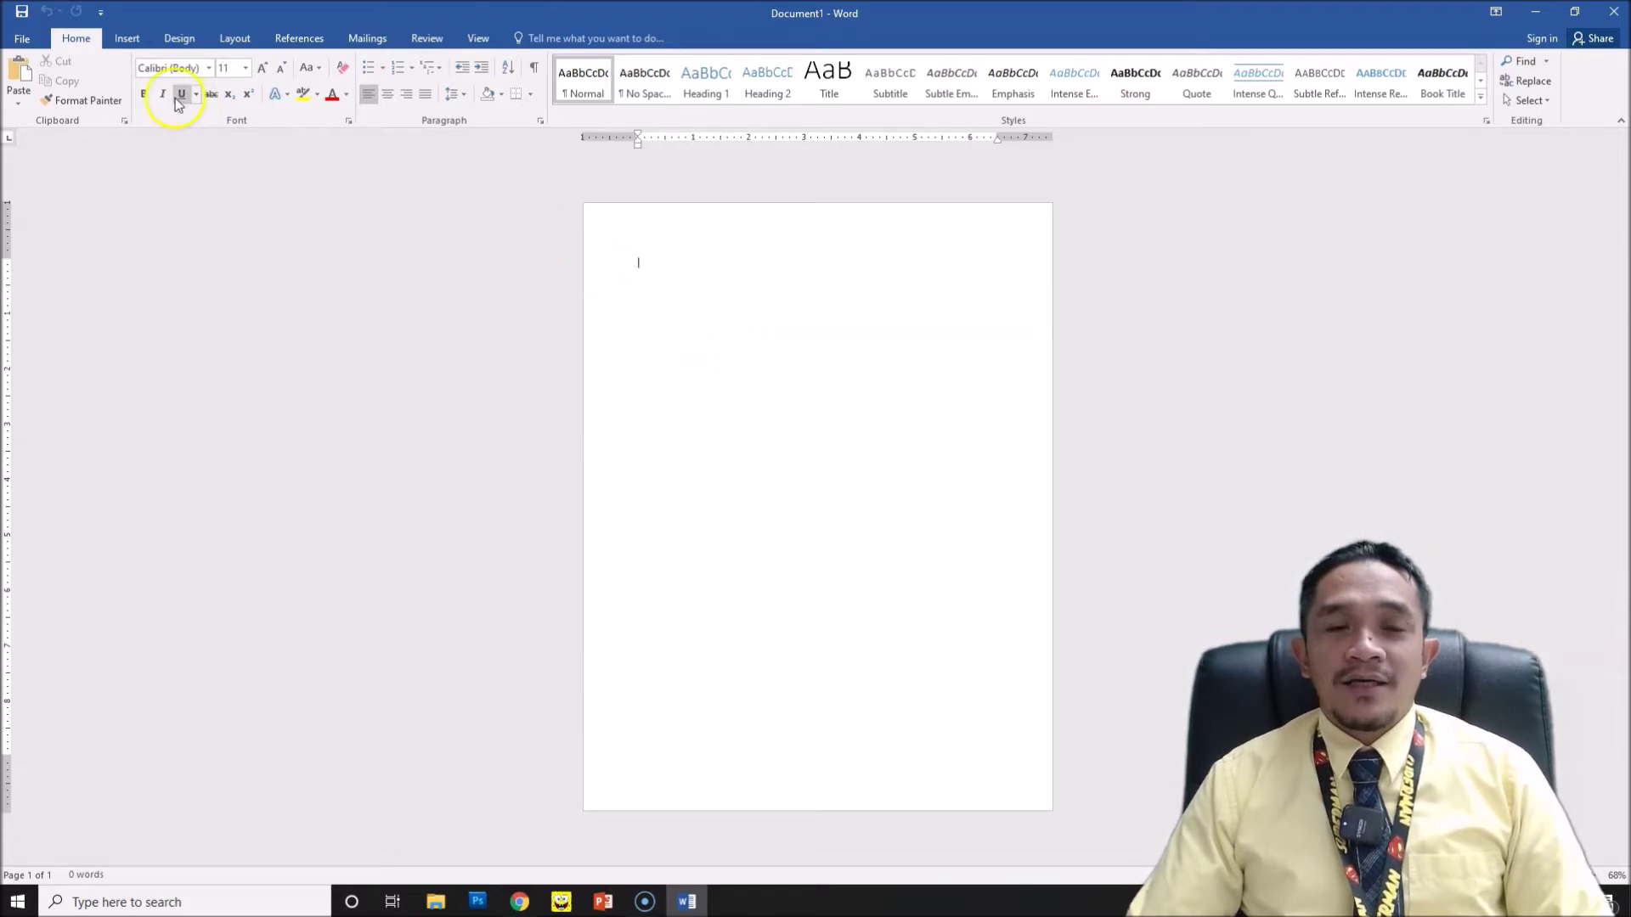
Set the document's paper size to A4 (8.27" x 11.69").
{"action": "left_click", "coordinate": [231, 39]}
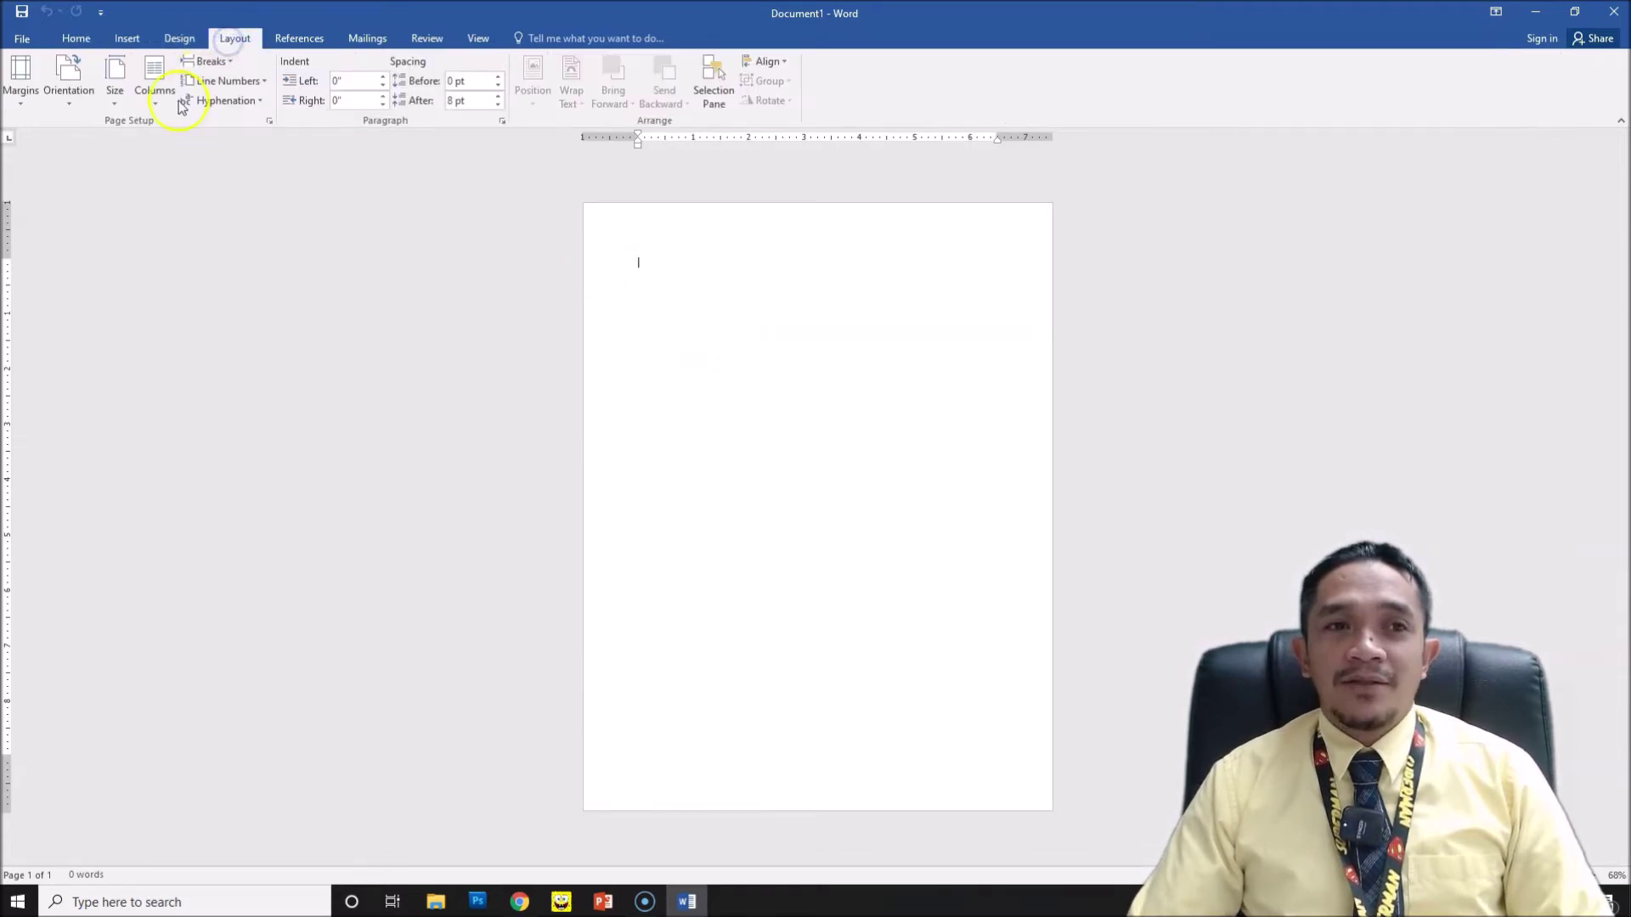
{"action": "left_click", "coordinate": [68, 105]}
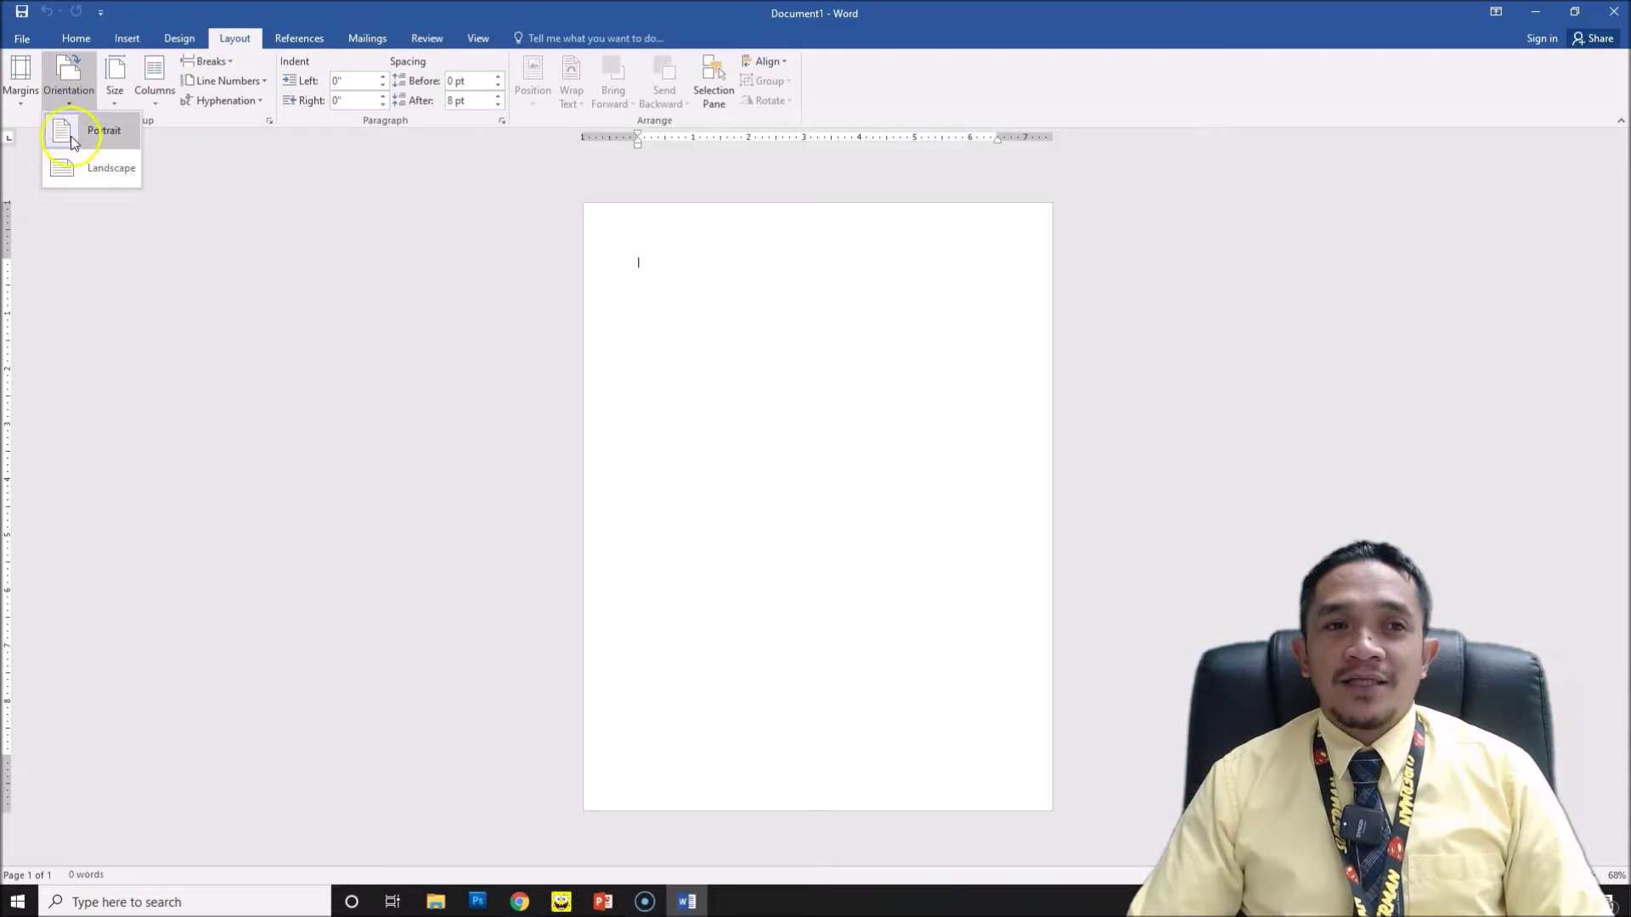
{"action": "left_click", "coordinate": [20, 93]}
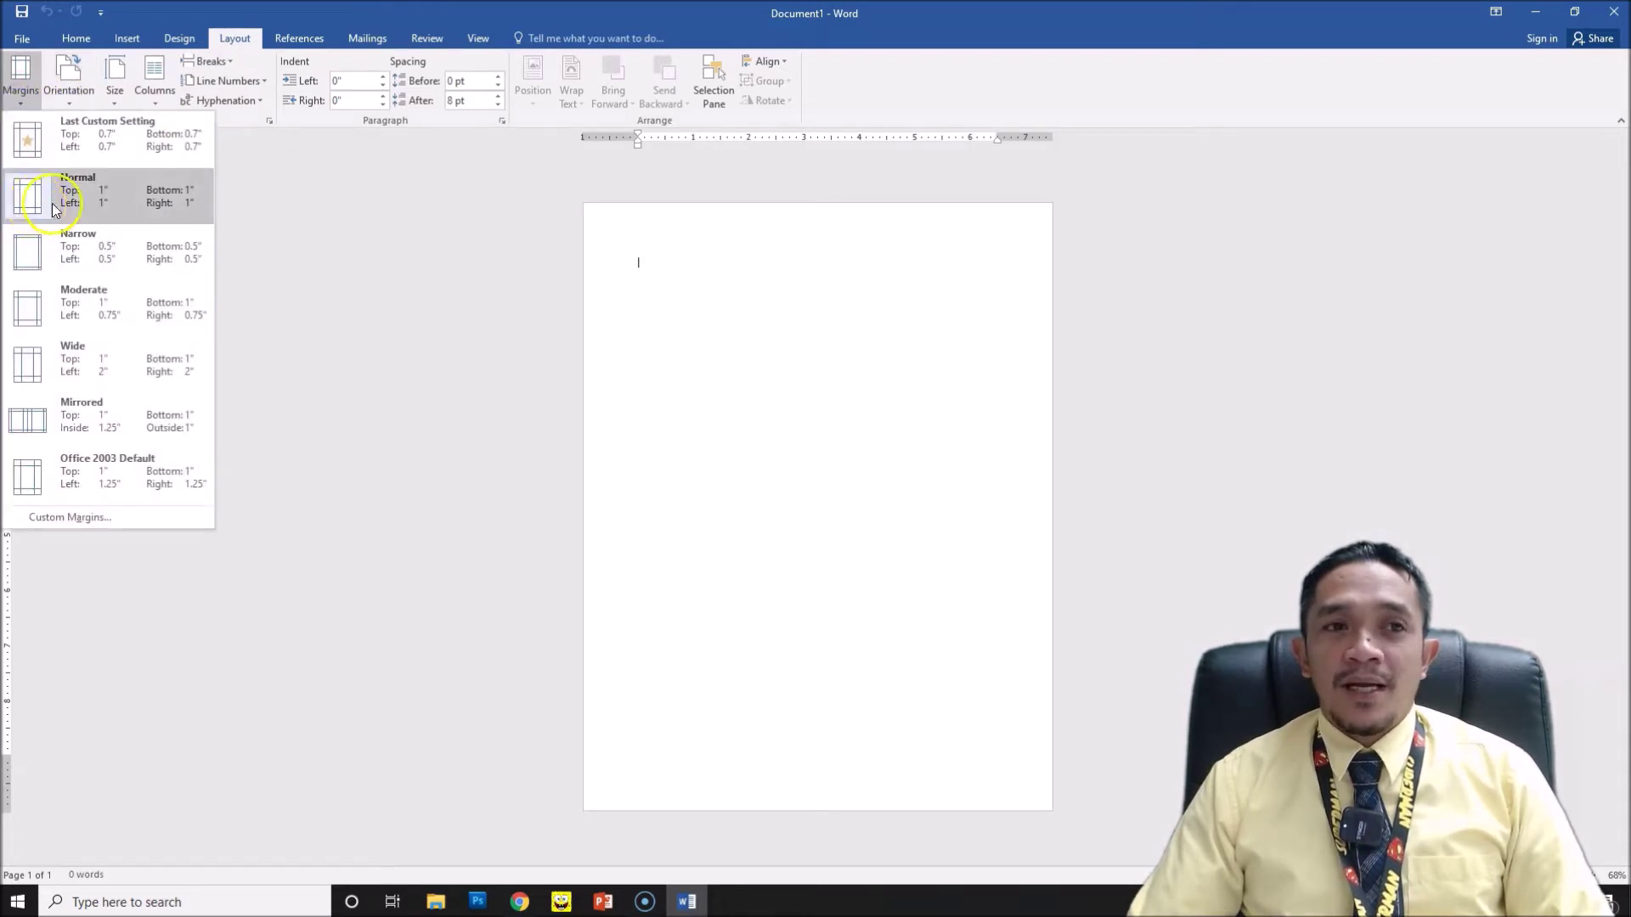
{"action": "left_click", "coordinate": [114, 91]}
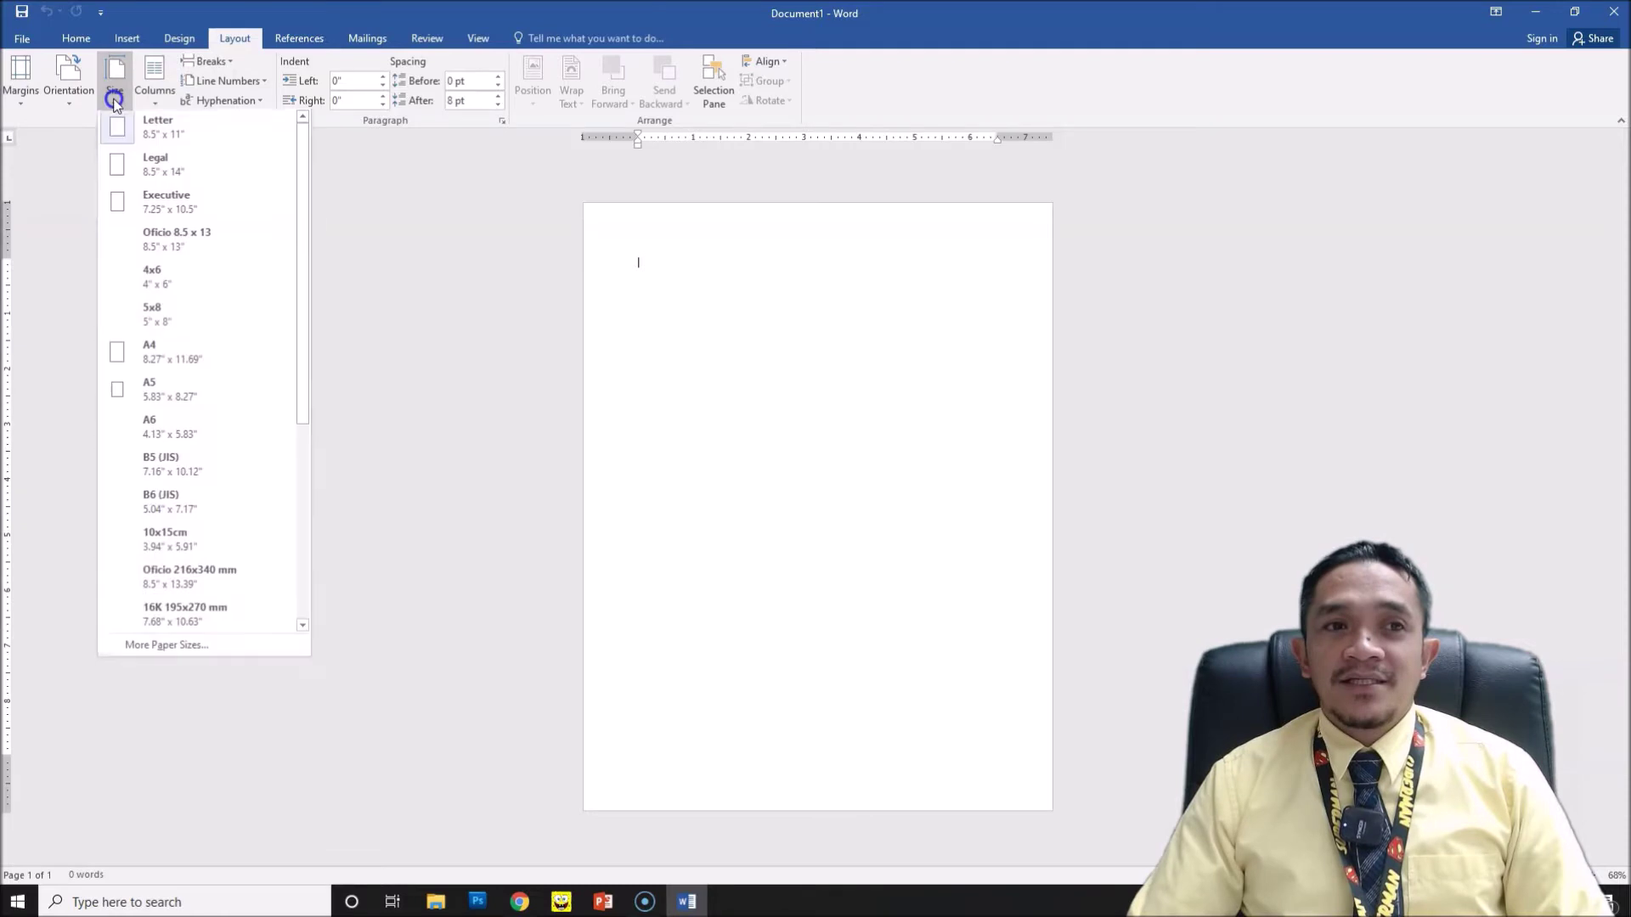
{"action": "left_click", "coordinate": [119, 367]}
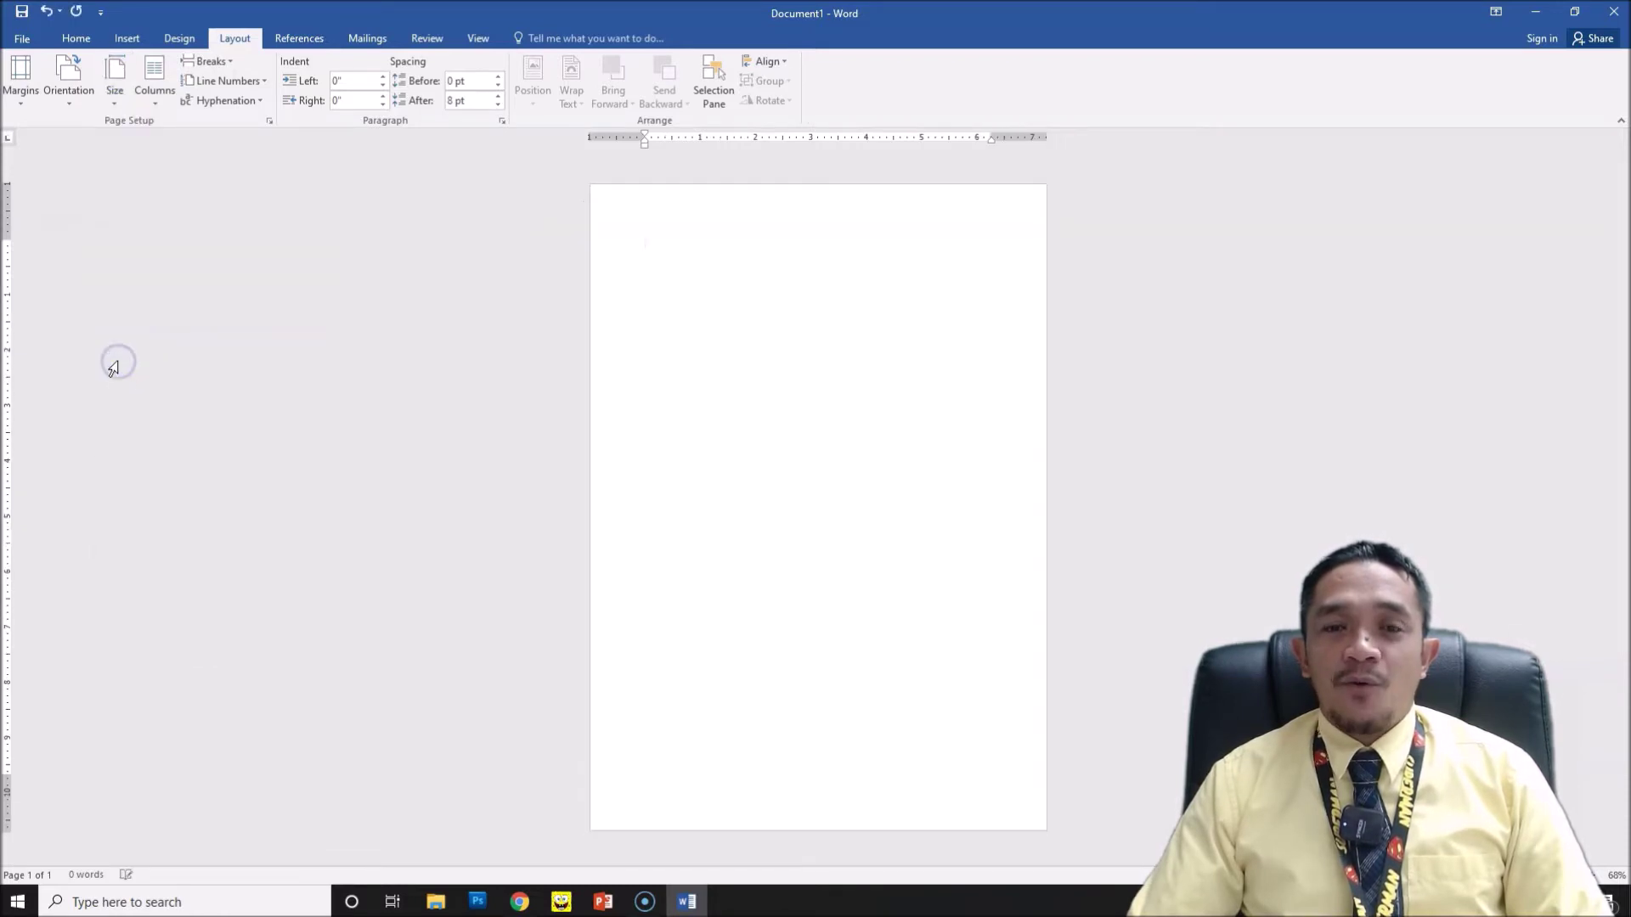
Insert a WordArt object at the page's start, using the solid blue letter style with an offset shadow.
{"action": "scroll", "coordinate": [818, 510], "scroll_direction": "up", "scroll_amount": 1}
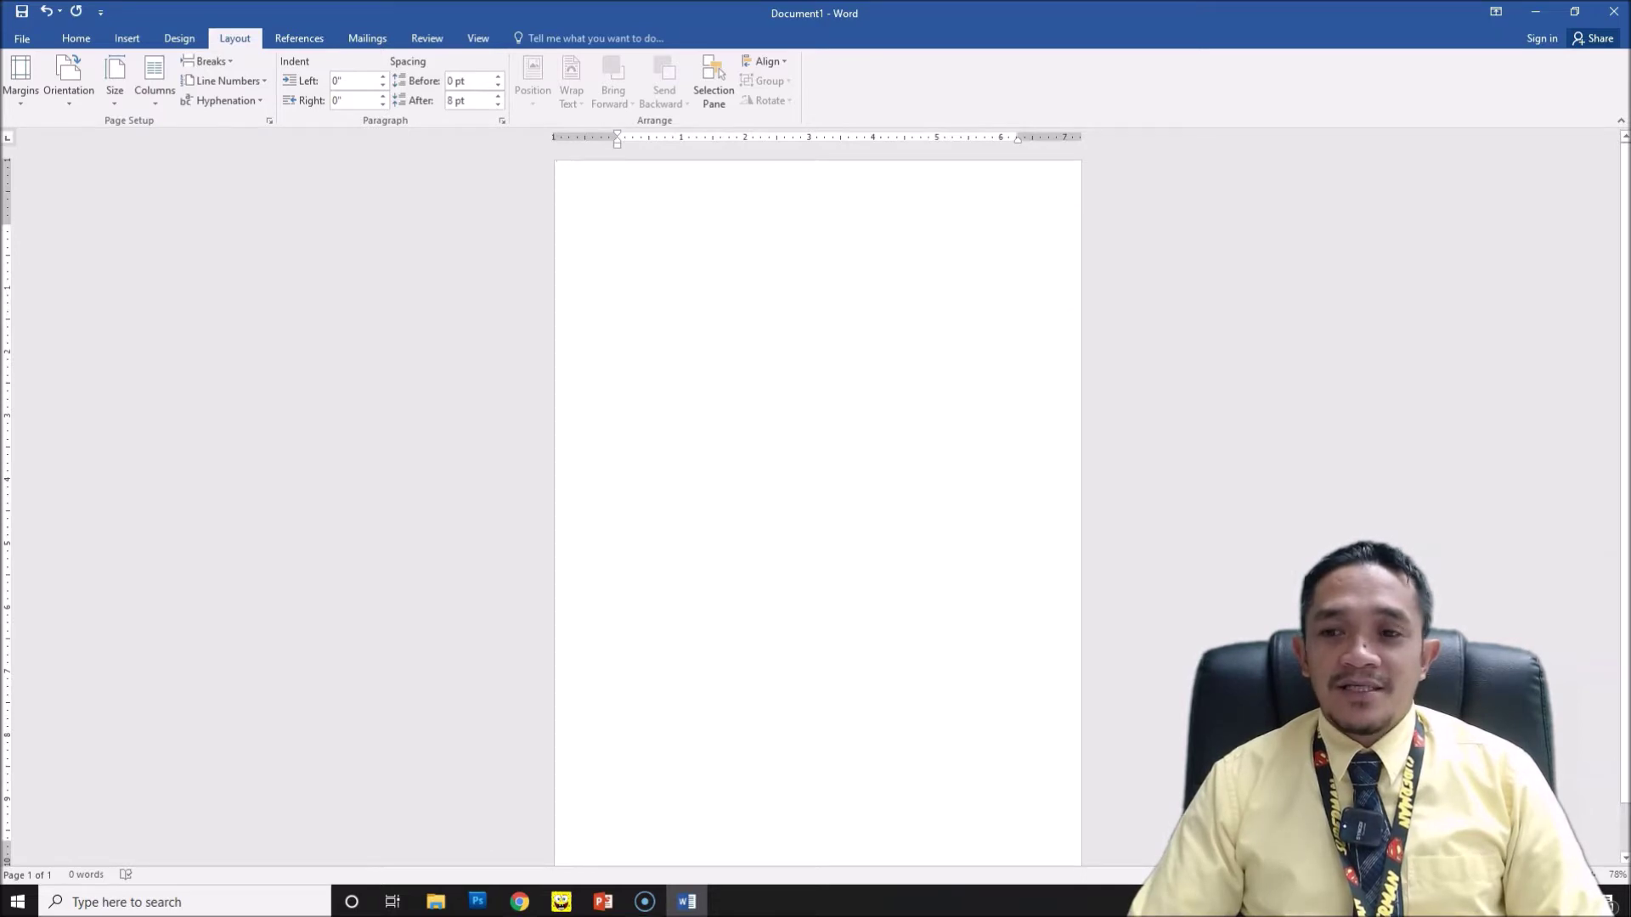
{"action": "scroll", "coordinate": [818, 510], "scroll_direction": "up", "scroll_amount": 15}
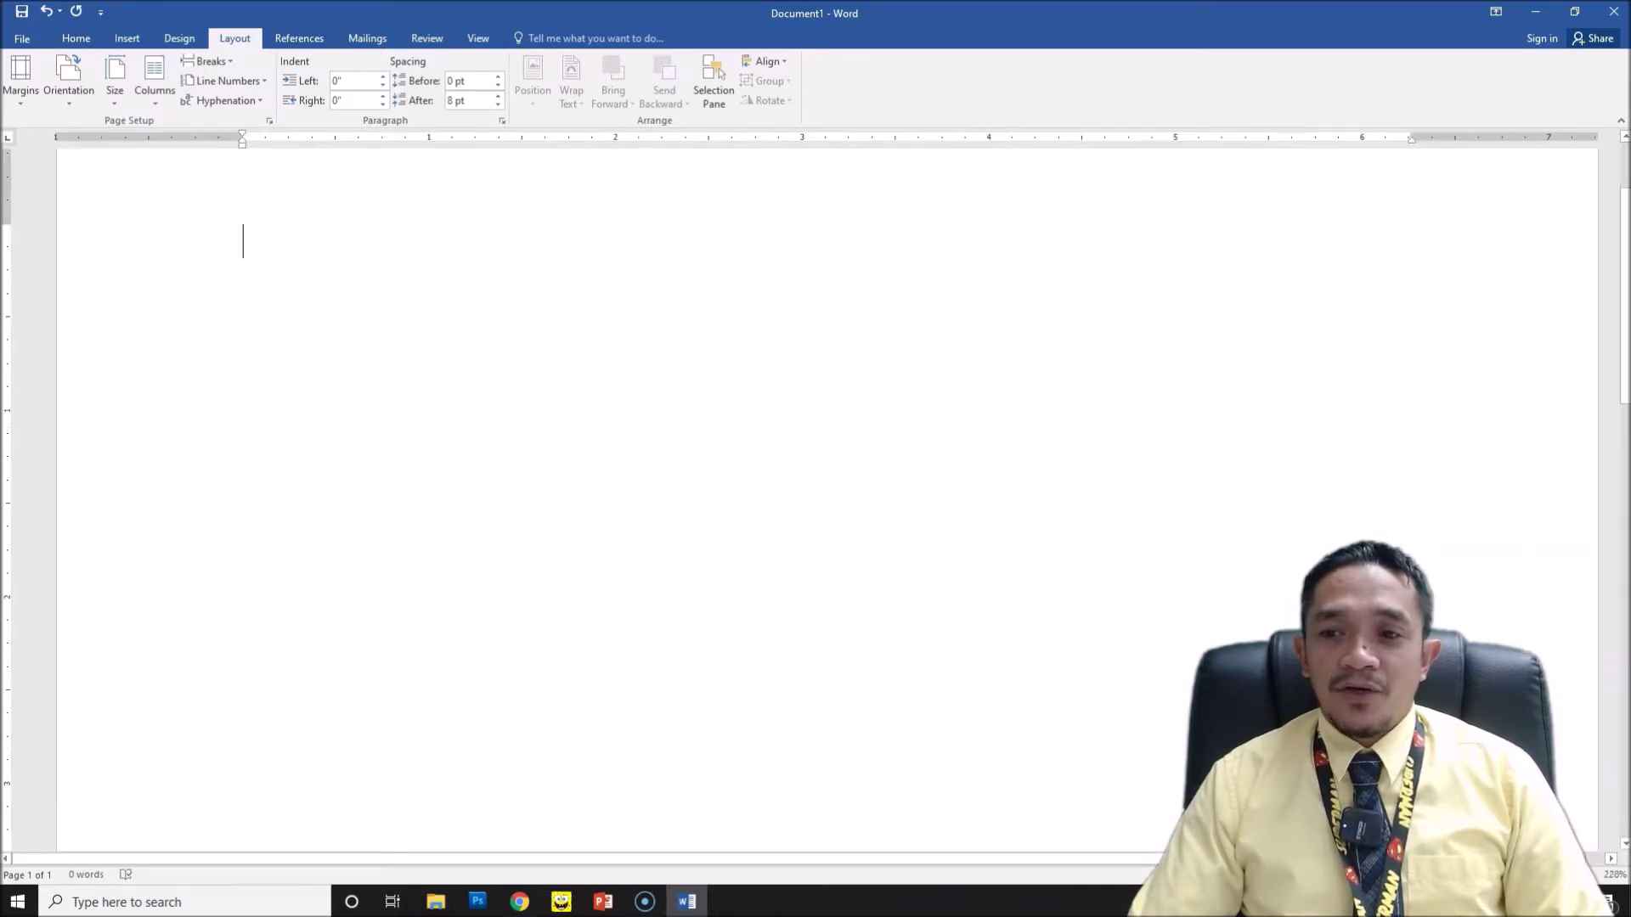
{"action": "scroll", "coordinate": [818, 509], "scroll_direction": "down", "scroll_amount": 13}
{"action": "scroll", "coordinate": [818, 510], "scroll_direction": "up", "scroll_amount": 6}
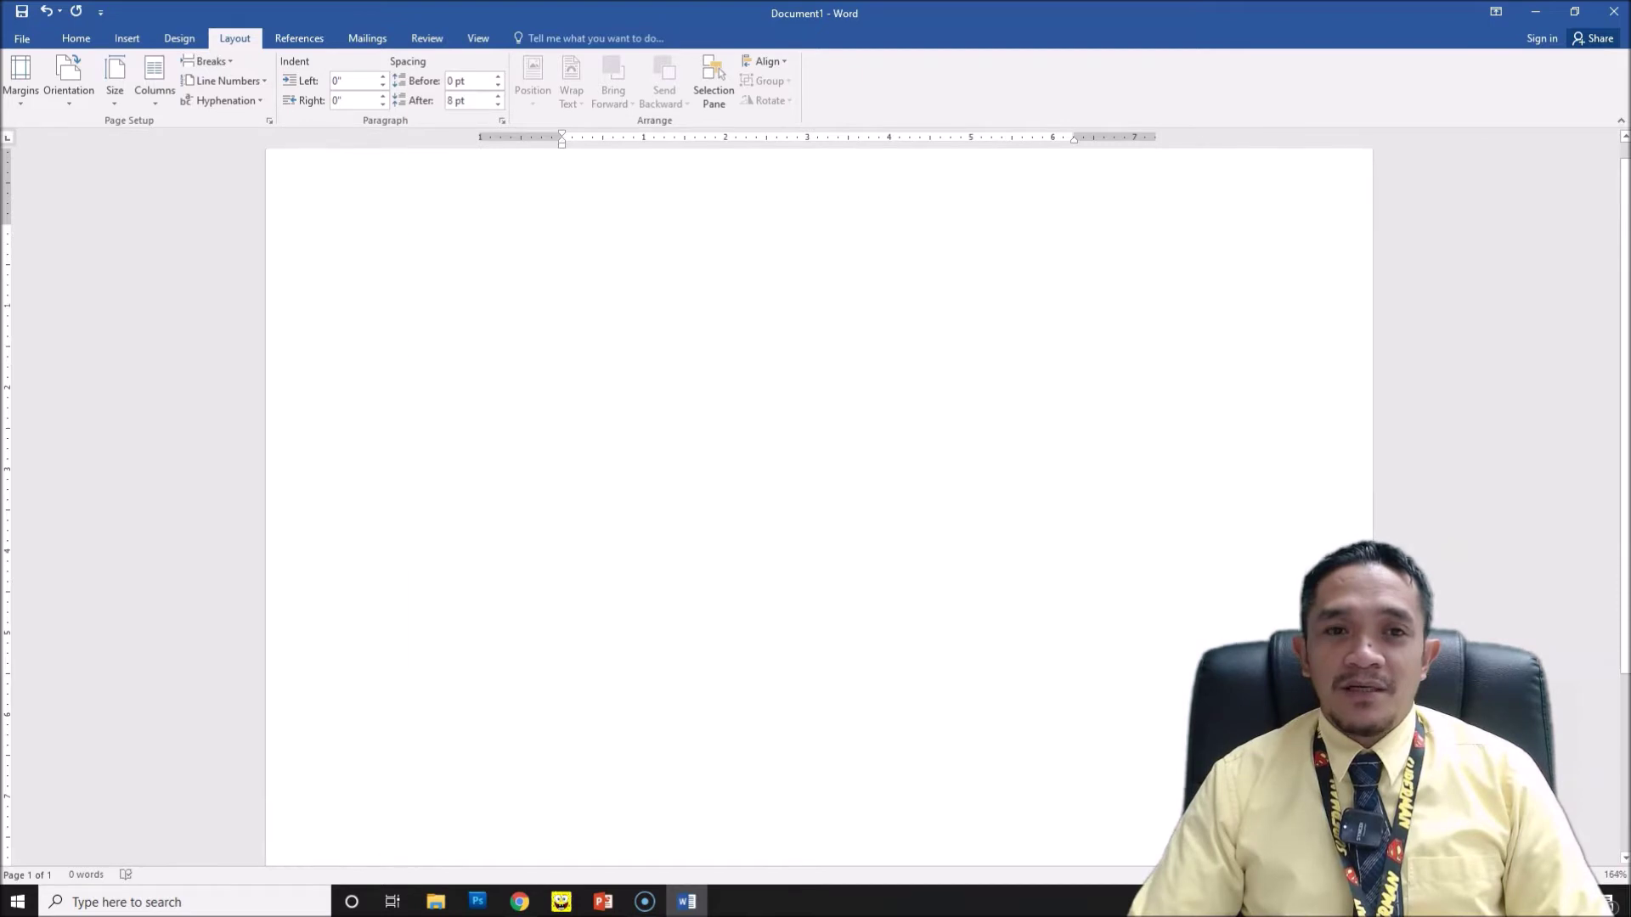
{"action": "scroll", "coordinate": [1083, 641], "scroll_direction": "up", "scroll_amount": 1}
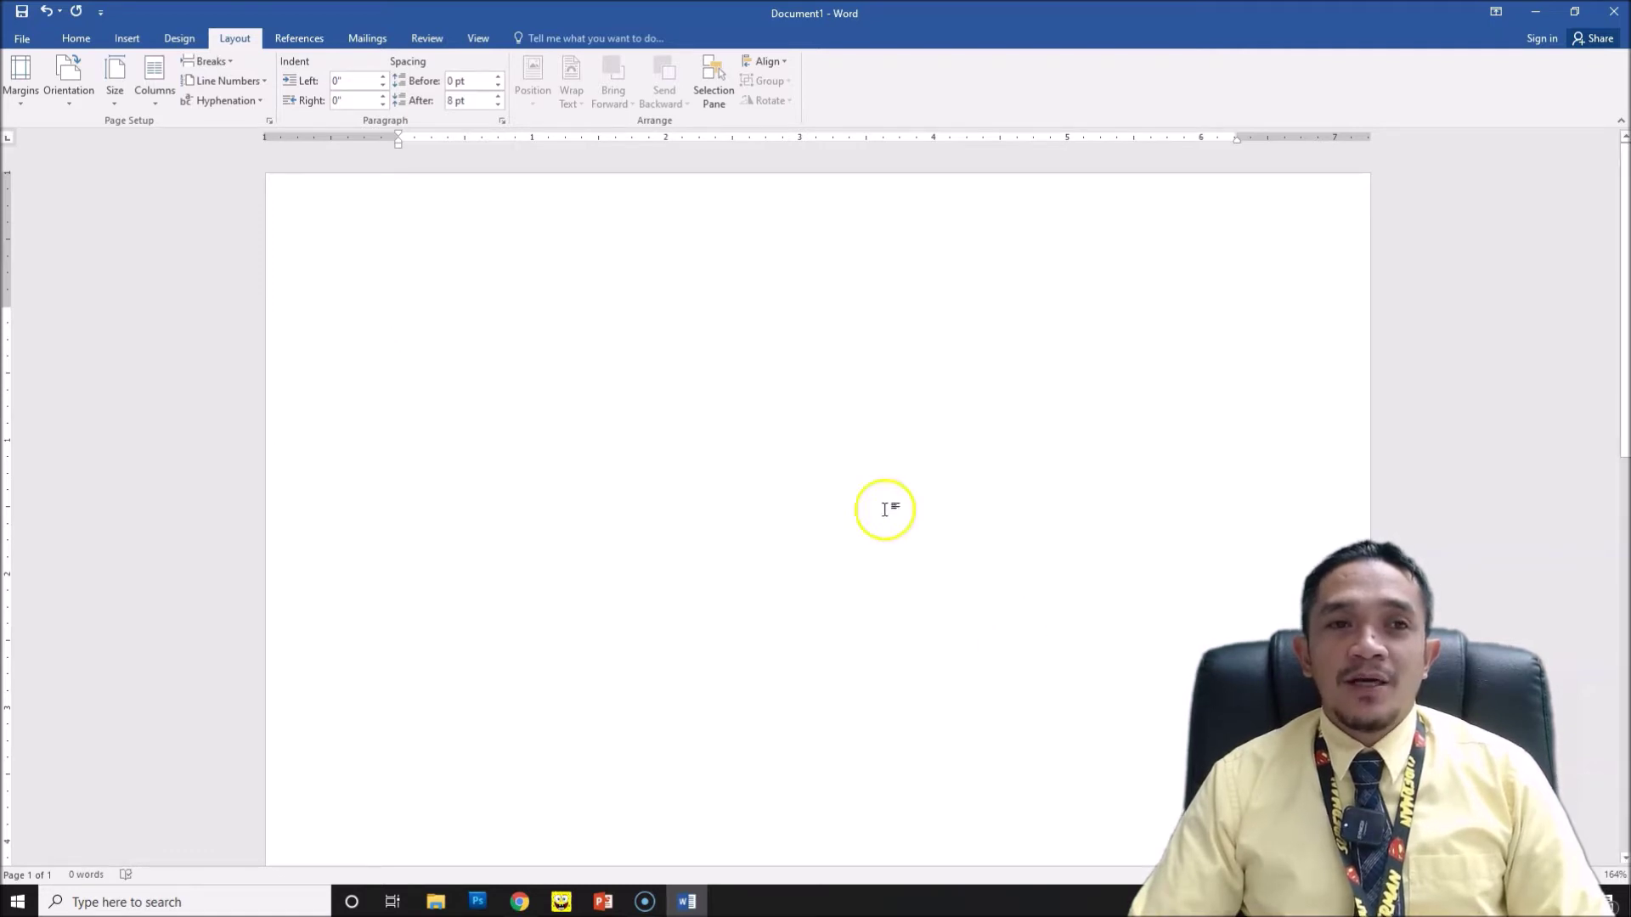
{"action": "left_click", "coordinate": [125, 40]}
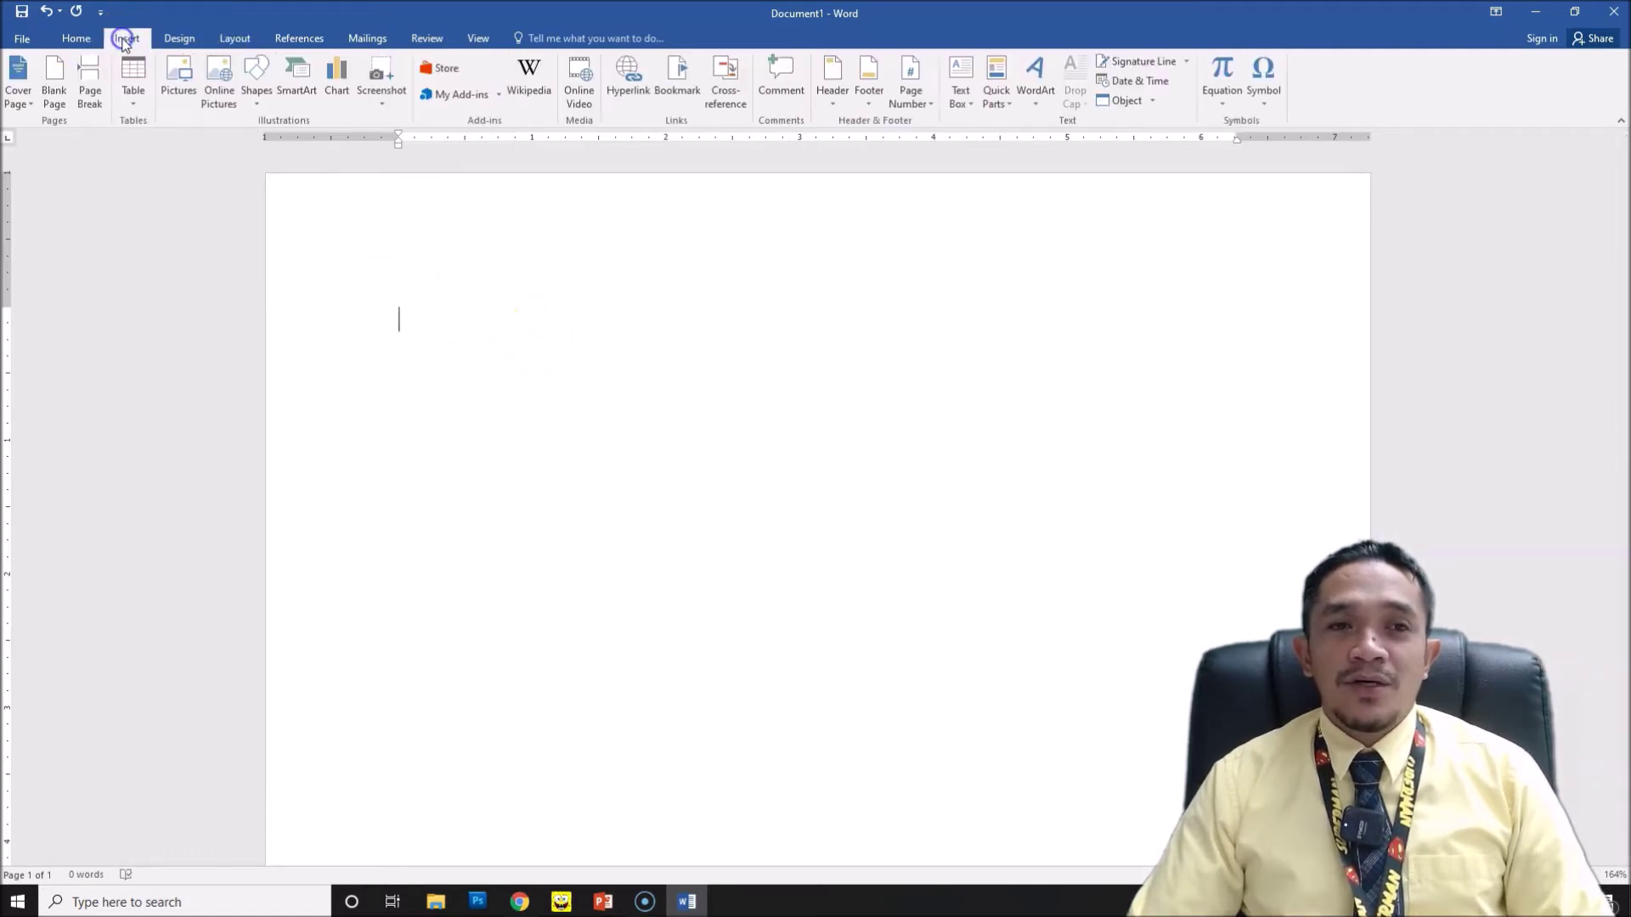
{"action": "left_click", "coordinate": [1038, 103]}
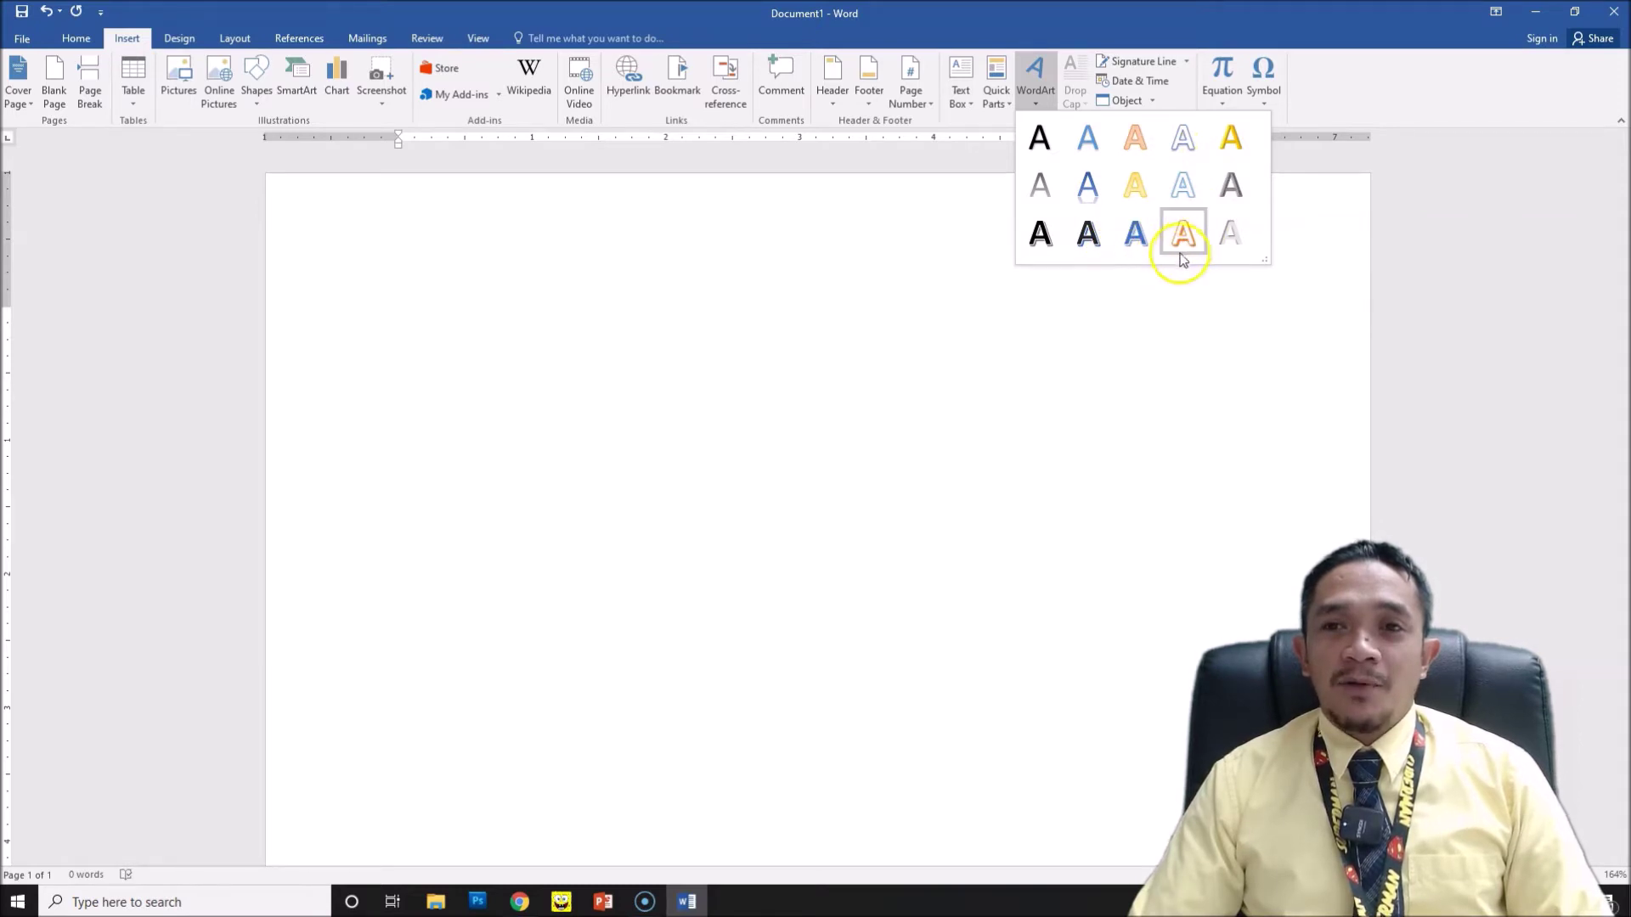
{"action": "left_click", "coordinate": [1136, 234]}
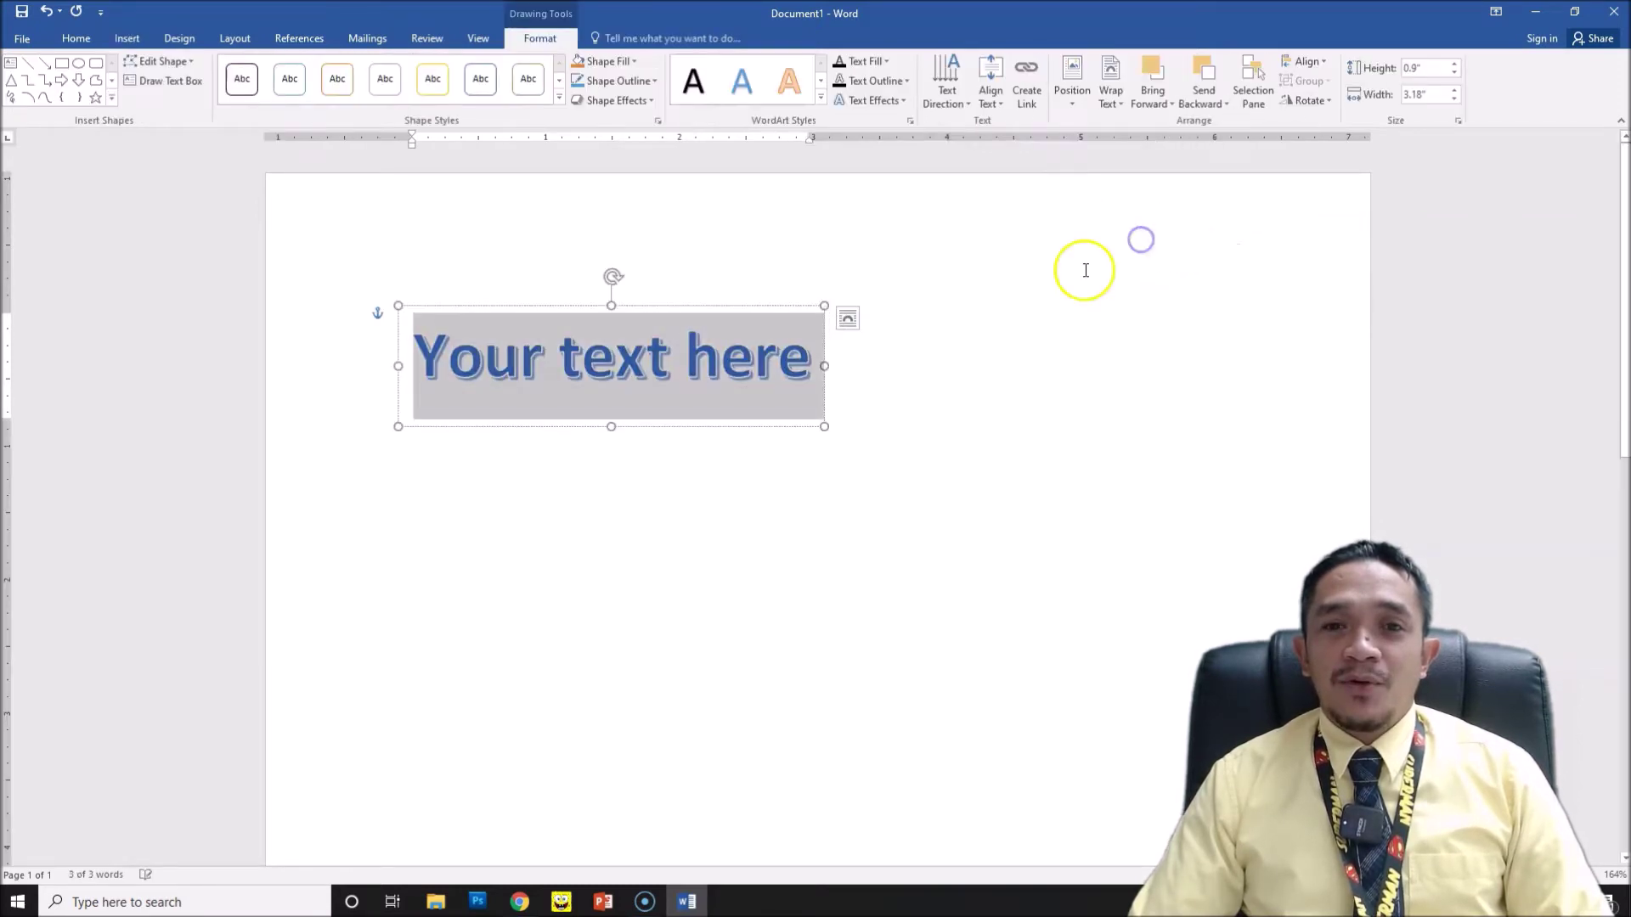
Replace the WordArt placeholder text with the title "My Favorite Sport".
{"action": "type", "text": "My"}
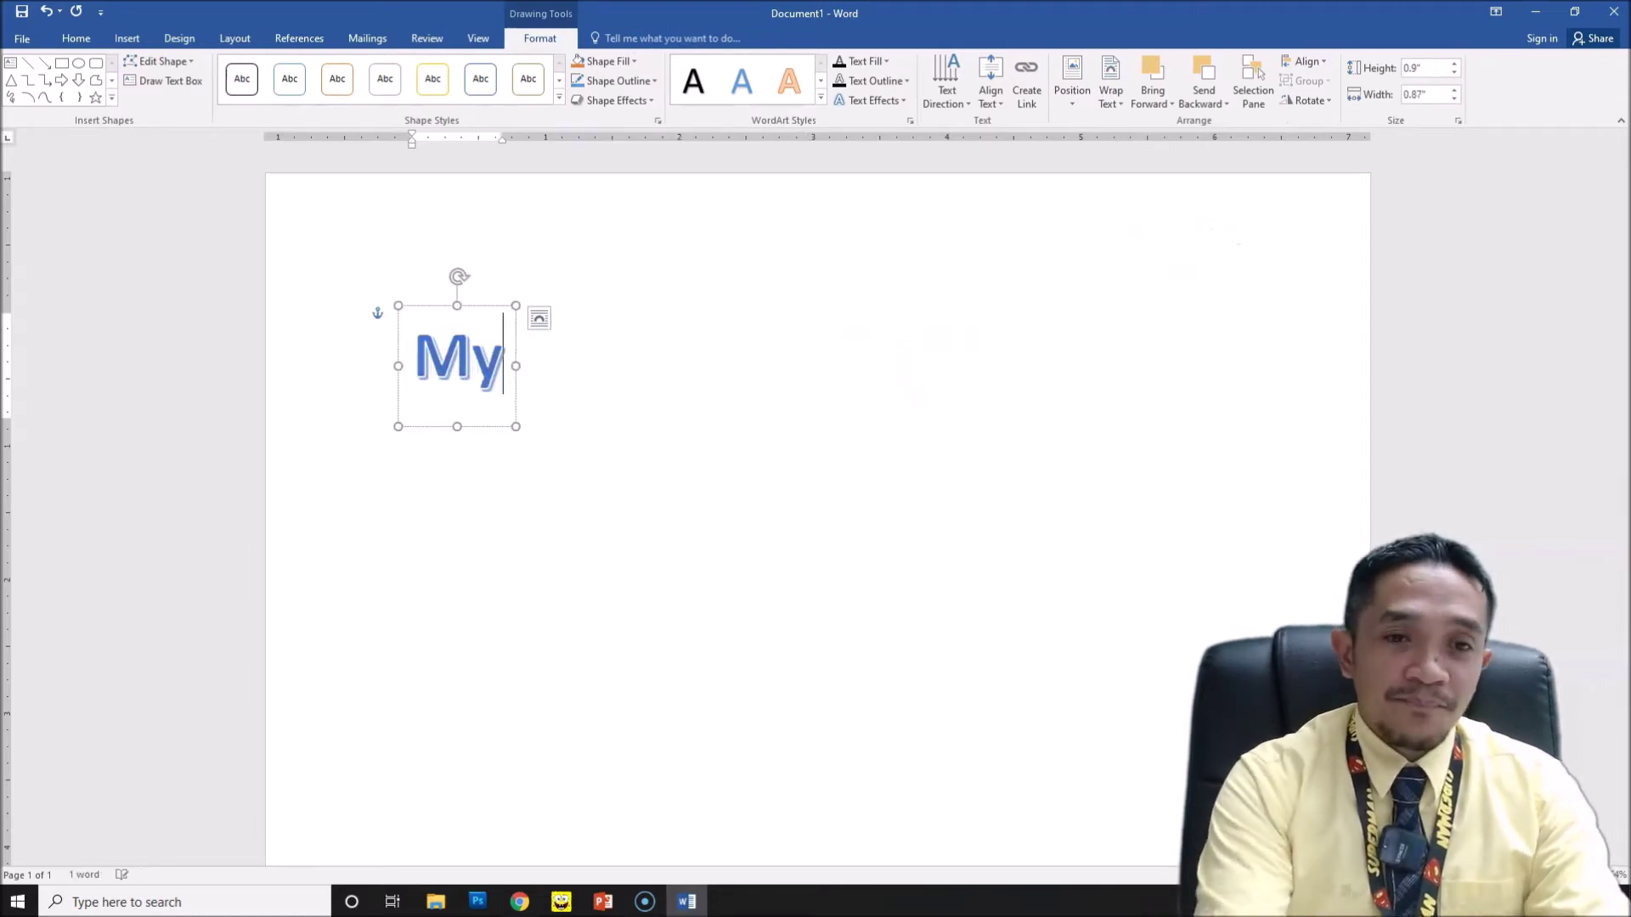
{"action": "type", "text": " favorite"}
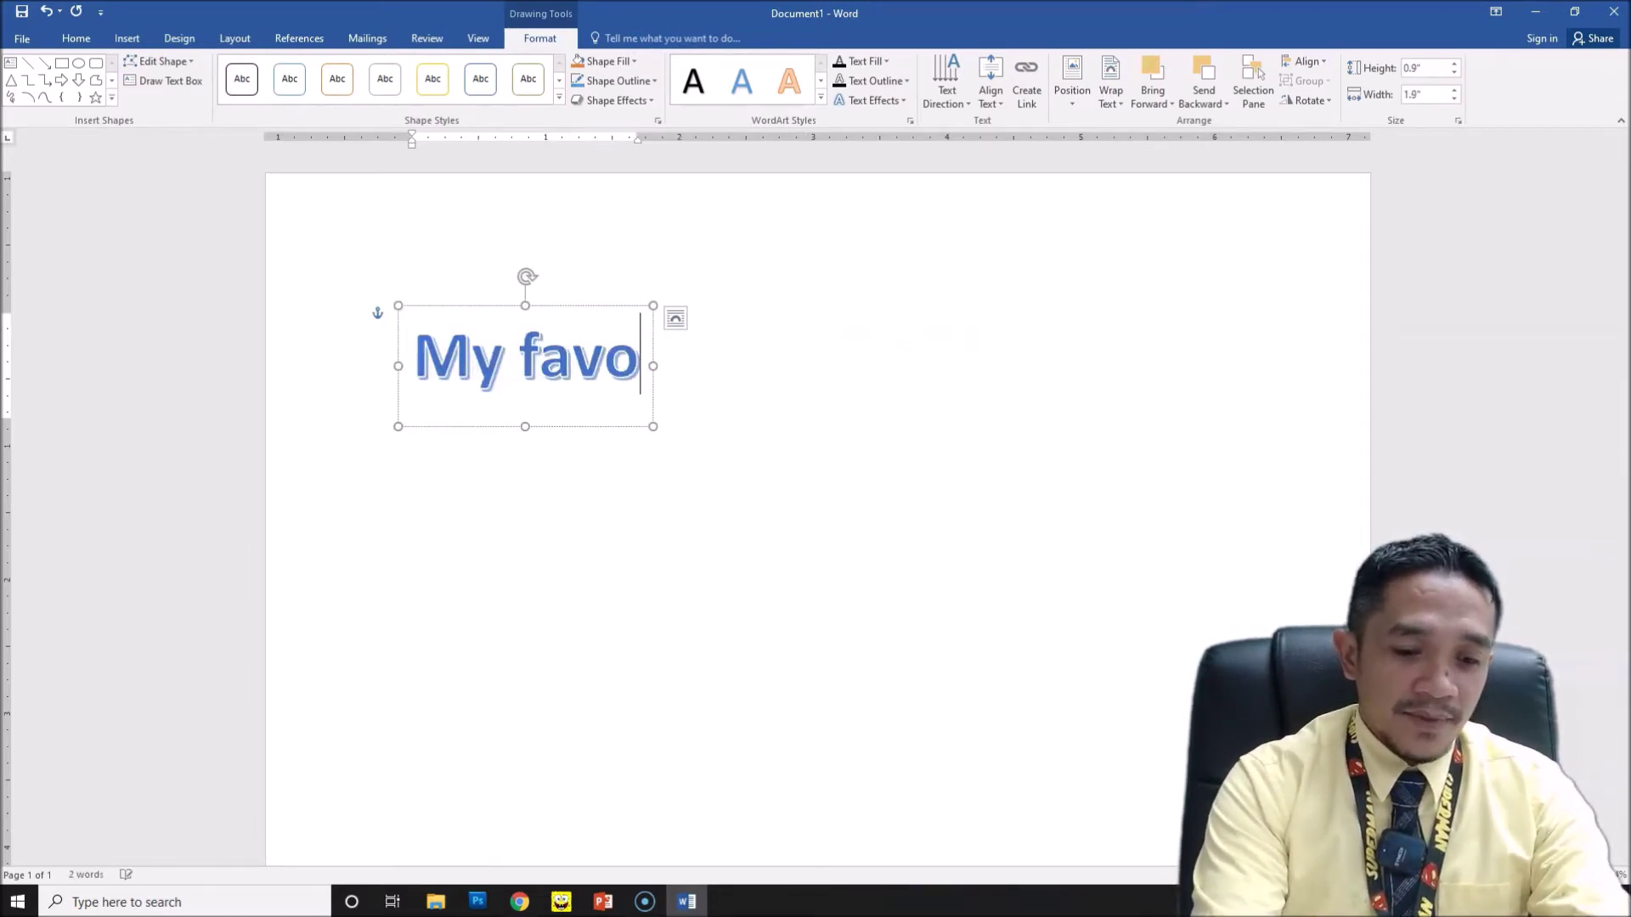
{"action": "key", "text": "BackSpace"}
{"action": "key", "text": "BackSpace"}
{"action": "key", "text": "BackSpace"}
{"action": "key", "text": "BackSpace"}
{"action": "key", "text": "BackSpace"}
{"action": "key", "text": "BackSpace"}
{"action": "key", "text": "BackSpace"}
{"action": "key", "text": "BackSpace"}
{"action": "key", "text": "BackSpace"}
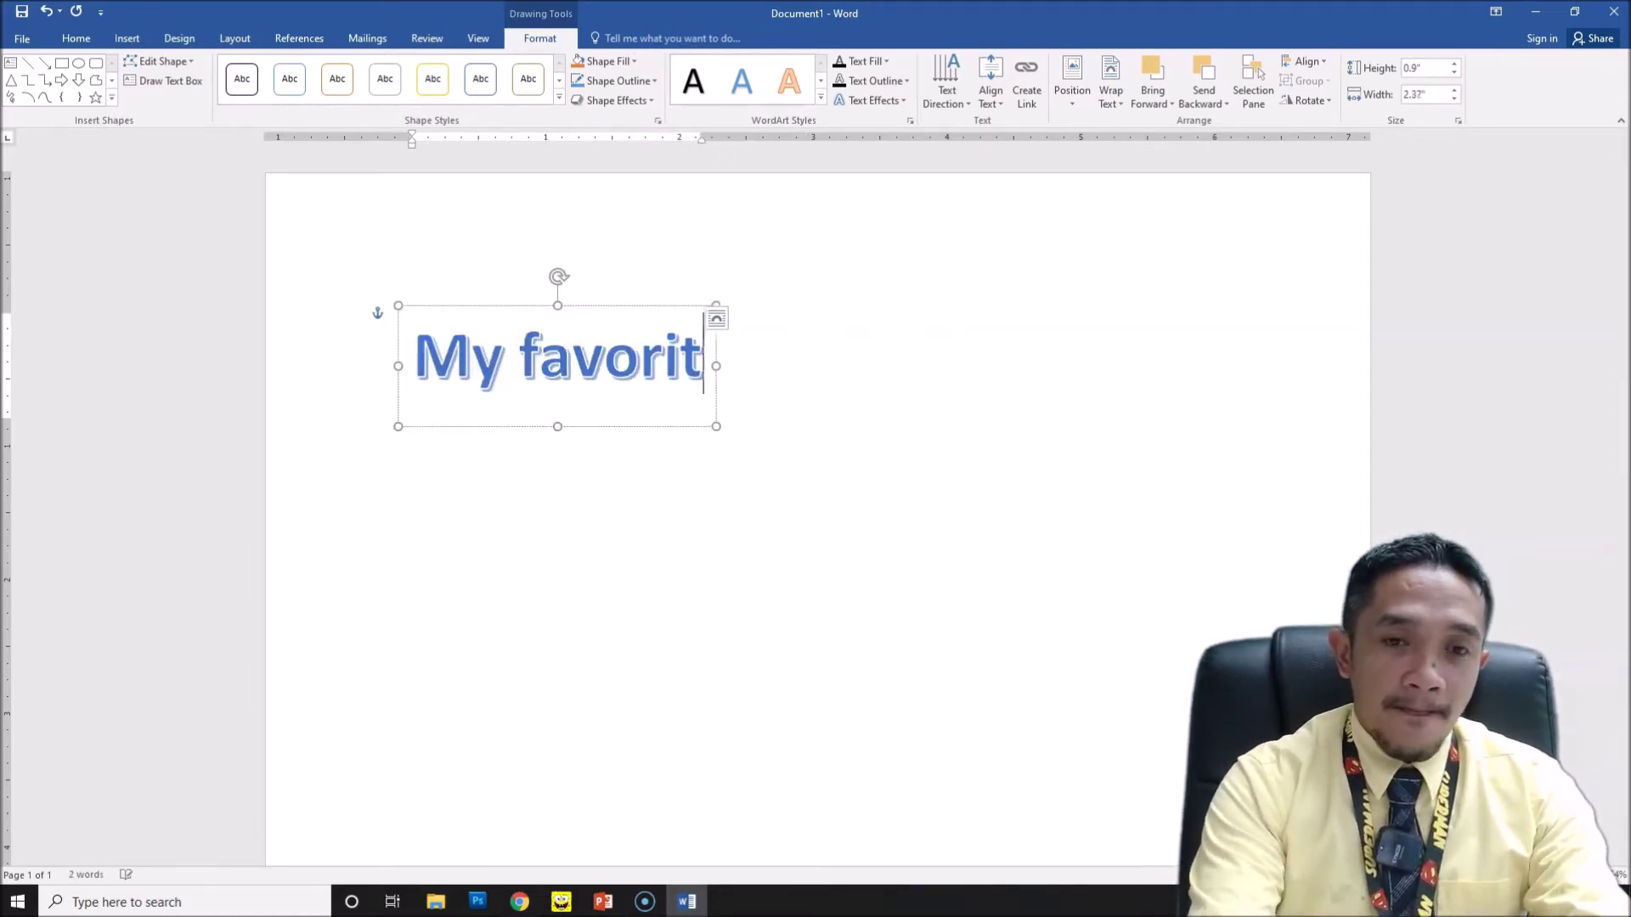
{"action": "type", "text": "Favorite"}
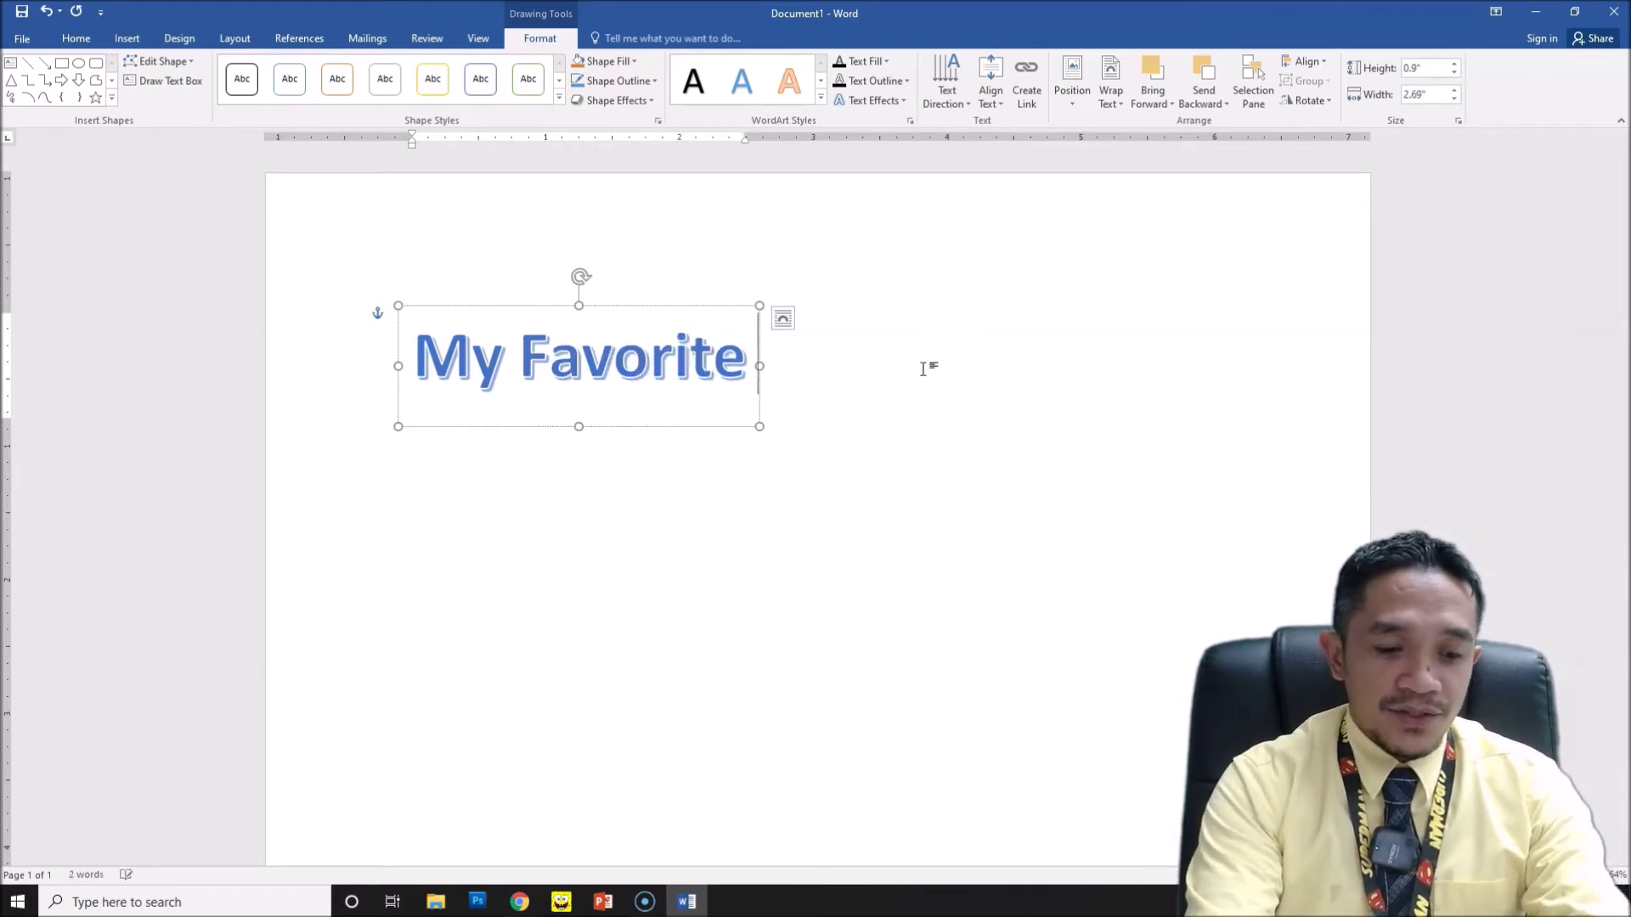
{"action": "type", "text": " Sport"}
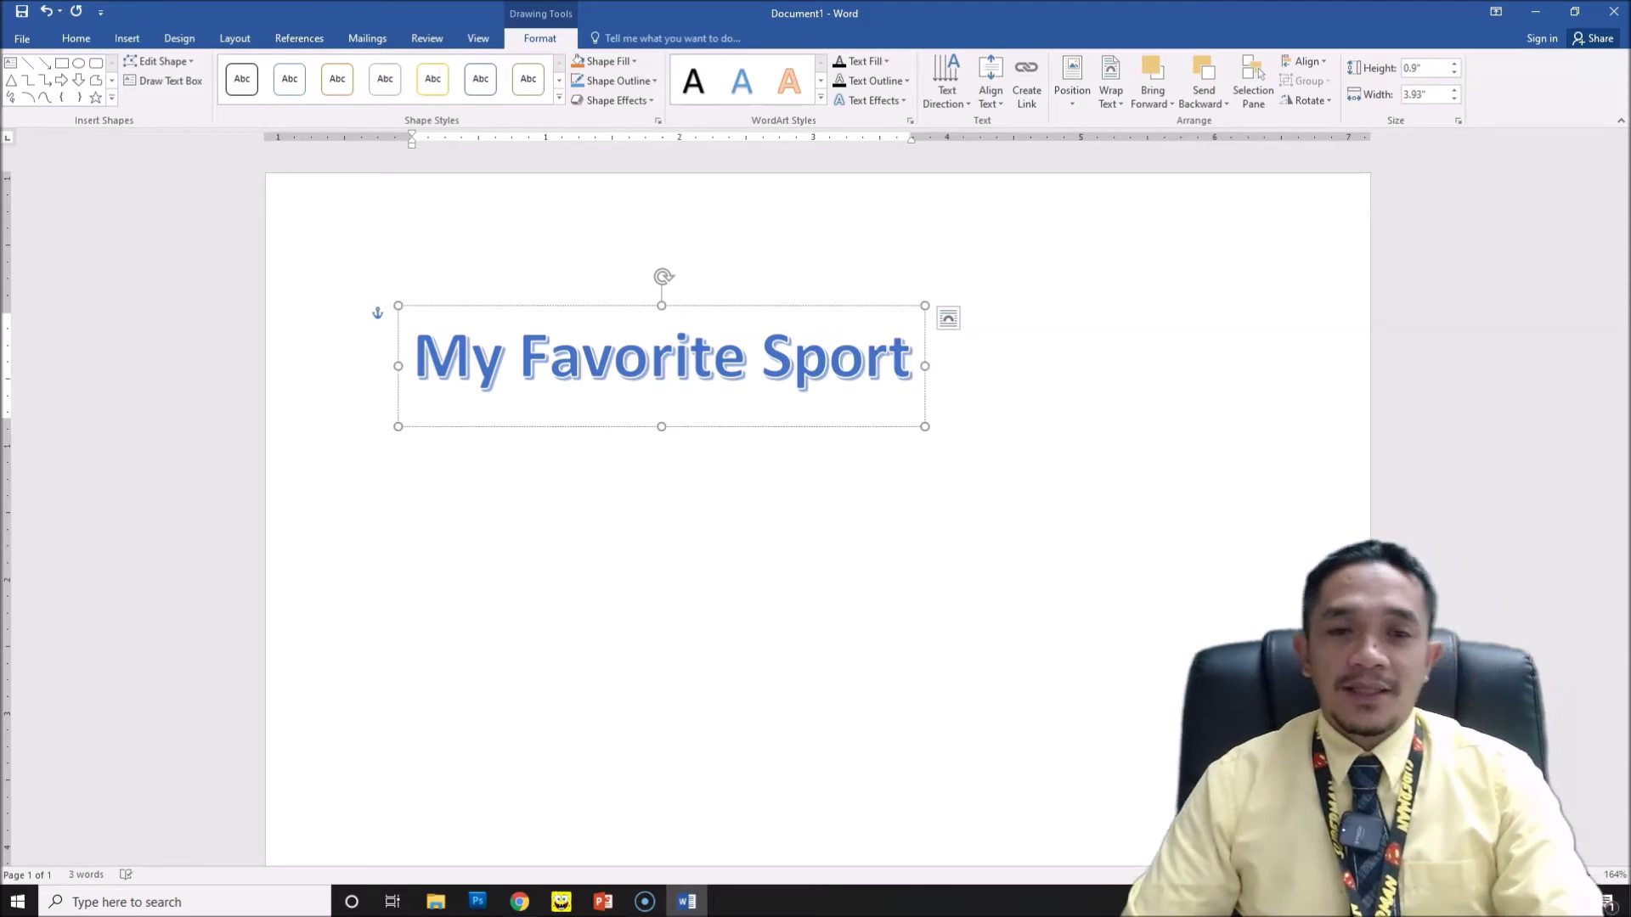
Move the WordArt title towards the horizontal centre of the page and set its text fill to standard red.
{"action": "left_click_drag", "start_coordinate": [759, 309], "coordinate": [877, 315]}
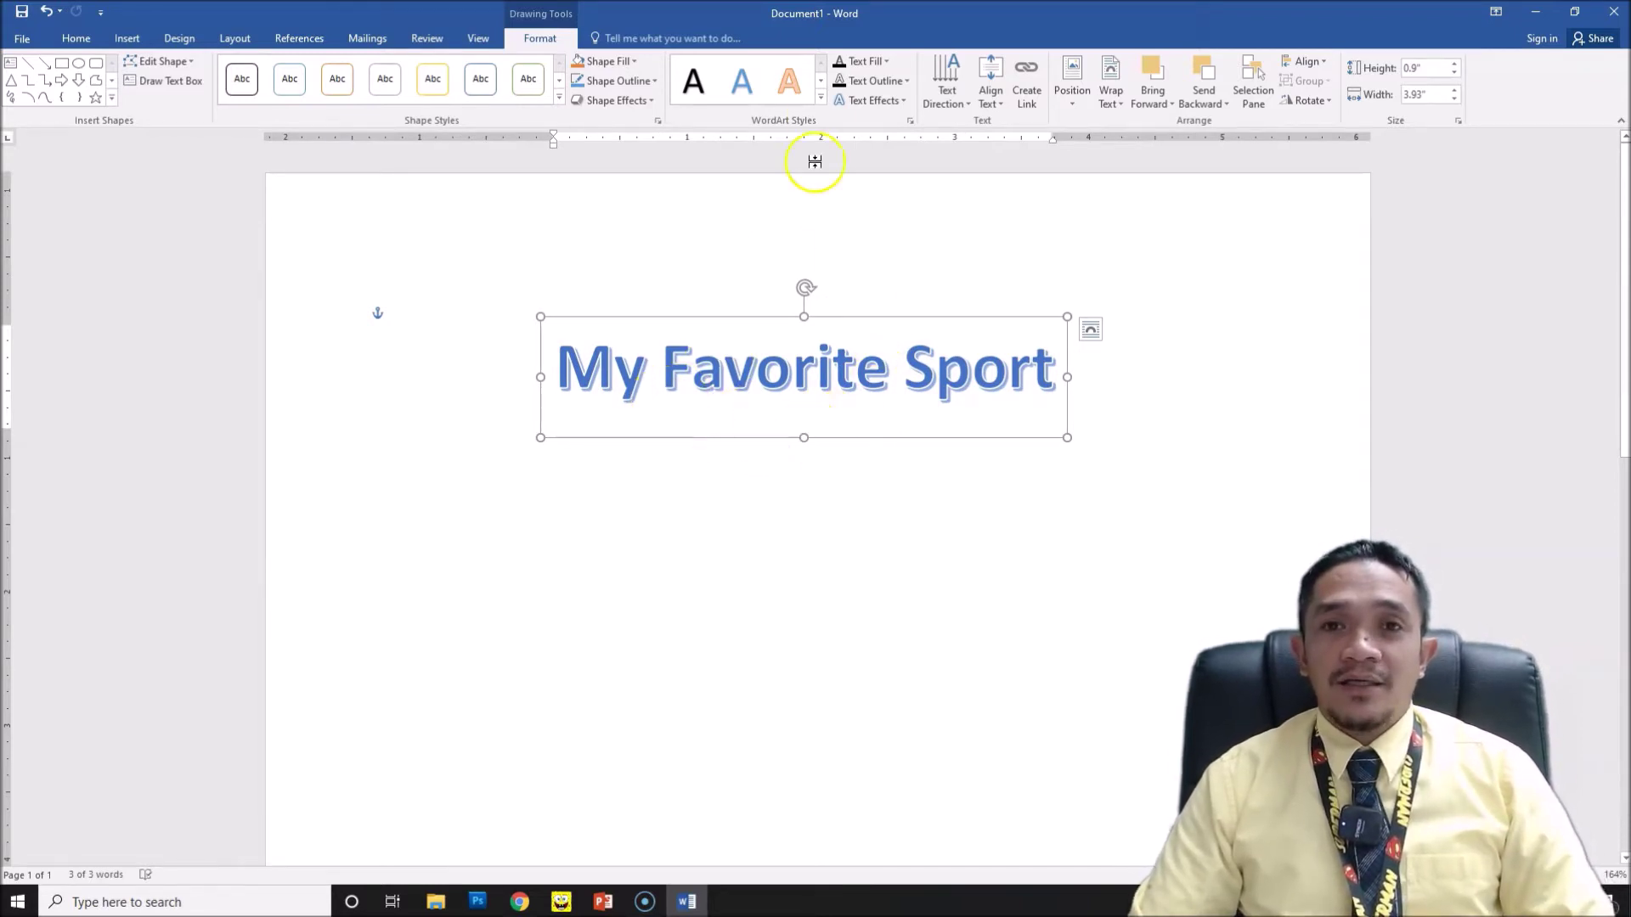
{"action": "left_click", "coordinate": [906, 83]}
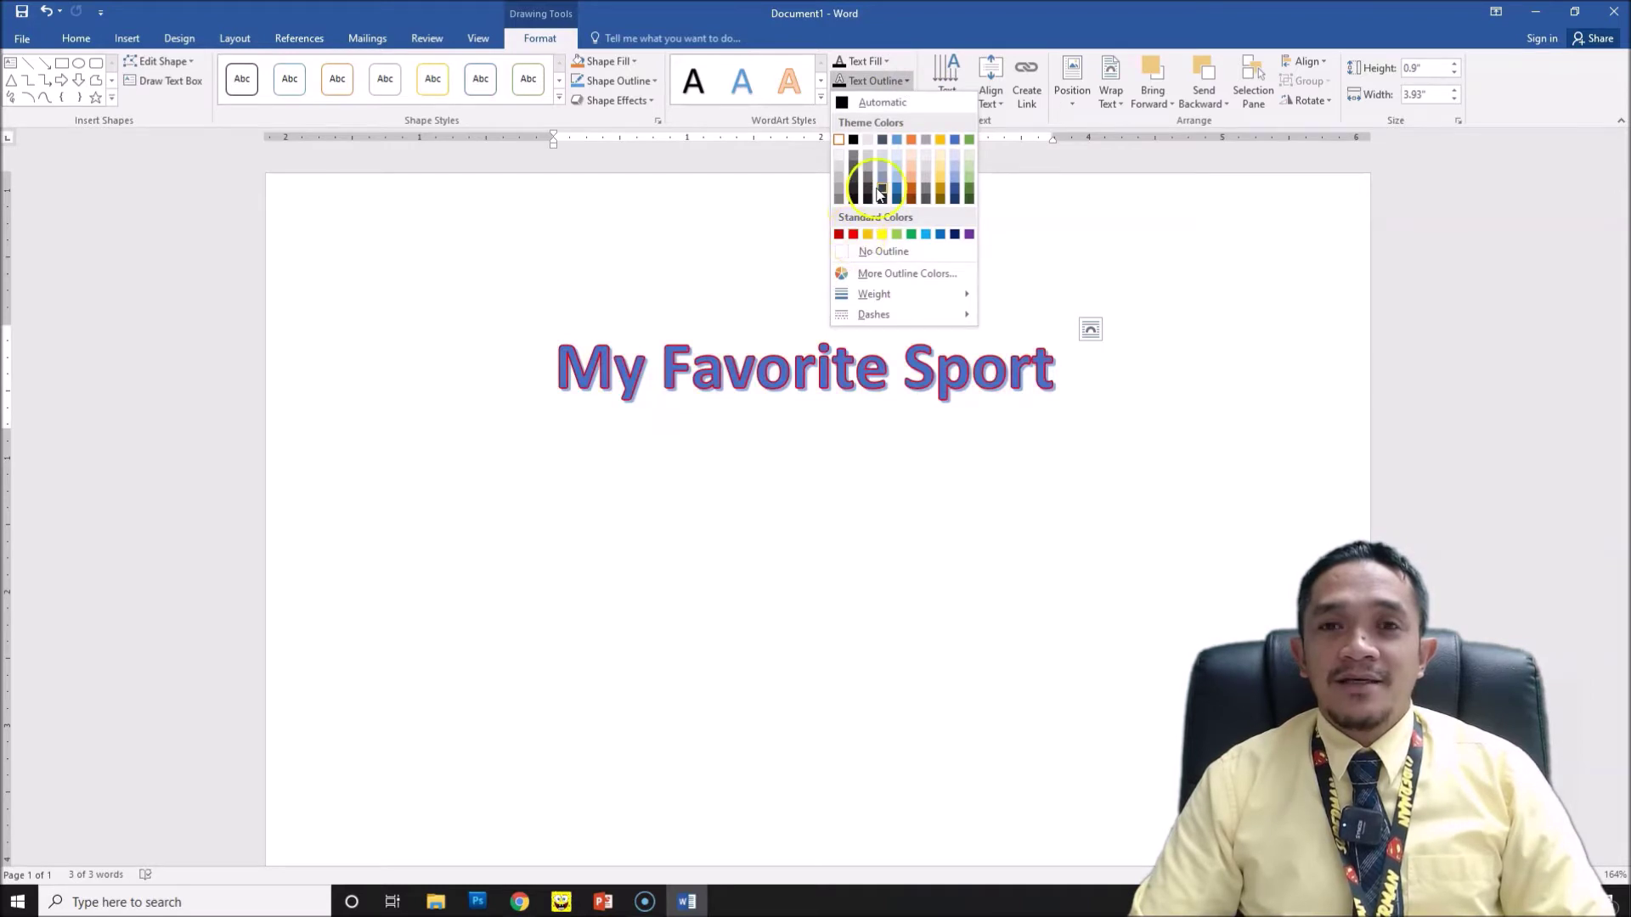
{"action": "left_click", "coordinate": [881, 62]}
{"action": "left_click", "coordinate": [868, 61]}
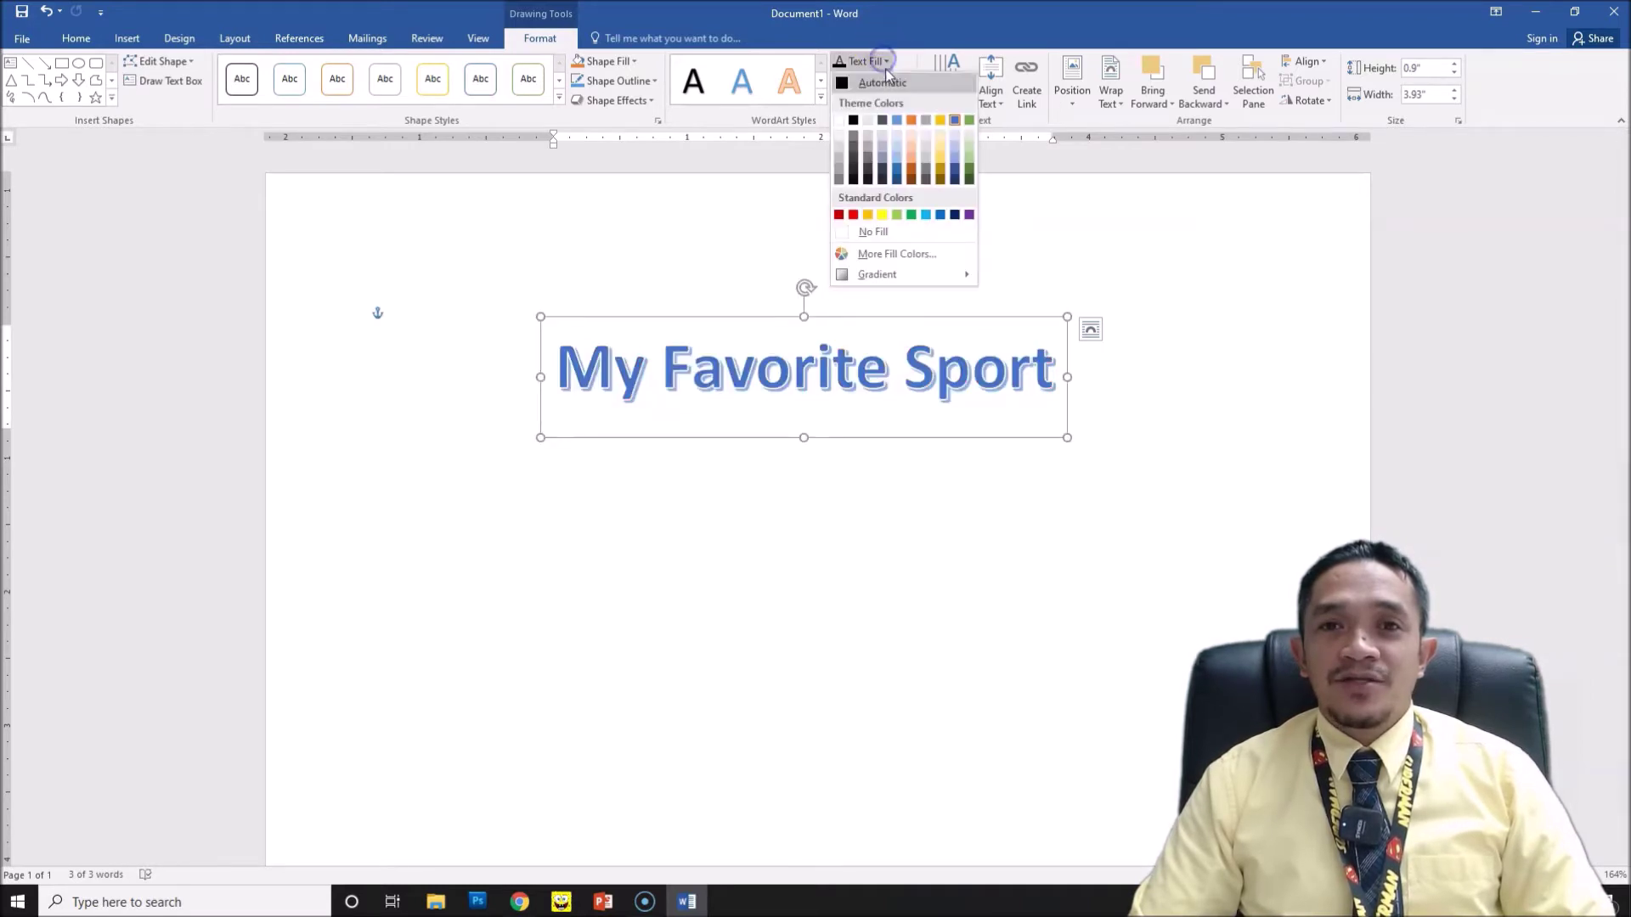
{"action": "left_click", "coordinate": [854, 215]}
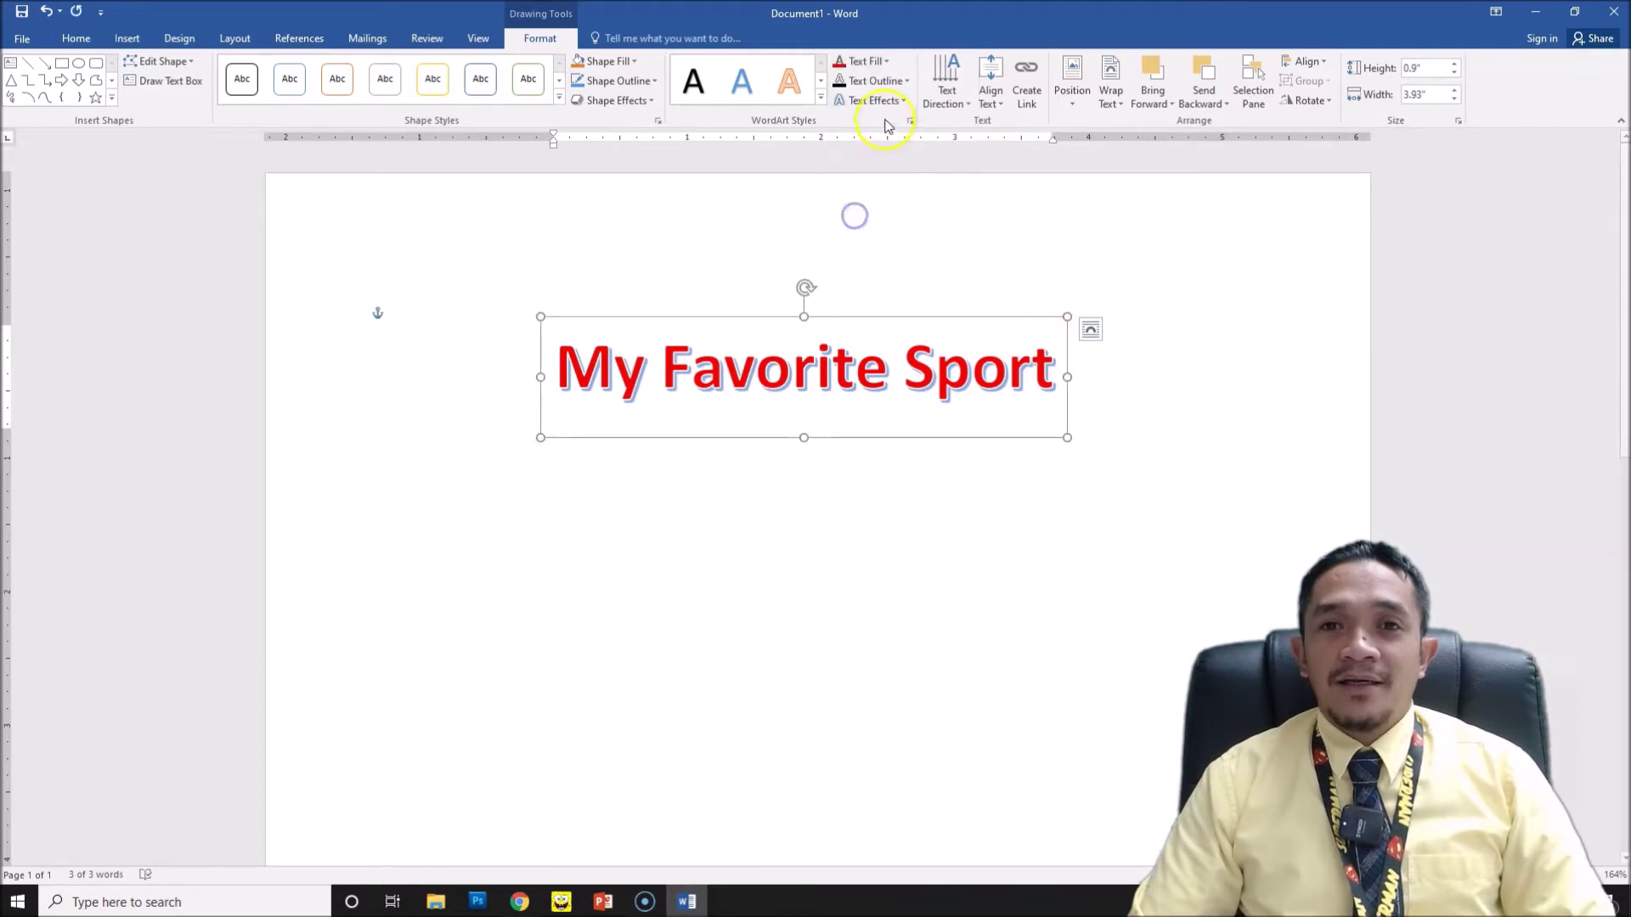
{"action": "left_click", "coordinate": [908, 81]}
{"action": "left_click", "coordinate": [907, 82]}
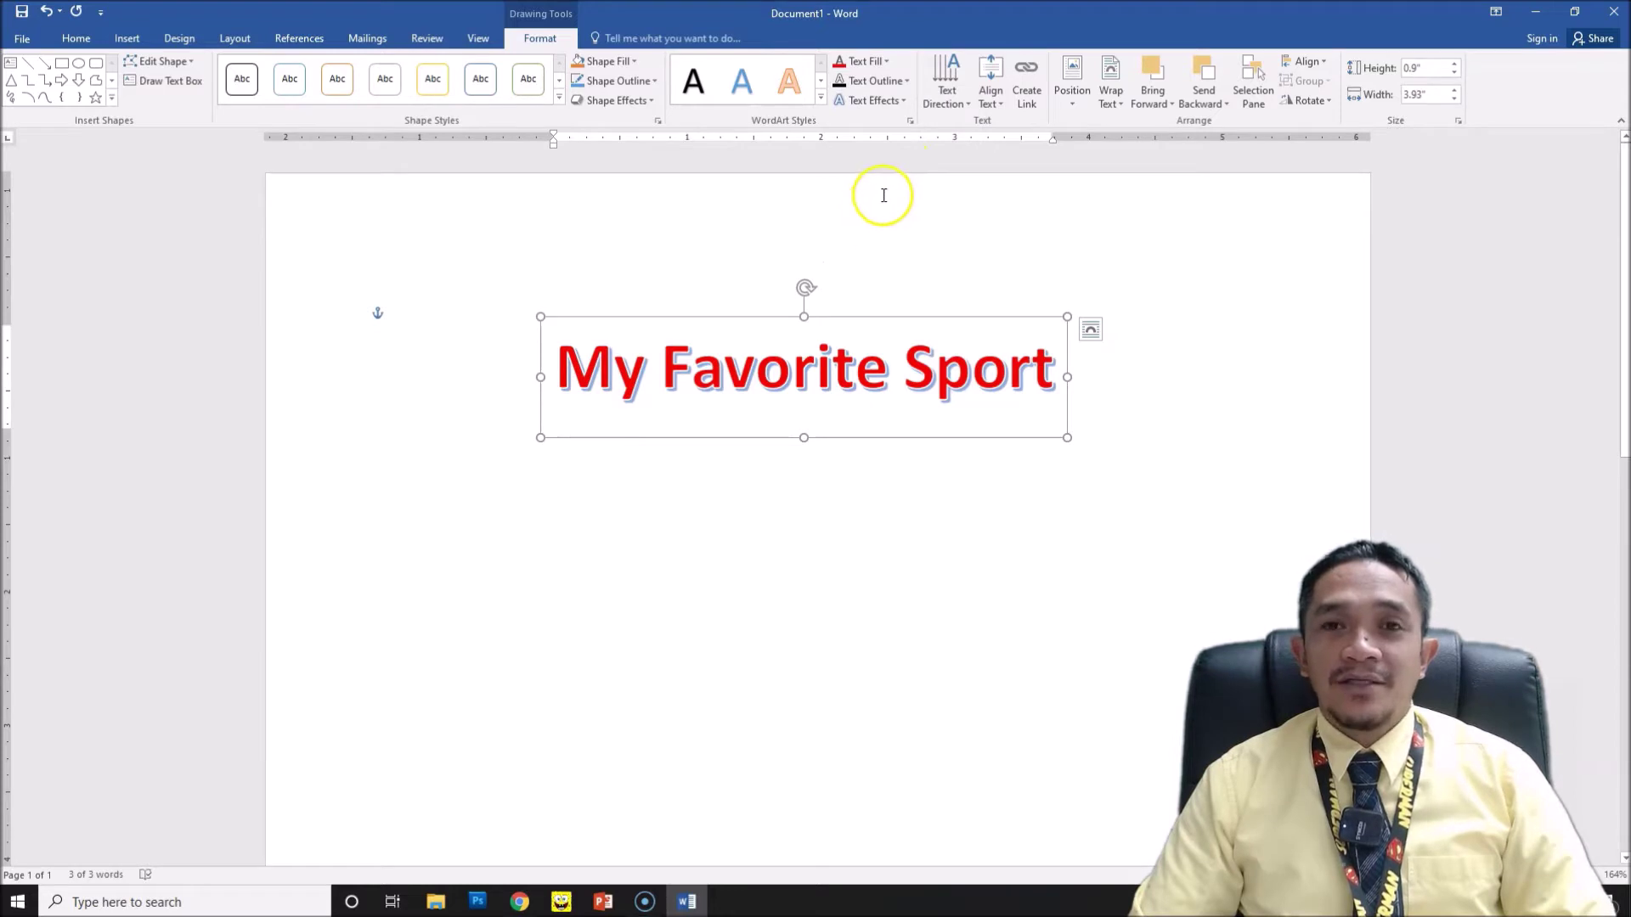
{"action": "left_click", "coordinate": [904, 101]}
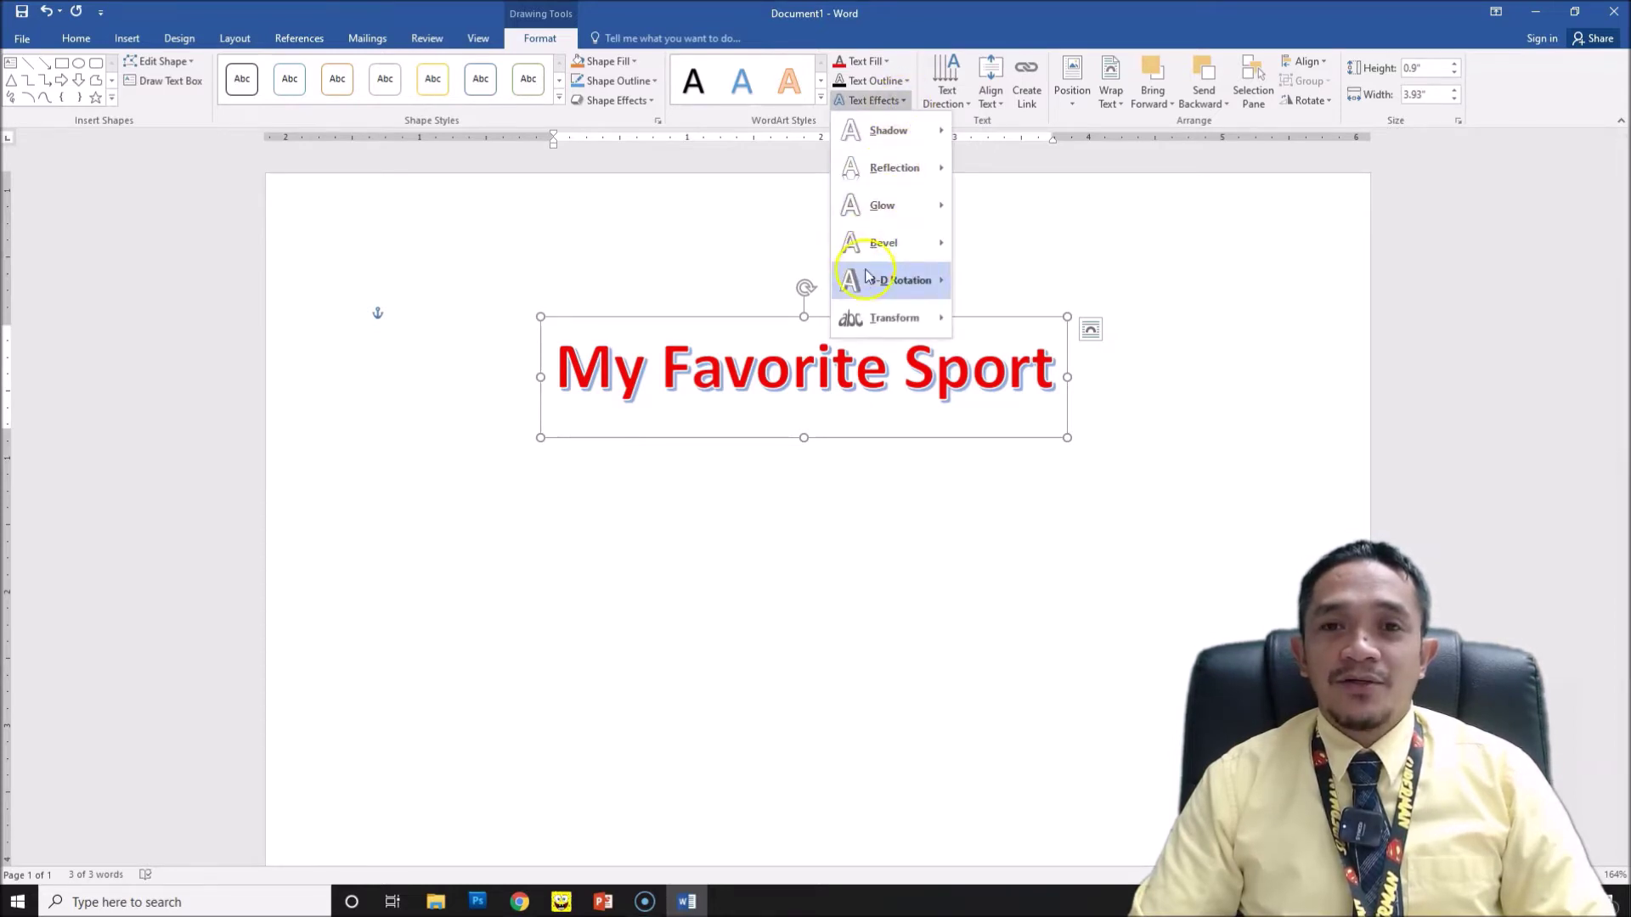
{"action": "mouse_move", "coordinate": [877, 142]}
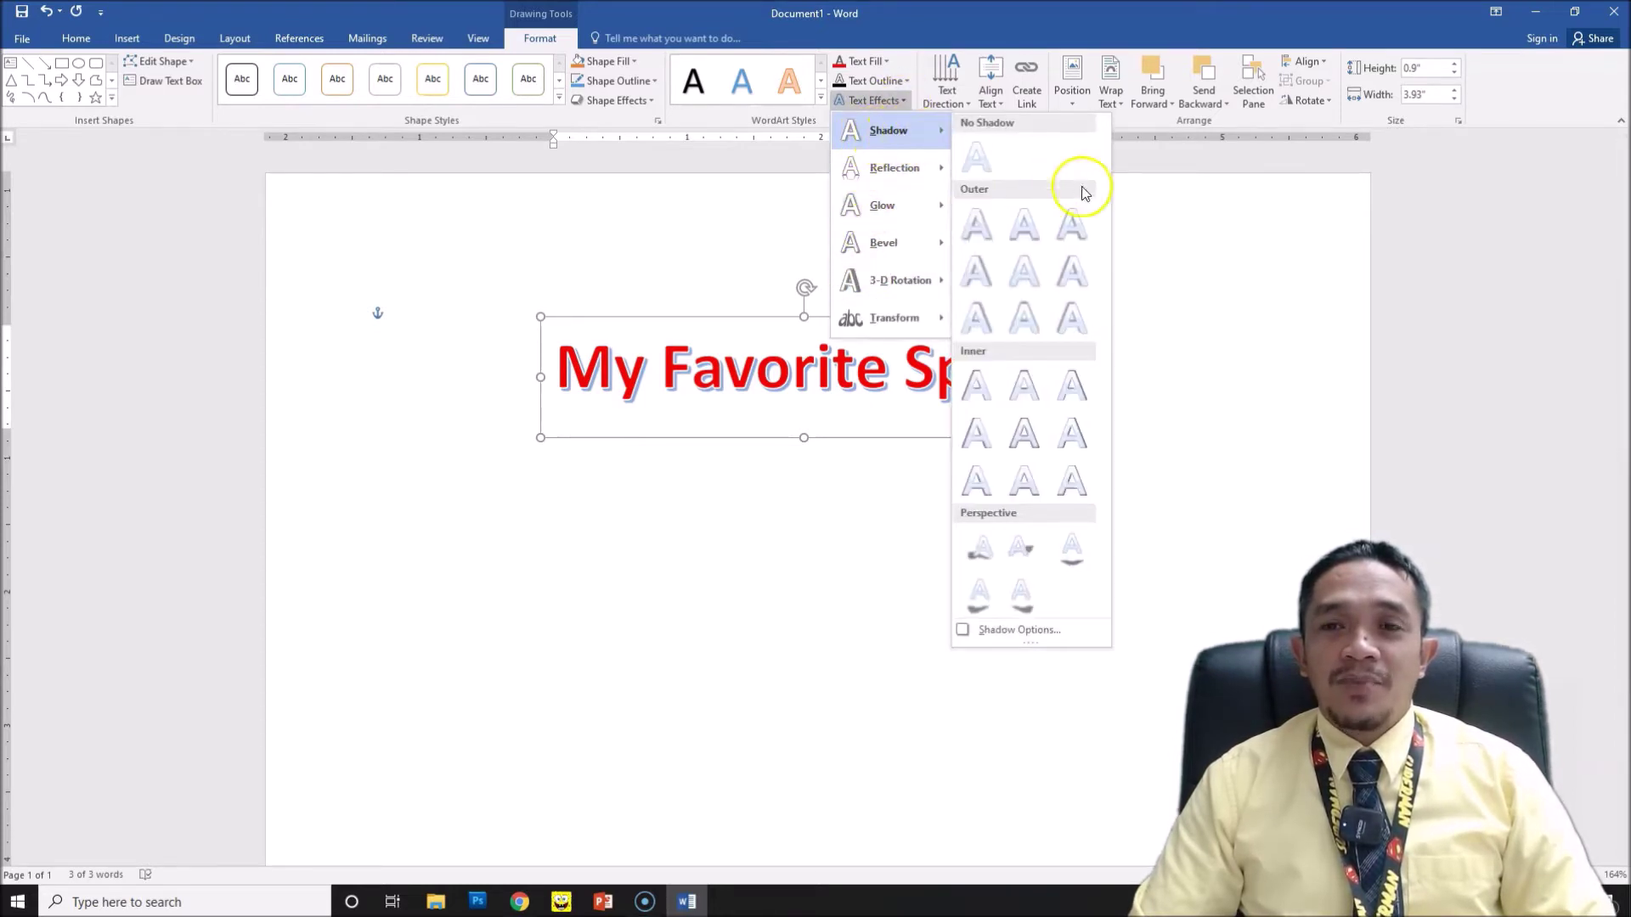
{"action": "left_click", "coordinate": [1152, 202]}
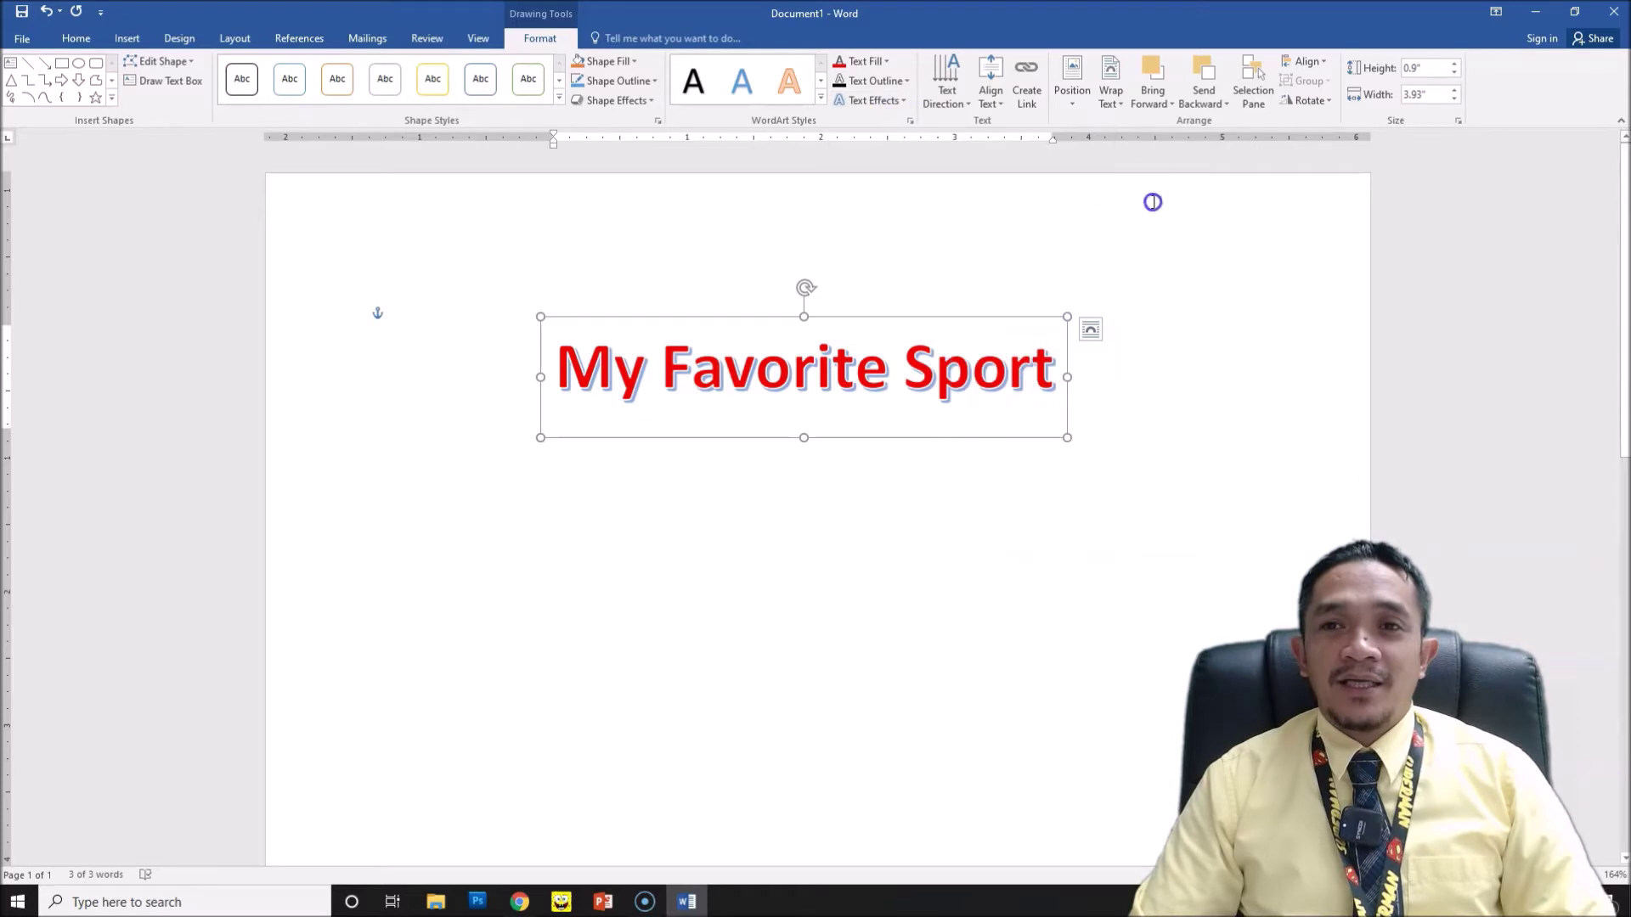
Add seven blank lines at the start of the document body, outside the WordArt title.
{"action": "left_click", "coordinate": [714, 200]}
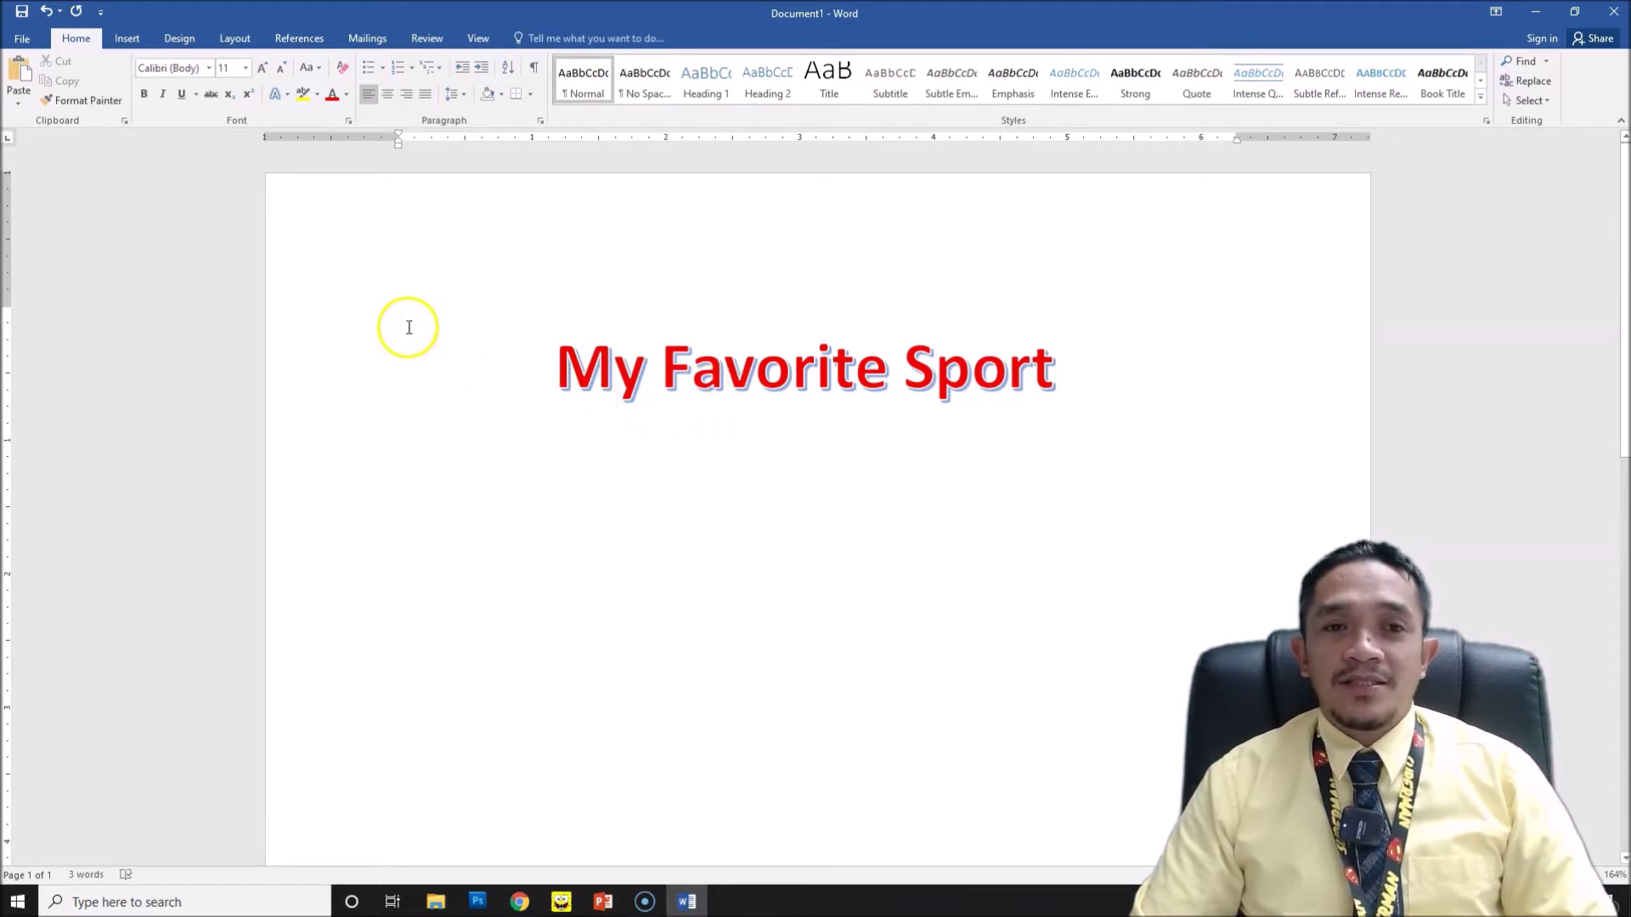
{"action": "key", "text": "Return"}
{"action": "key", "text": "Return"}
{"action": "key", "text": "Return"}
{"action": "key", "text": "Return"}
{"action": "key", "text": "Return"}
{"action": "key", "text": "Return"}
{"action": "key", "text": "Return"}
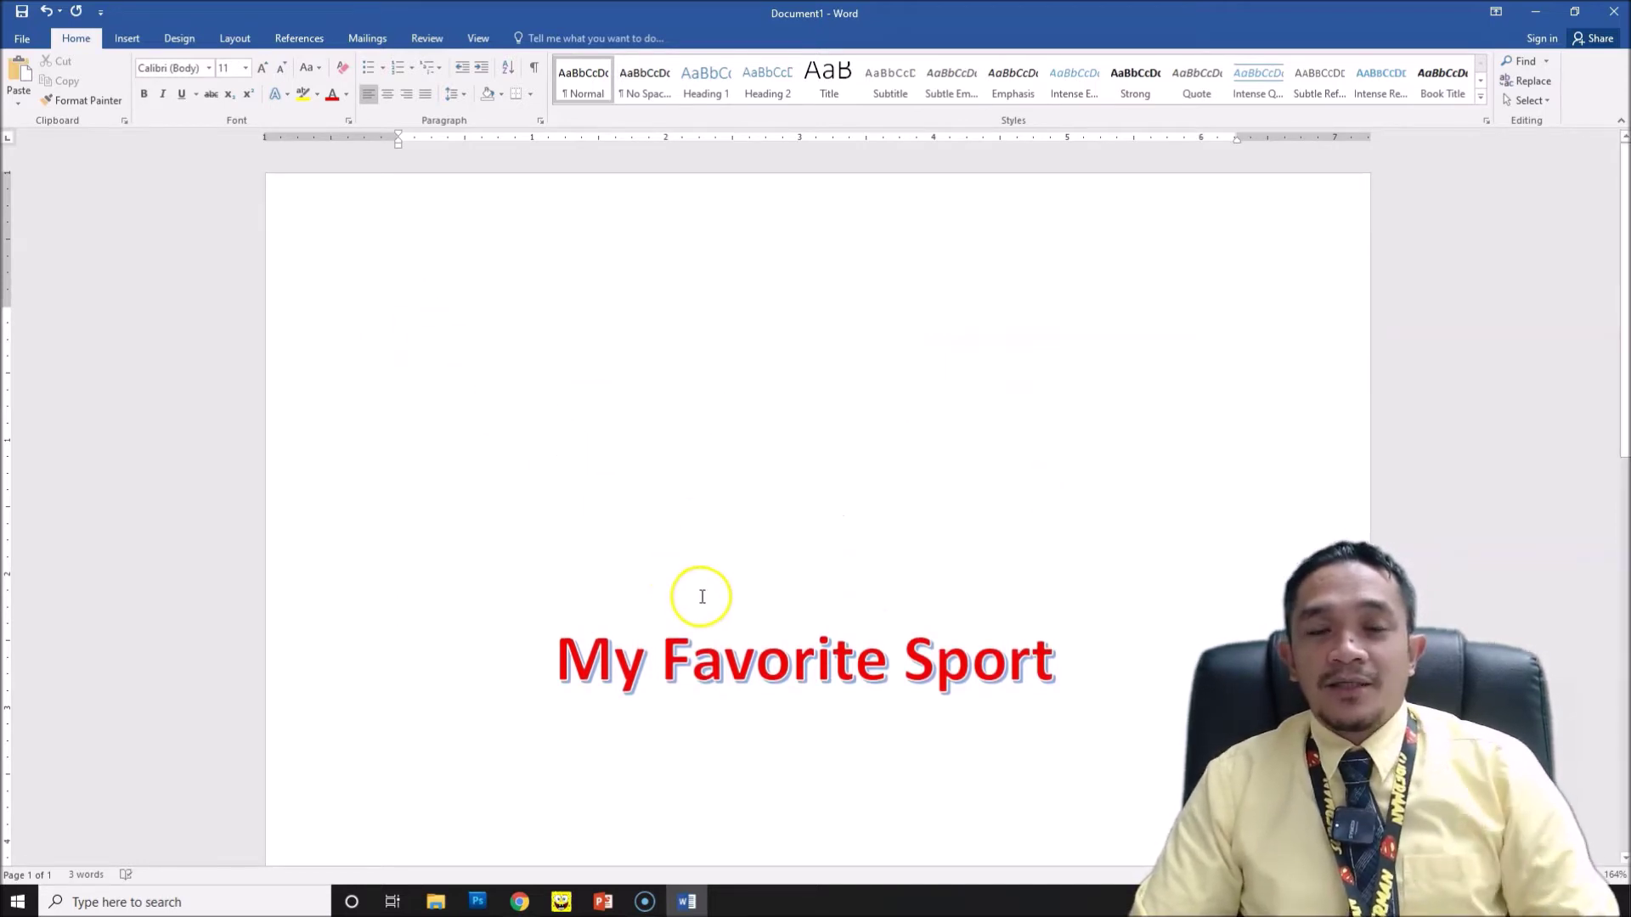
Move the WordArt title back up to the top centre of the page and place the text cursor on a blank line beneath it.
{"action": "left_click", "coordinate": [757, 671]}
{"action": "left_click_drag", "start_coordinate": [733, 604], "coordinate": [736, 336]}
{"action": "left_click", "coordinate": [748, 351]}
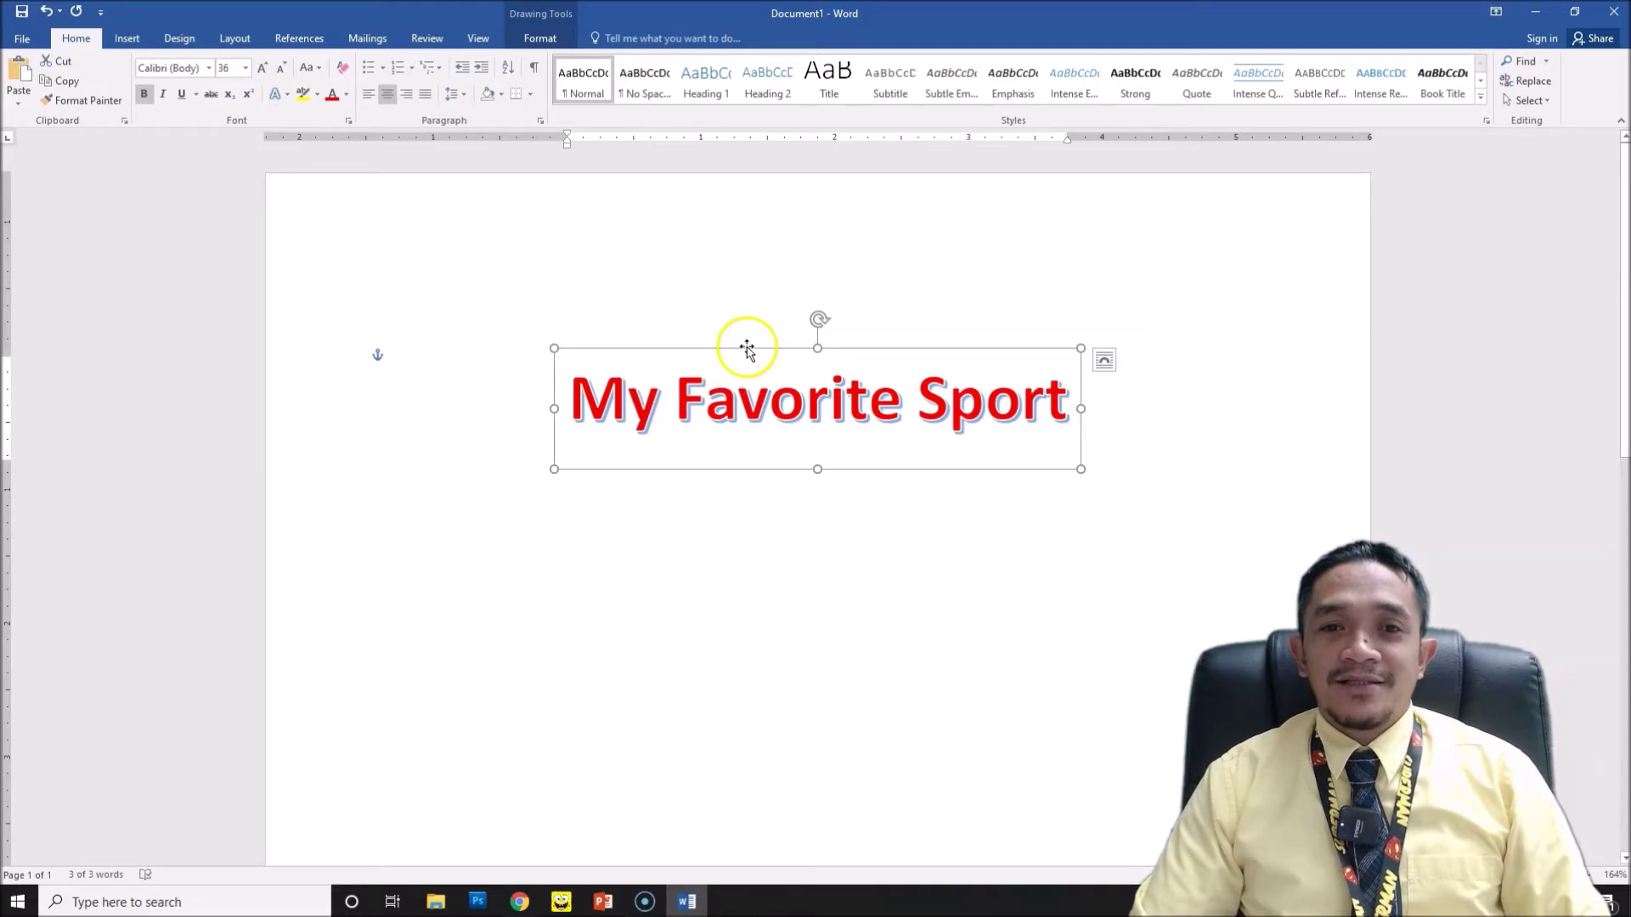
{"action": "left_click", "coordinate": [440, 554]}
{"action": "left_click", "coordinate": [713, 422]}
{"action": "left_click_drag", "start_coordinate": [747, 346], "coordinate": [753, 317]}
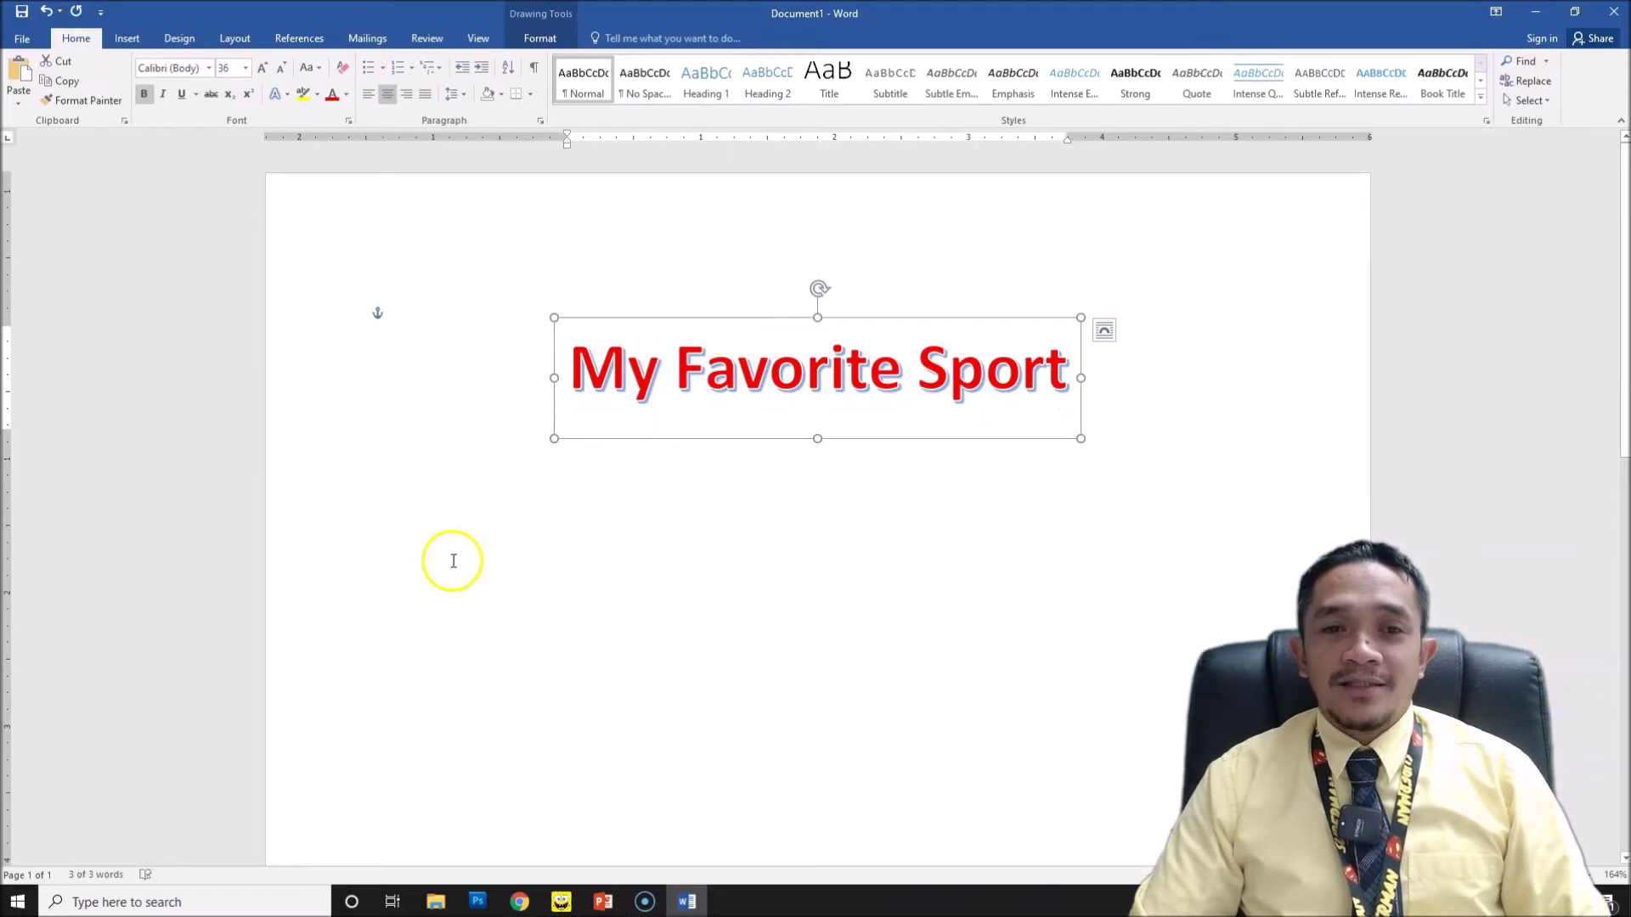
{"action": "left_click", "coordinate": [415, 517]}
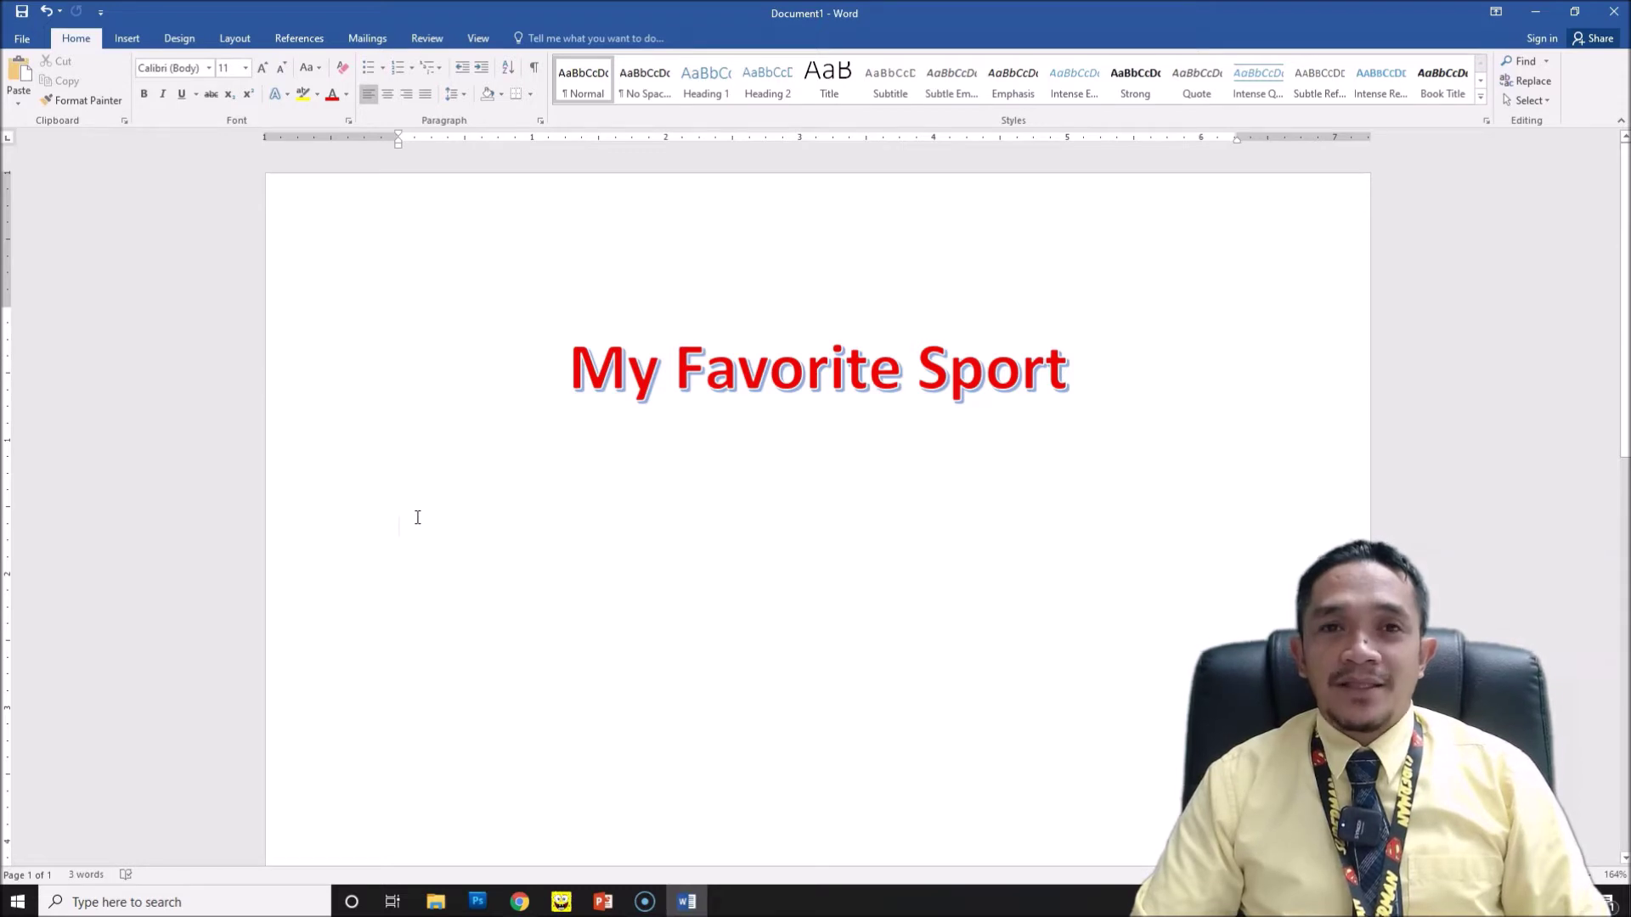
Open Google Chrome in a maximized window and search Google for "basketball".
{"action": "left_click", "coordinate": [519, 903]}
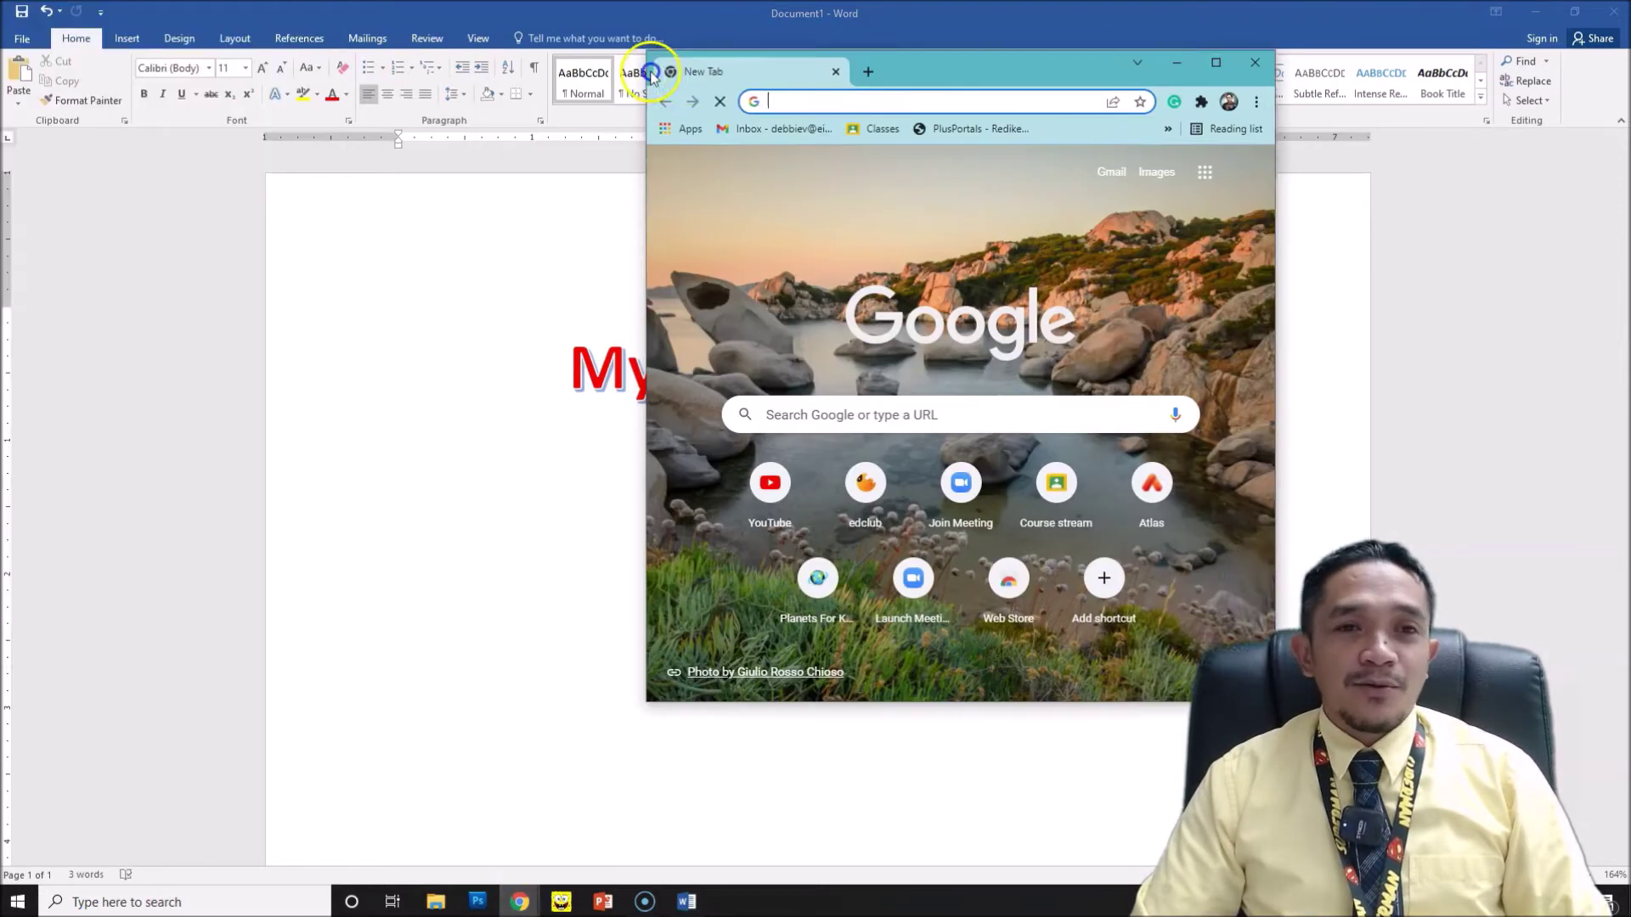
{"action": "left_click", "coordinate": [1230, 111]}
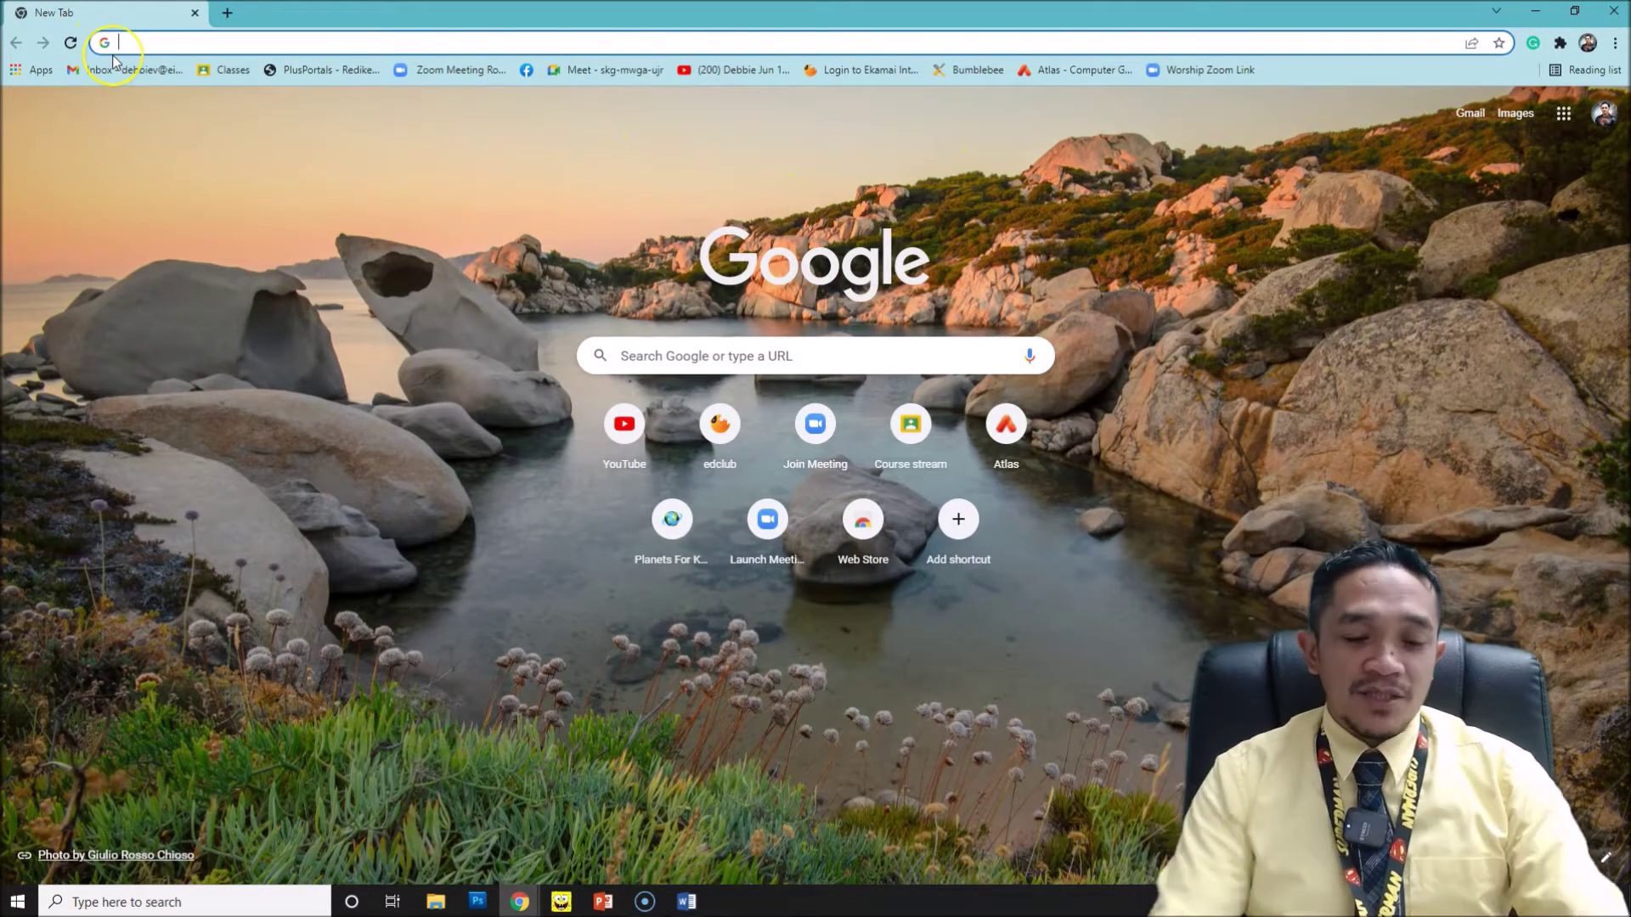
{"action": "type", "text": "bakets"}
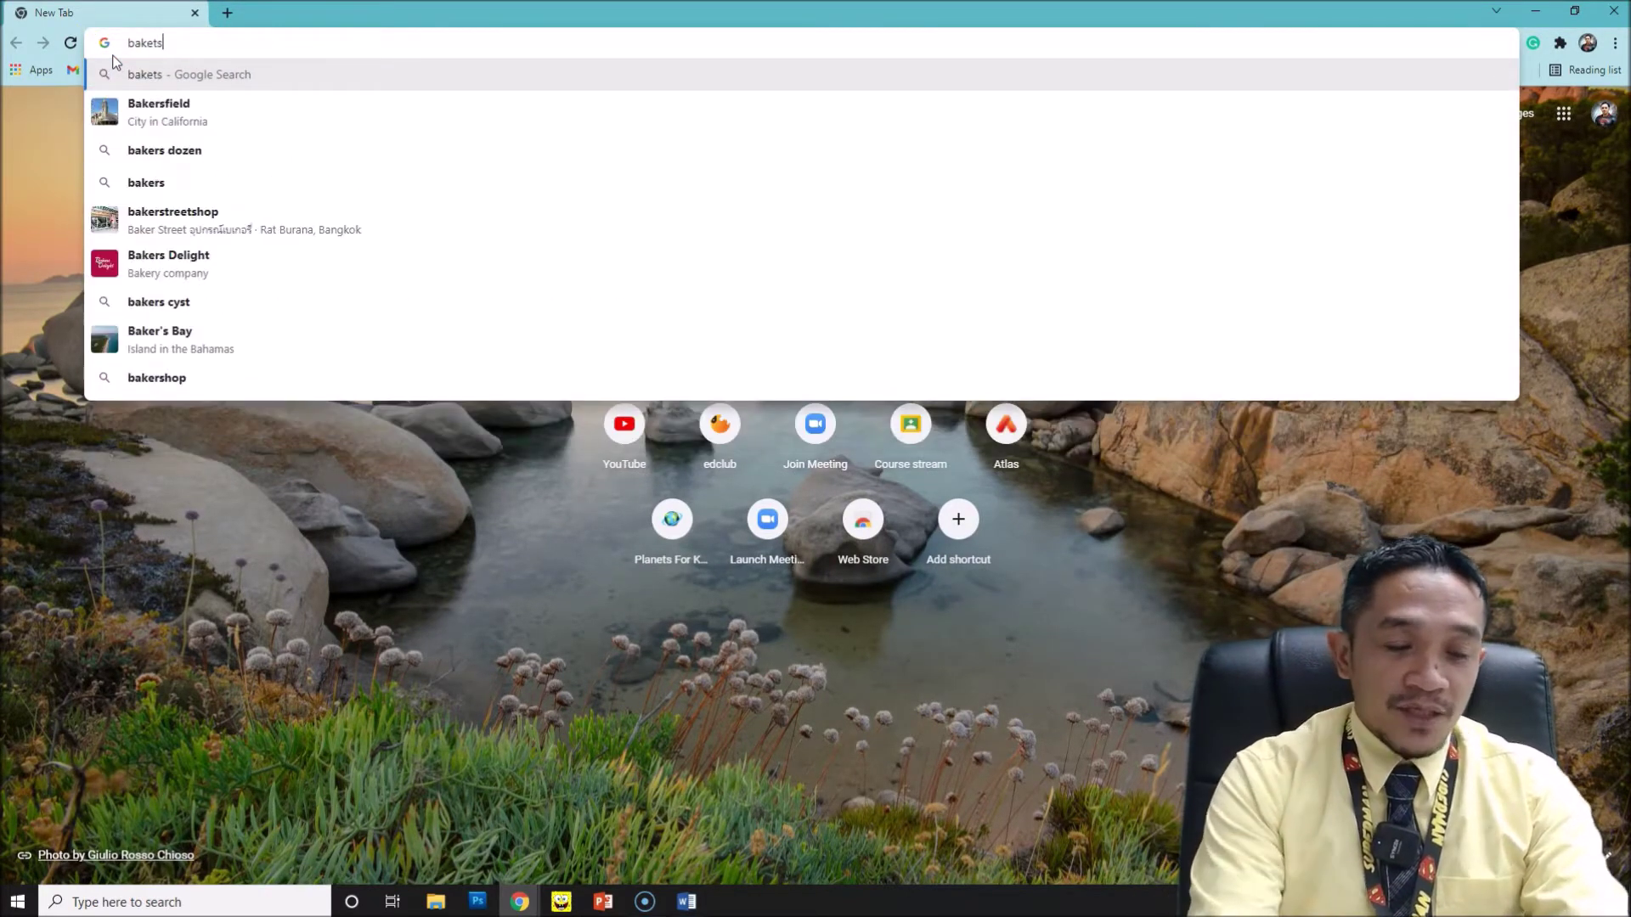
{"action": "key", "text": "BackSpace"}
{"action": "key", "text": "BackSpace"}
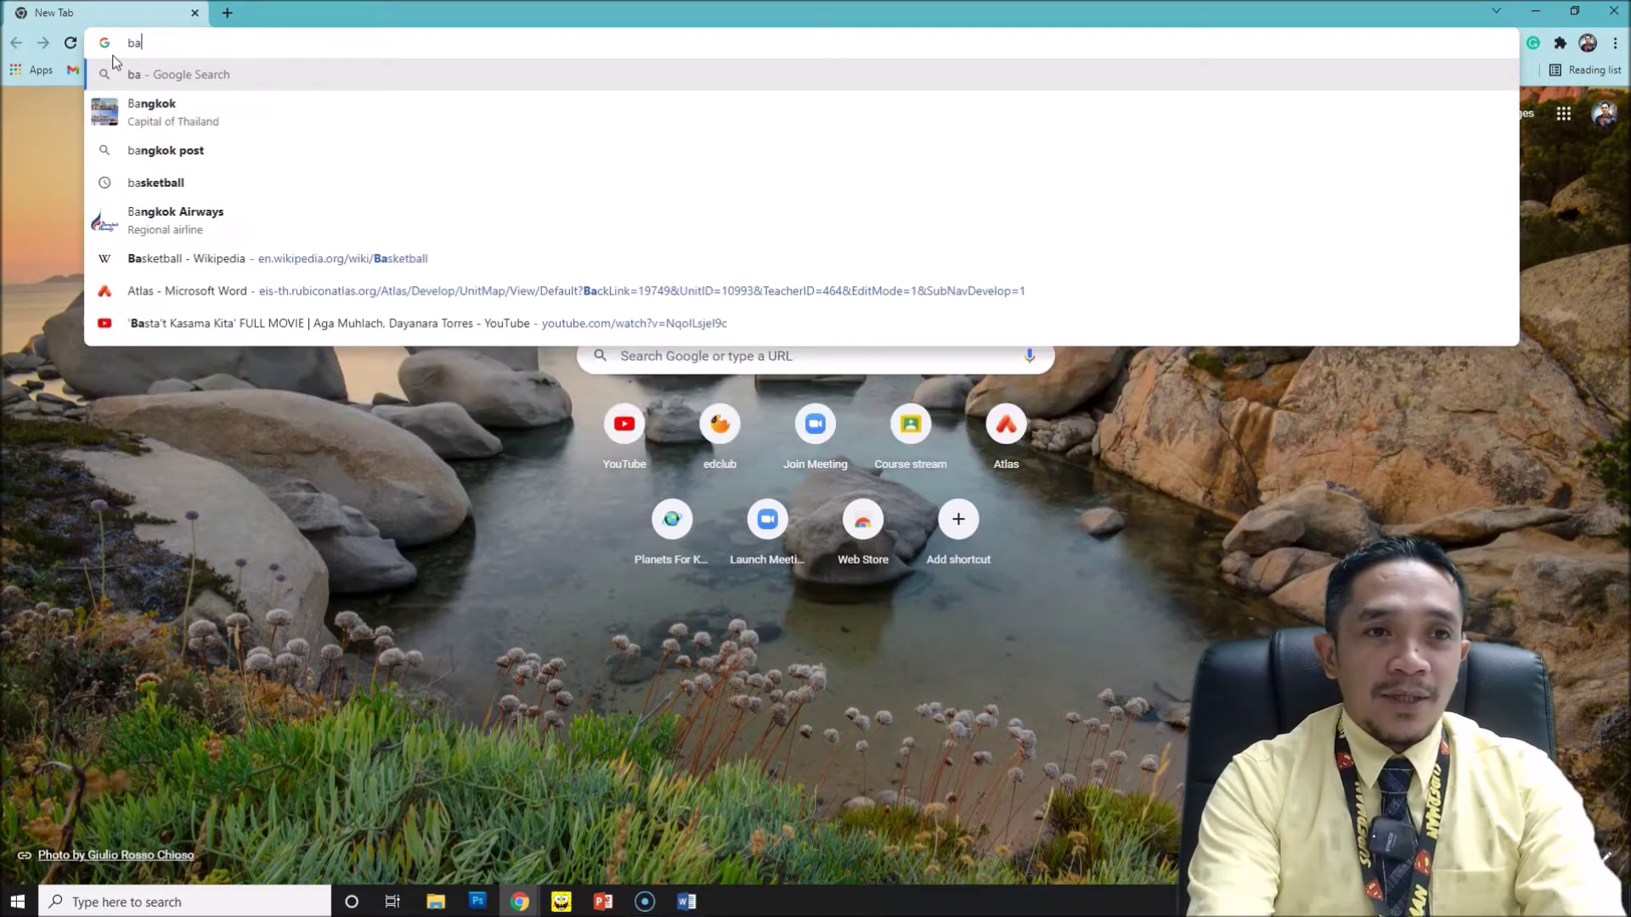
{"action": "type", "text": "sketball"}
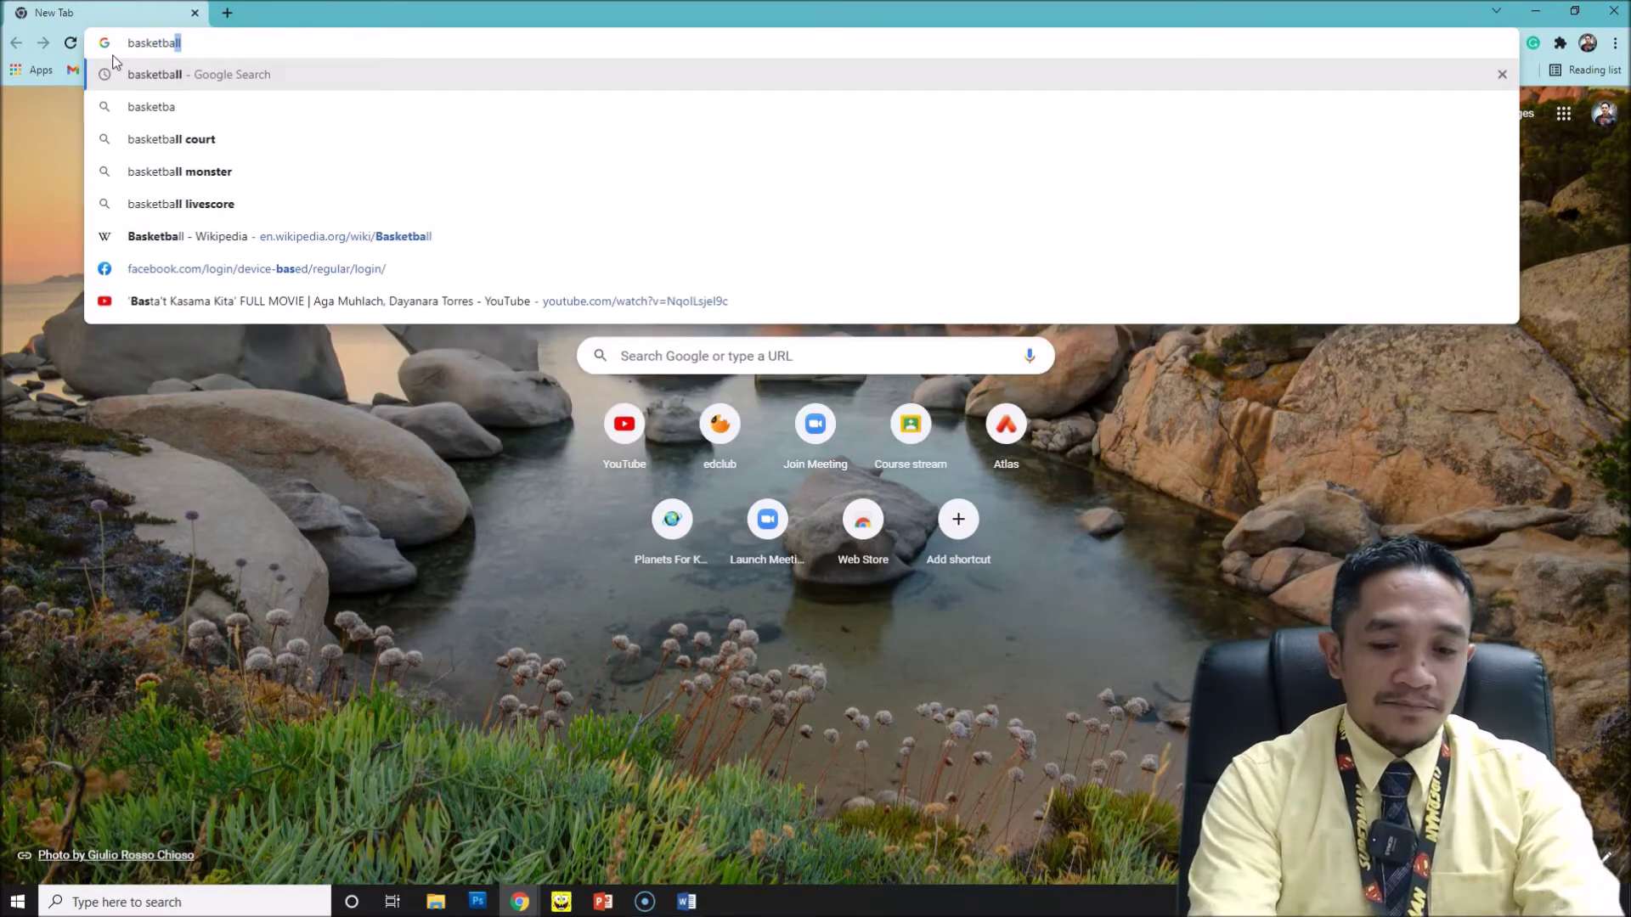
{"action": "key", "text": "Return"}
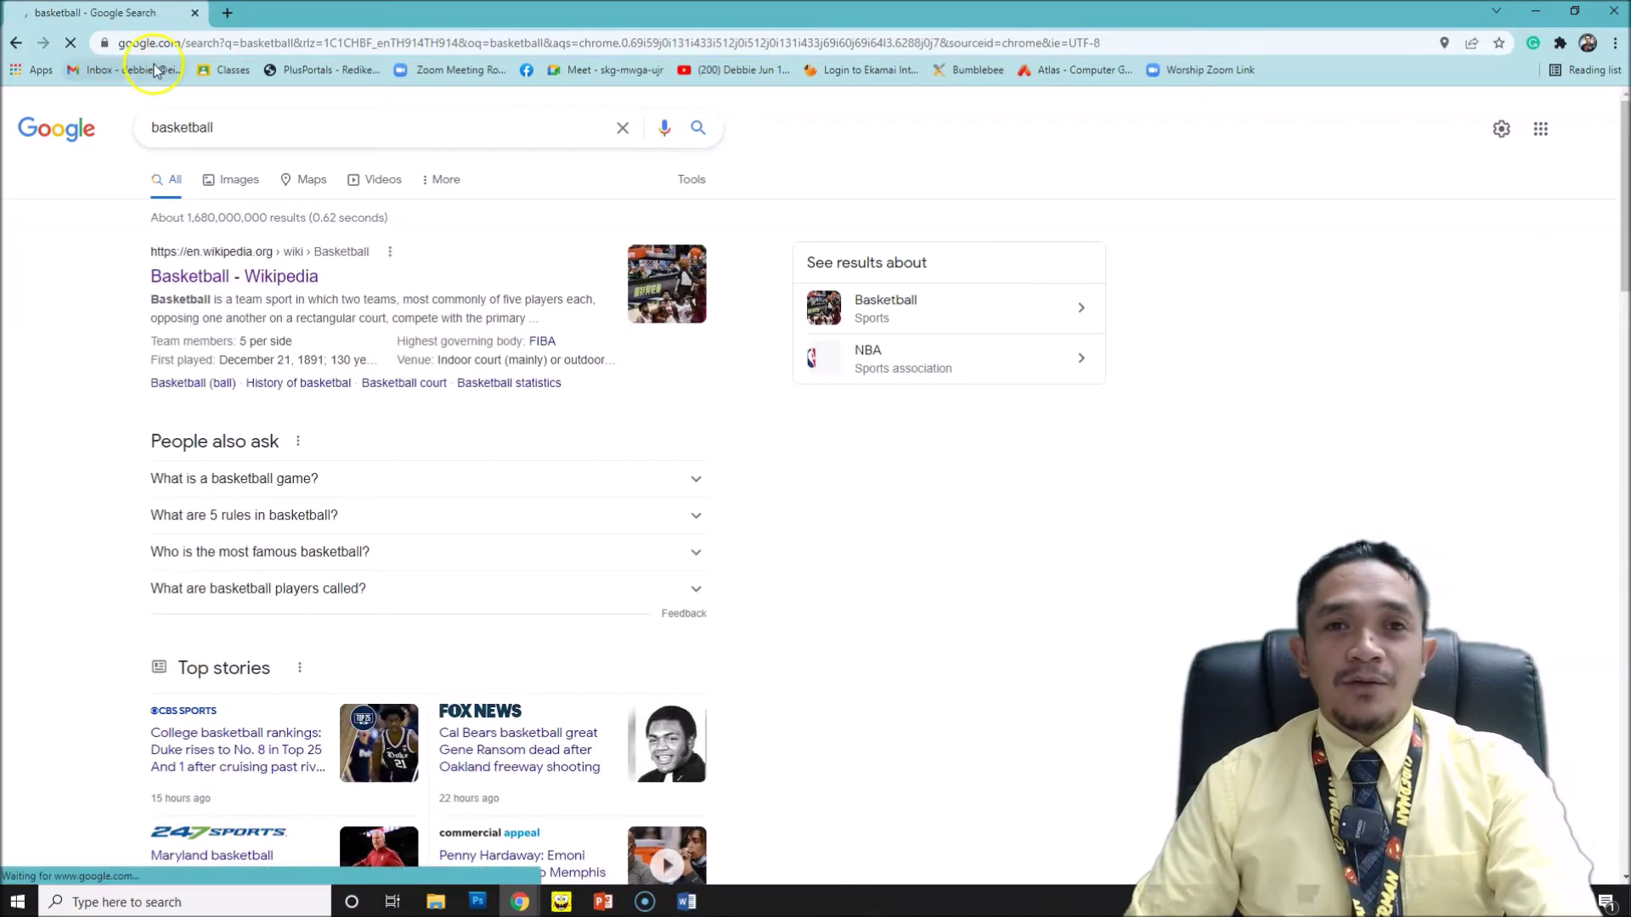
Find the 2021 NBA Playoffs photo from streakingthelawn.com in the basketball image results and copy its enlarged preview image.
{"action": "left_click", "coordinate": [239, 181]}
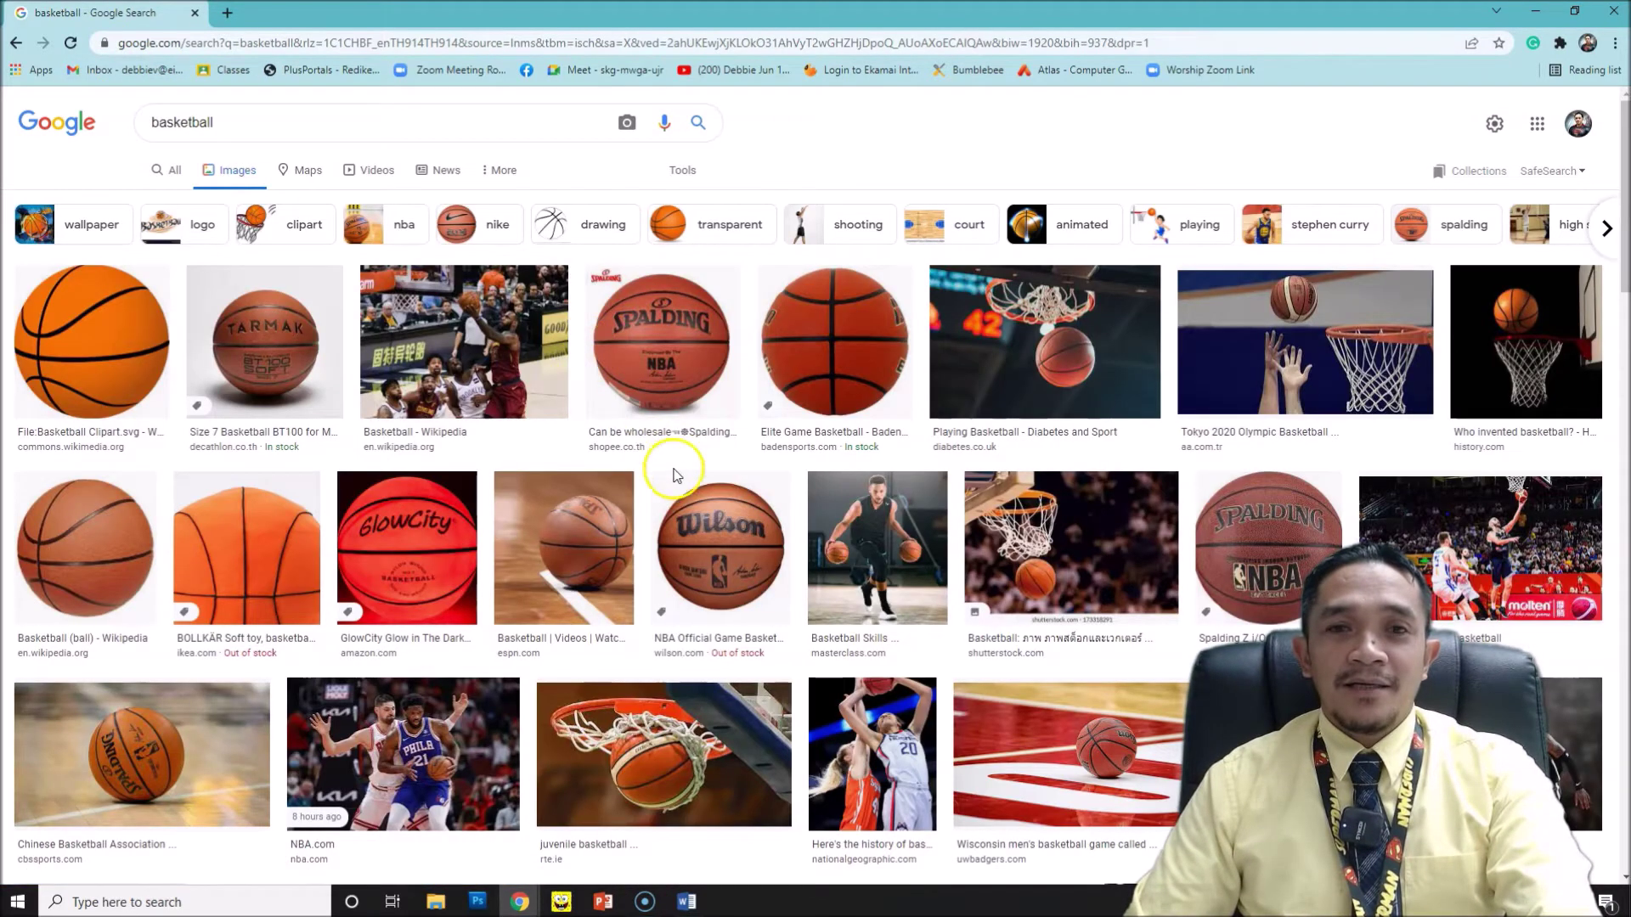
{"action": "scroll", "coordinate": [712, 523], "scroll_direction": "down", "scroll_amount": 1}
{"action": "scroll", "coordinate": [711, 523], "scroll_direction": "down", "scroll_amount": 5}
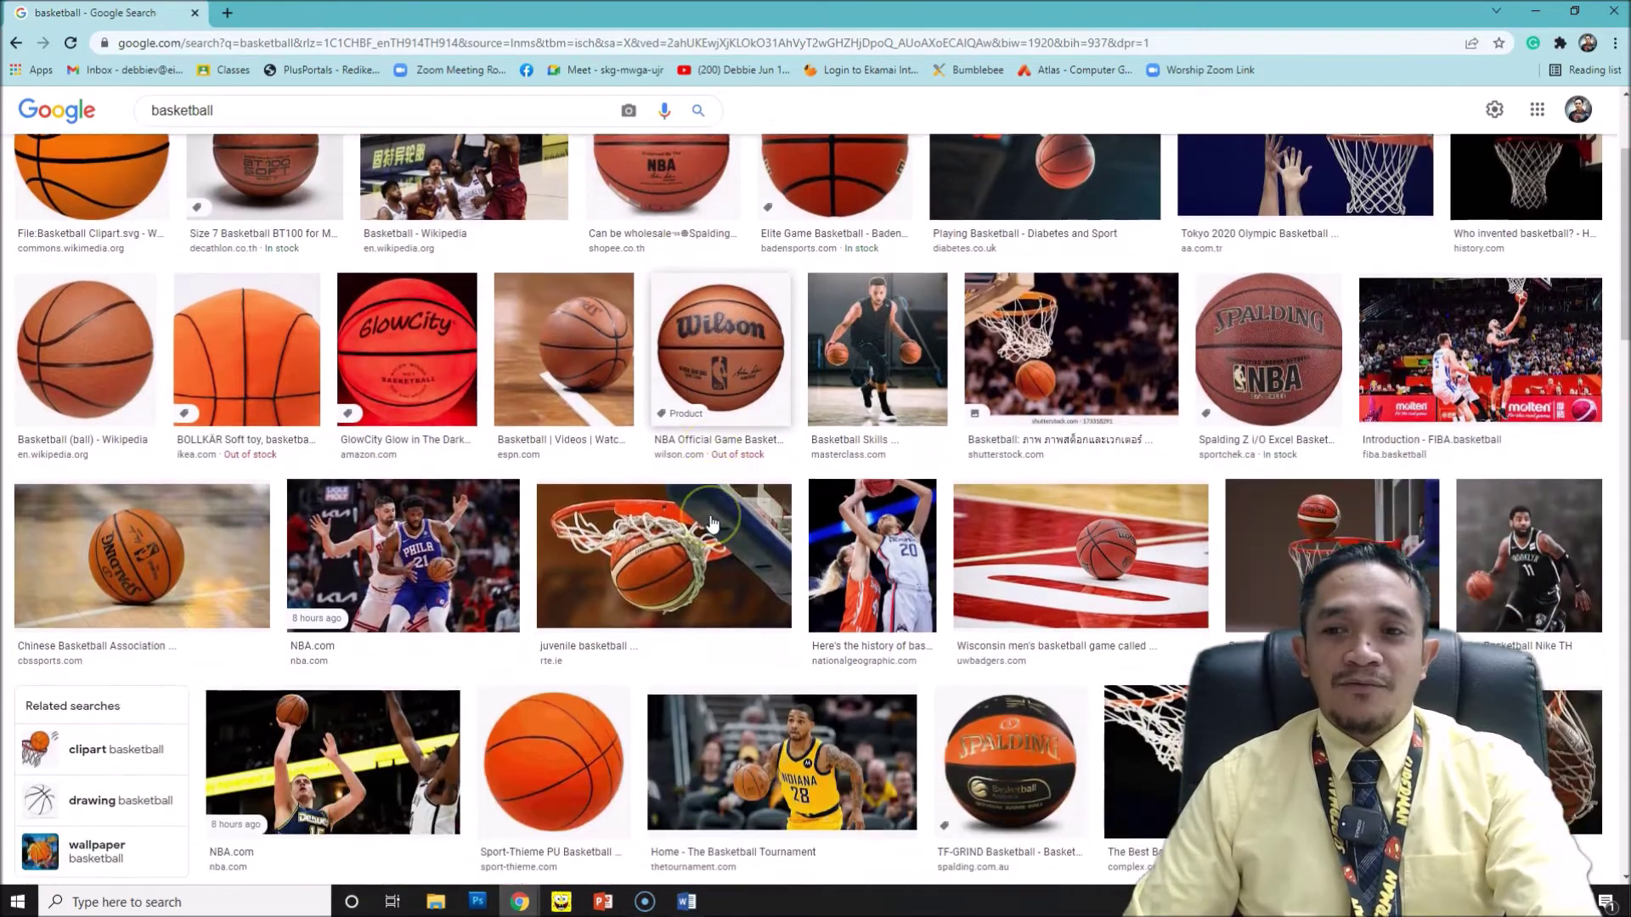
{"action": "scroll", "coordinate": [711, 523], "scroll_direction": "down", "scroll_amount": 1}
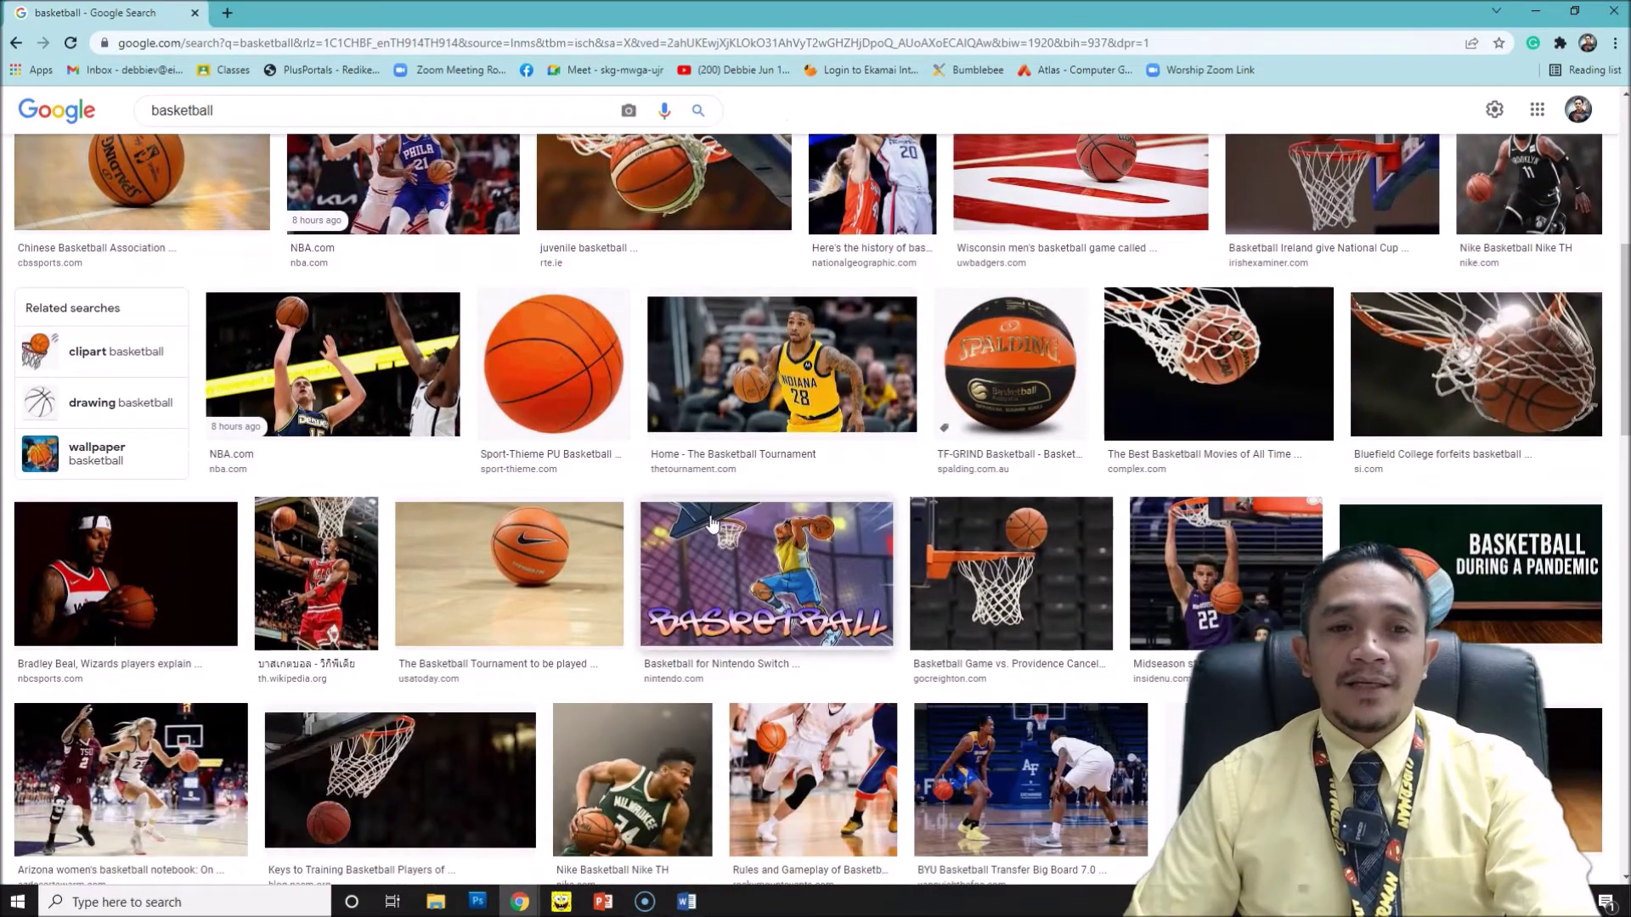
{"action": "scroll", "coordinate": [711, 523], "scroll_direction": "down", "scroll_amount": 2}
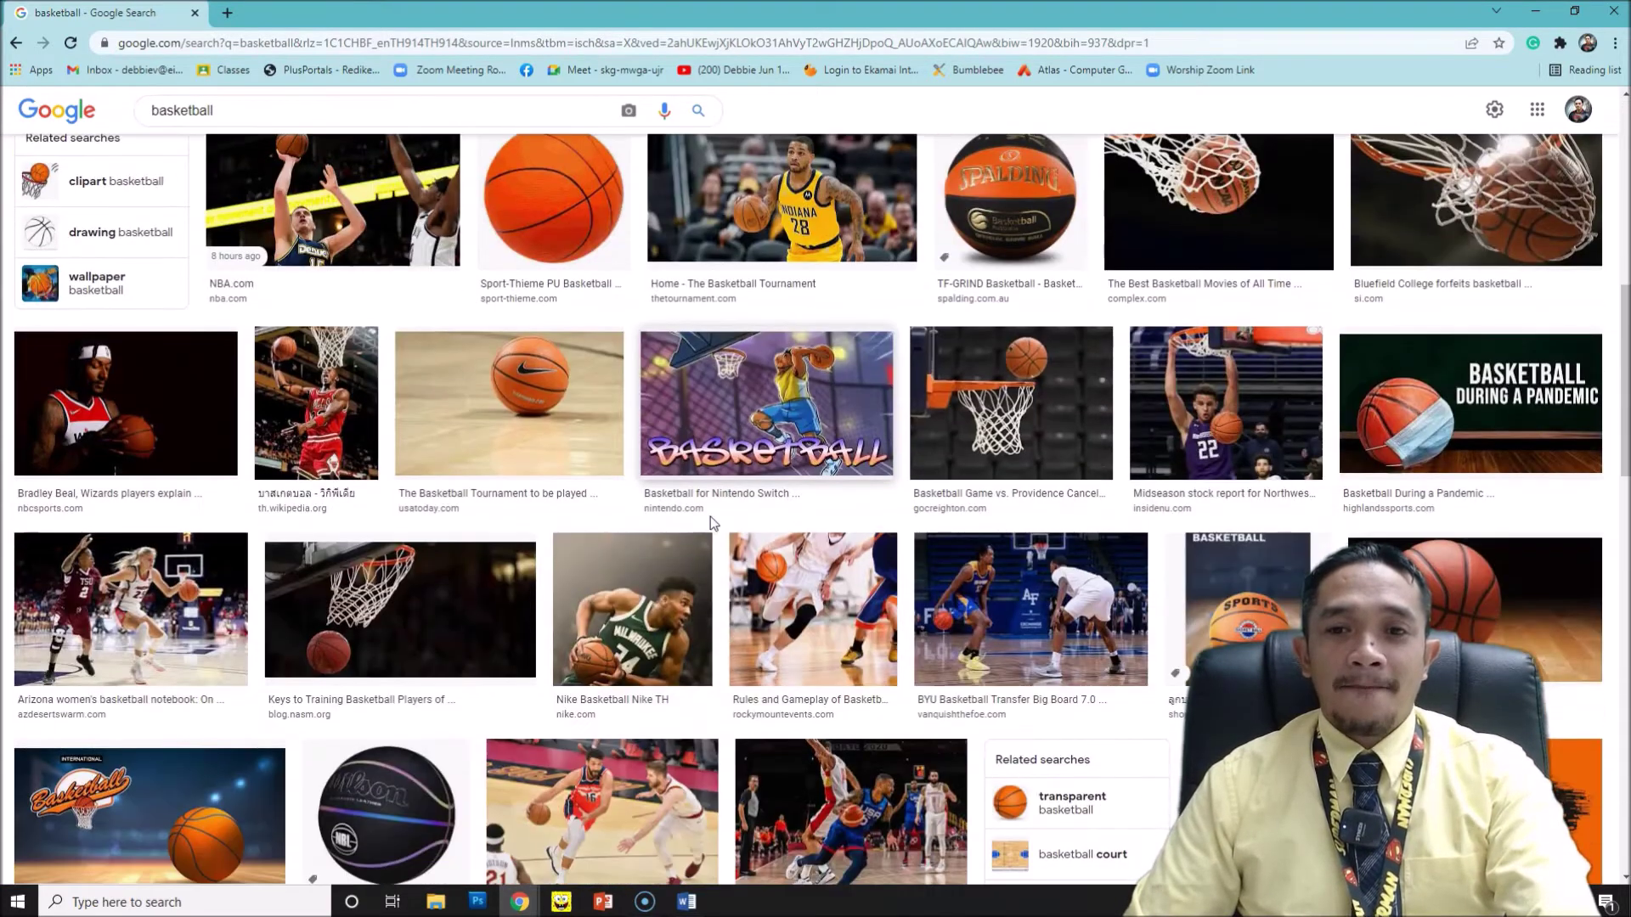
{"action": "scroll", "coordinate": [710, 517], "scroll_direction": "down", "scroll_amount": 2}
{"action": "scroll", "coordinate": [682, 534], "scroll_direction": "down", "scroll_amount": 2}
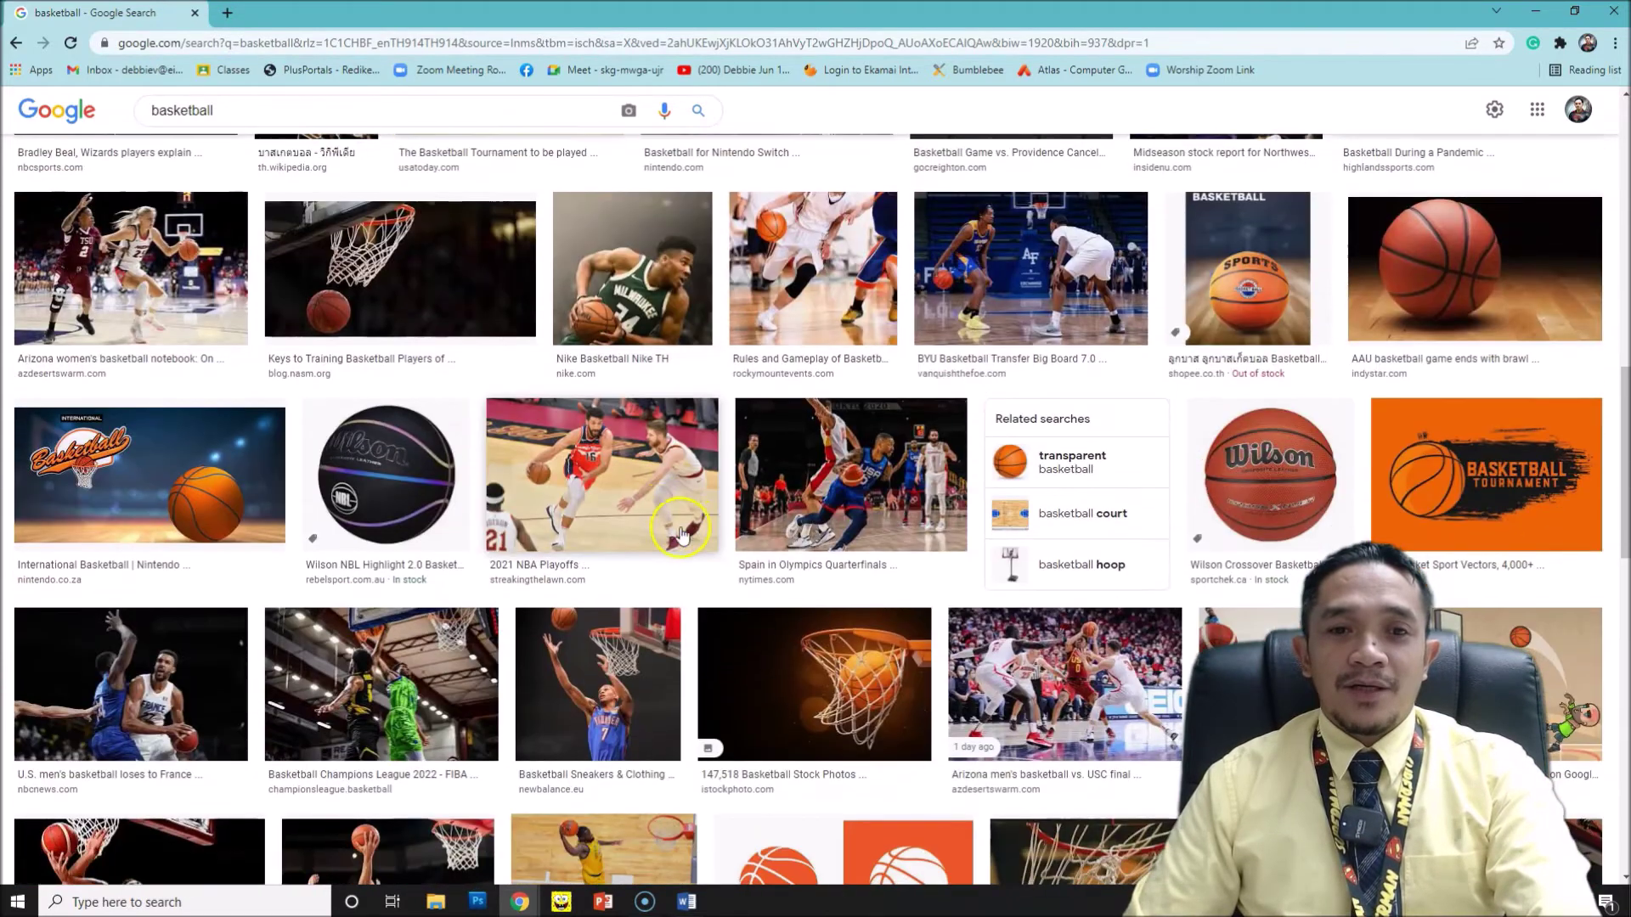
{"action": "left_click", "coordinate": [682, 534]}
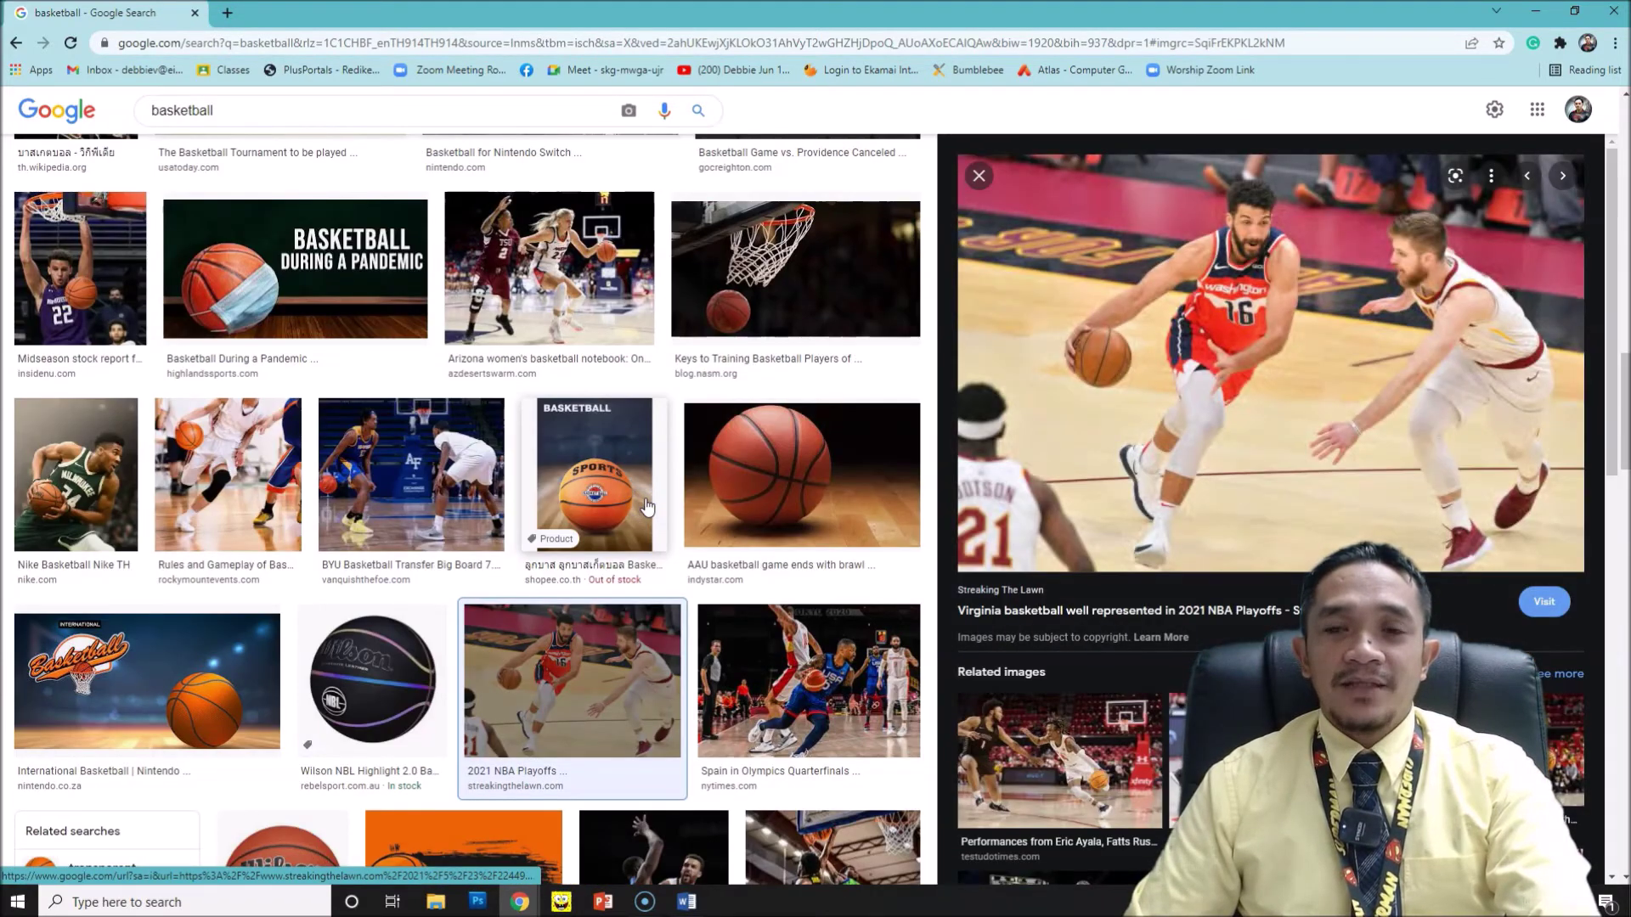
{"action": "left_click", "coordinate": [1131, 269]}
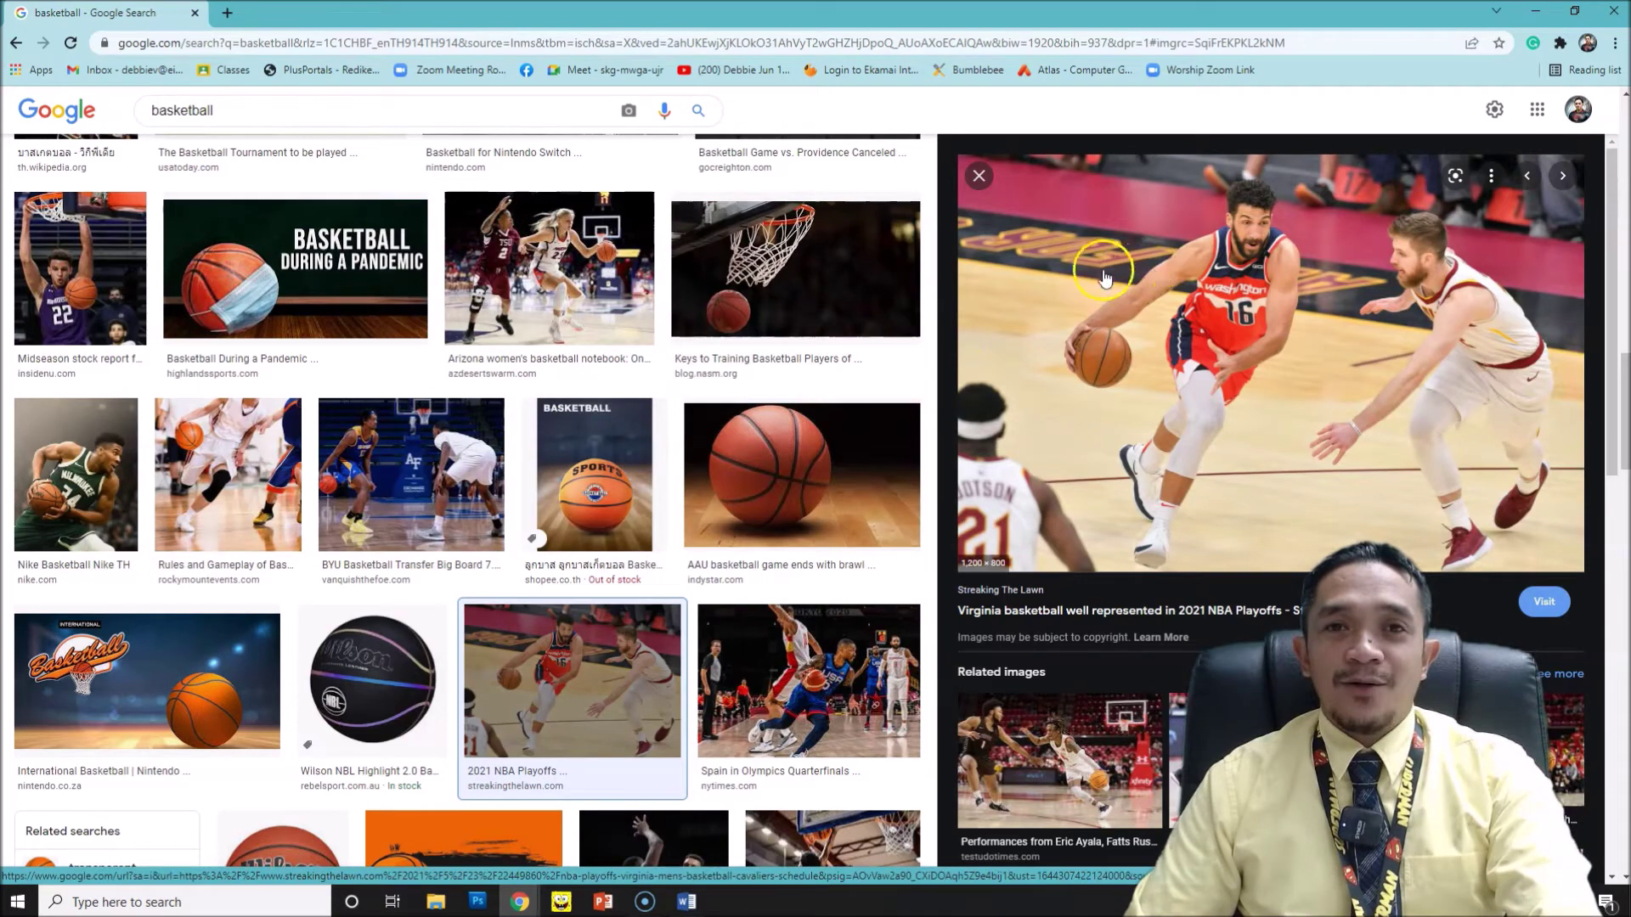
{"action": "right_click", "coordinate": [1185, 210]}
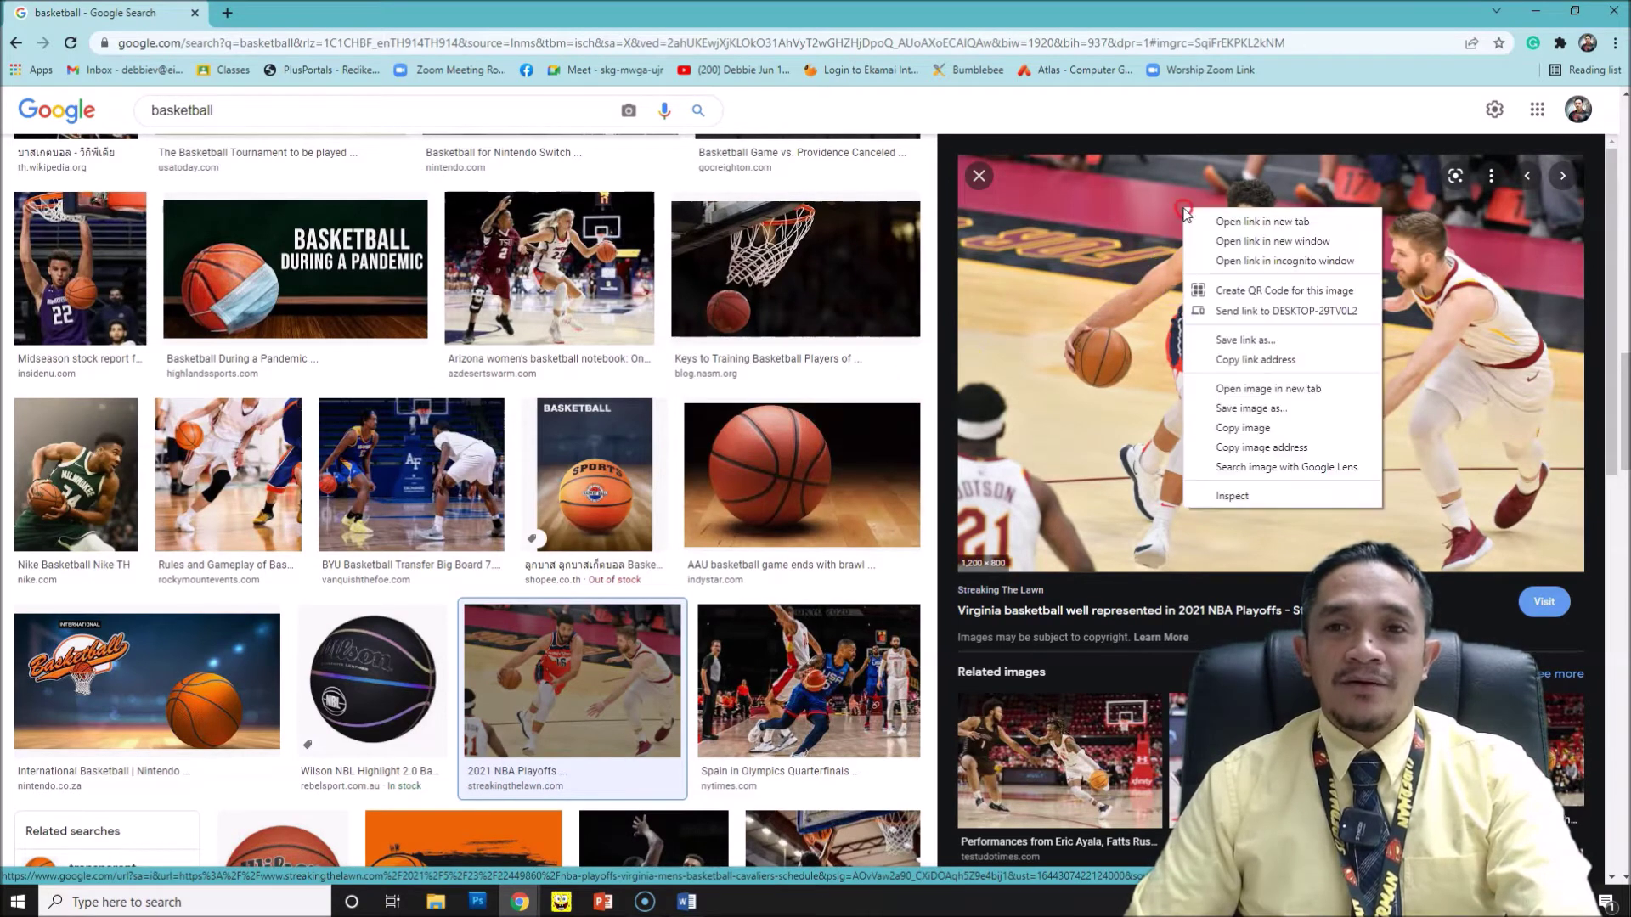
{"action": "left_click", "coordinate": [1277, 431]}
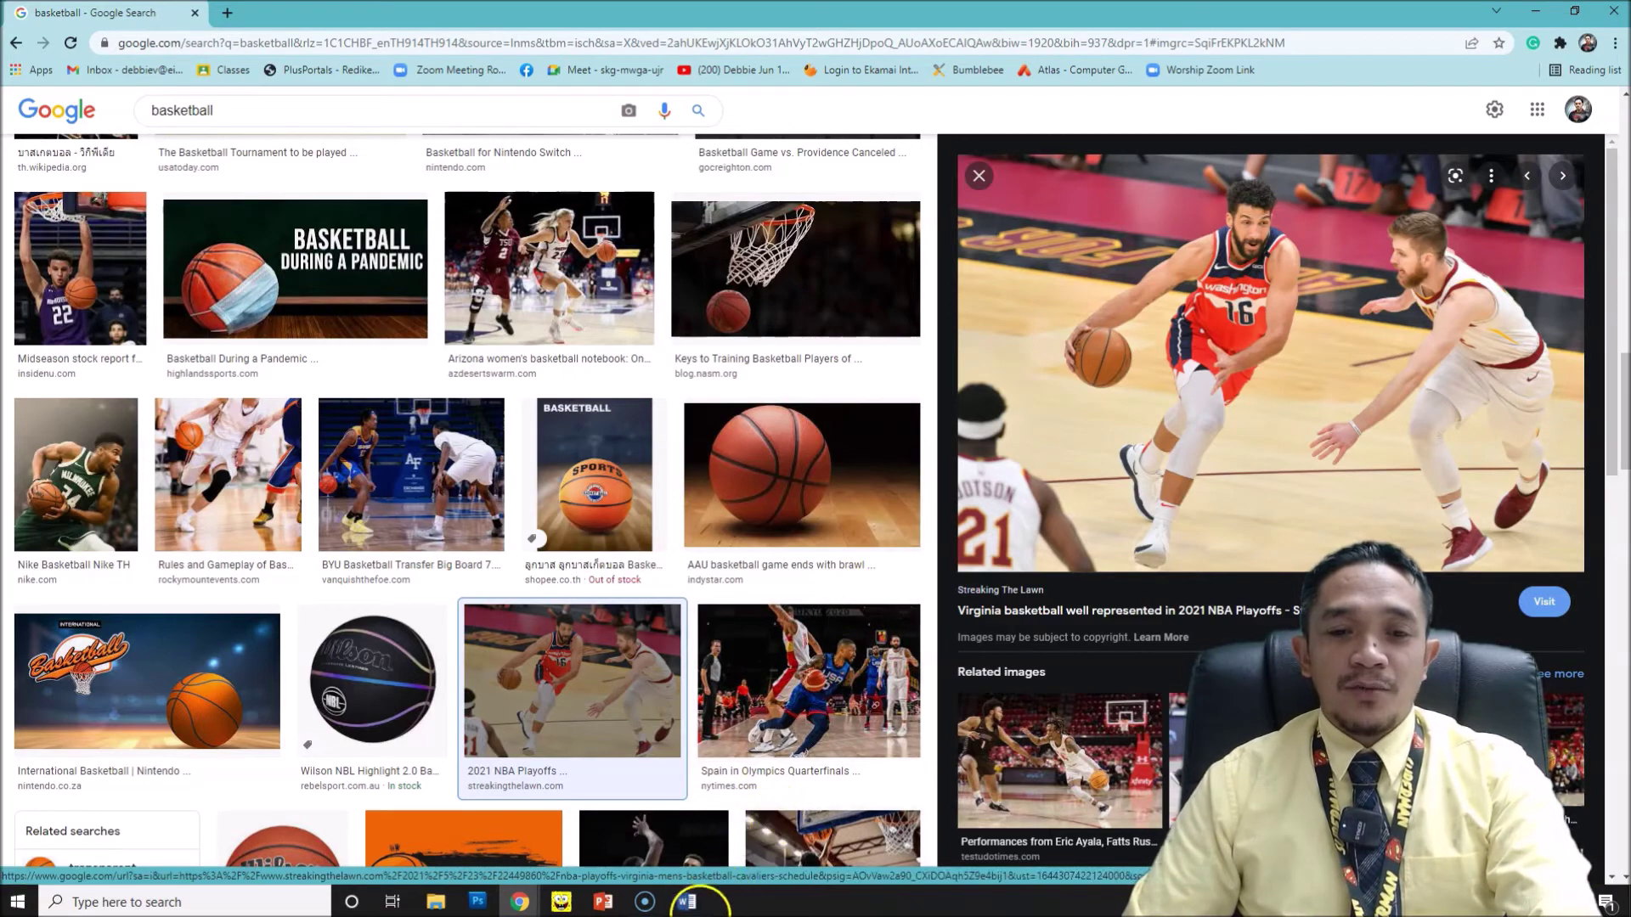
Switch to Word, paste the copied basketball photo on the blank line beneath the title, and select it.
{"action": "left_click", "coordinate": [701, 903]}
{"action": "left_click", "coordinate": [691, 513]}
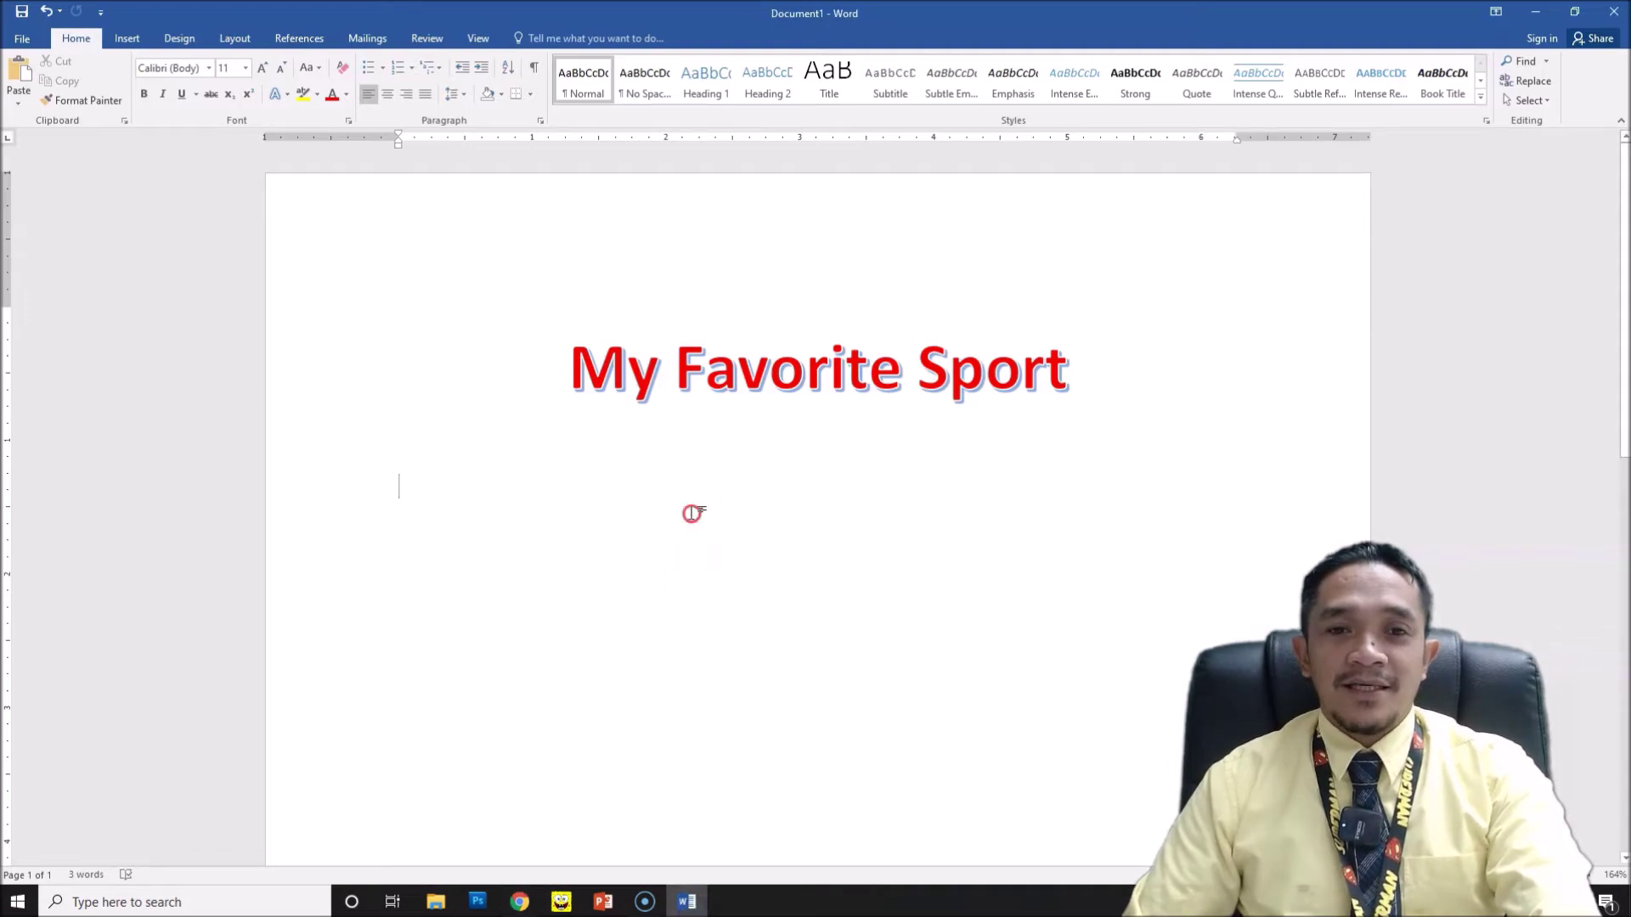
{"action": "right_click", "coordinate": [710, 502]}
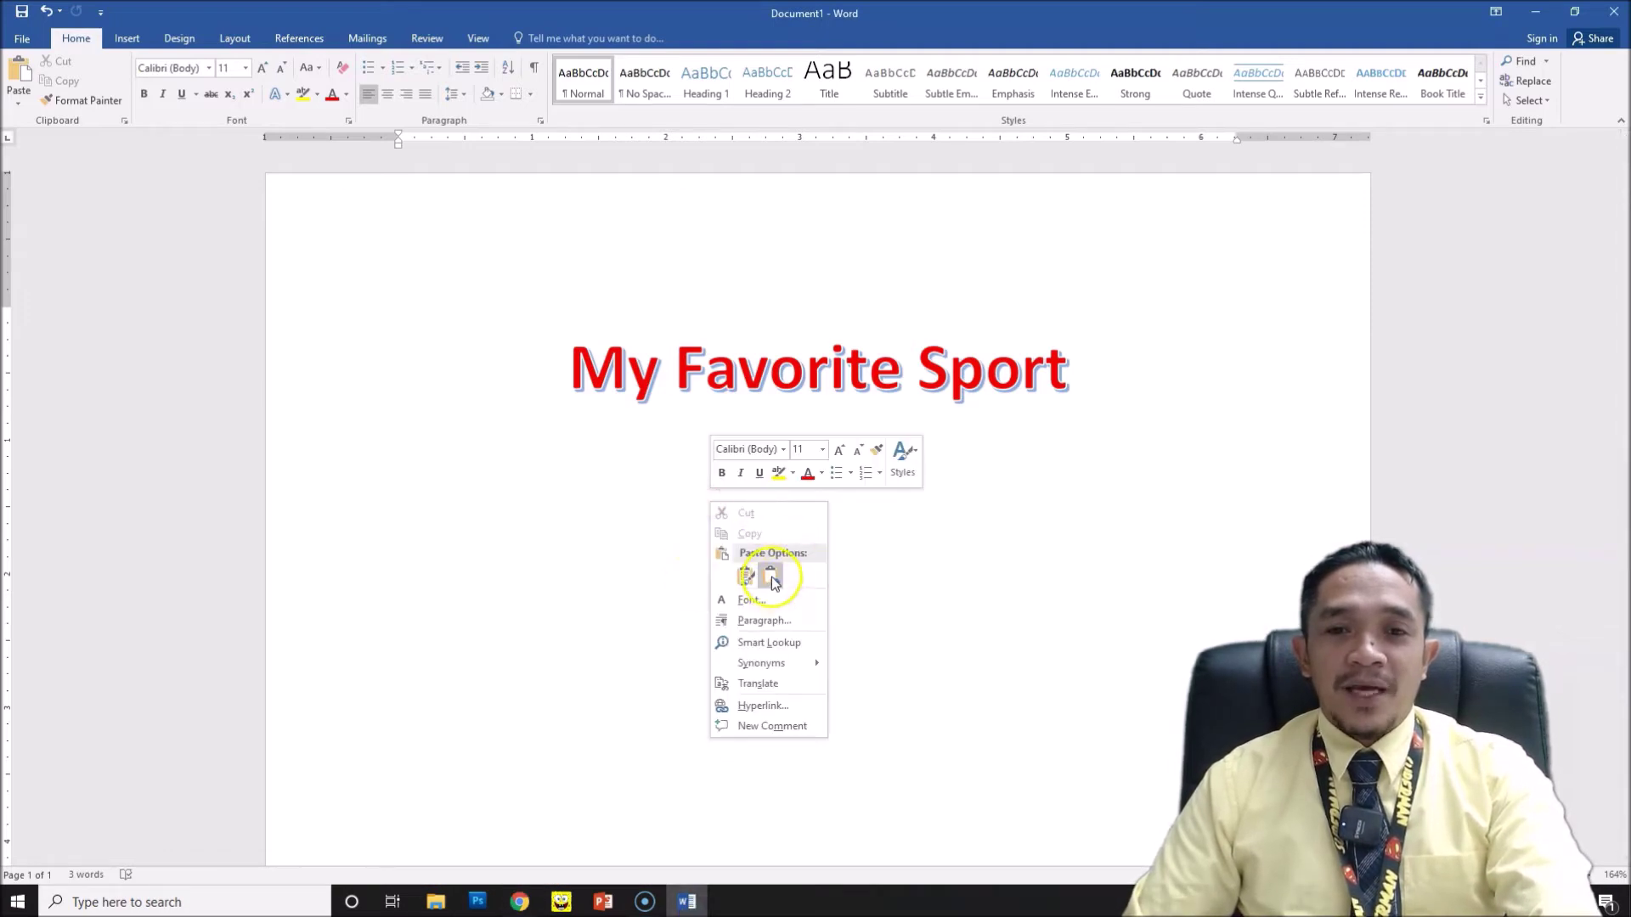
{"action": "left_click", "coordinate": [772, 575]}
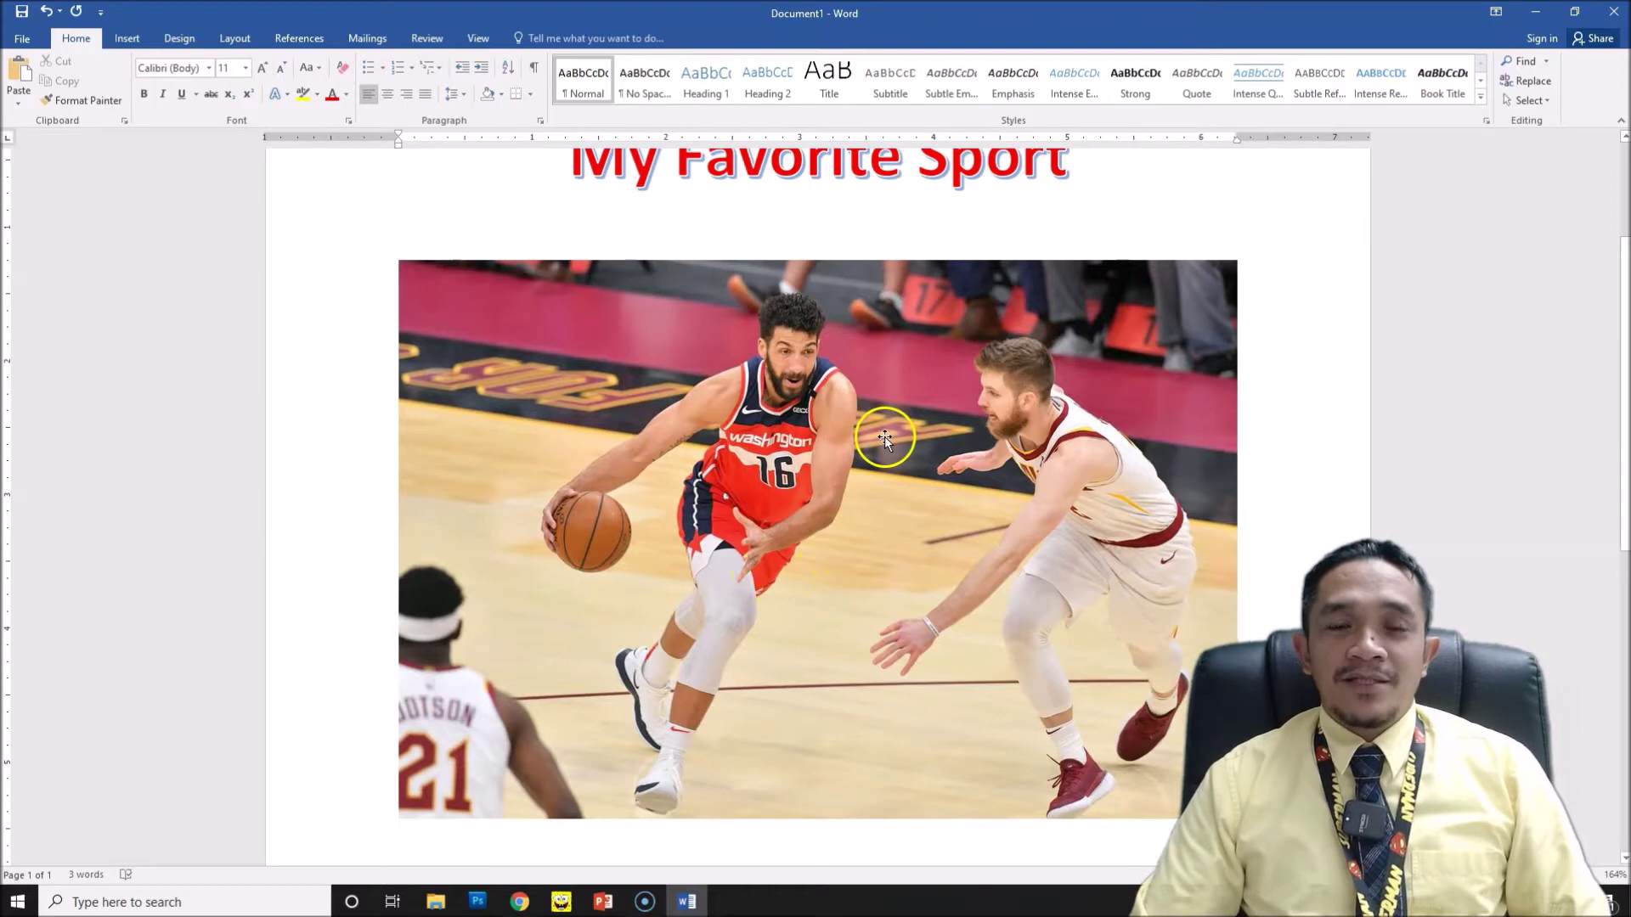
{"action": "left_click", "coordinate": [822, 435]}
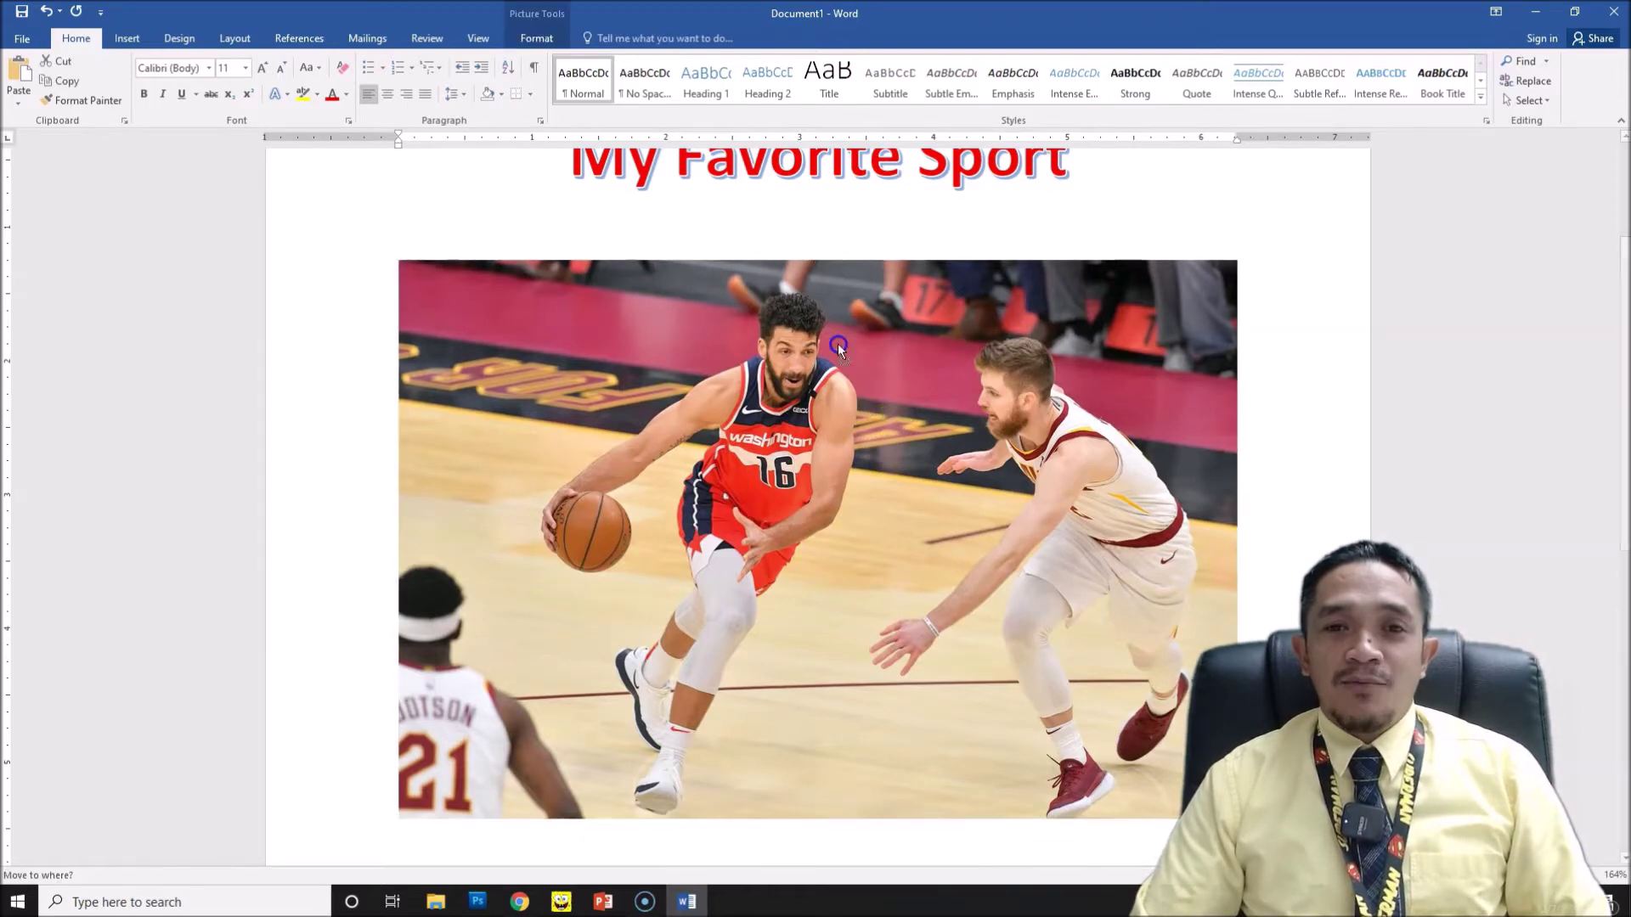
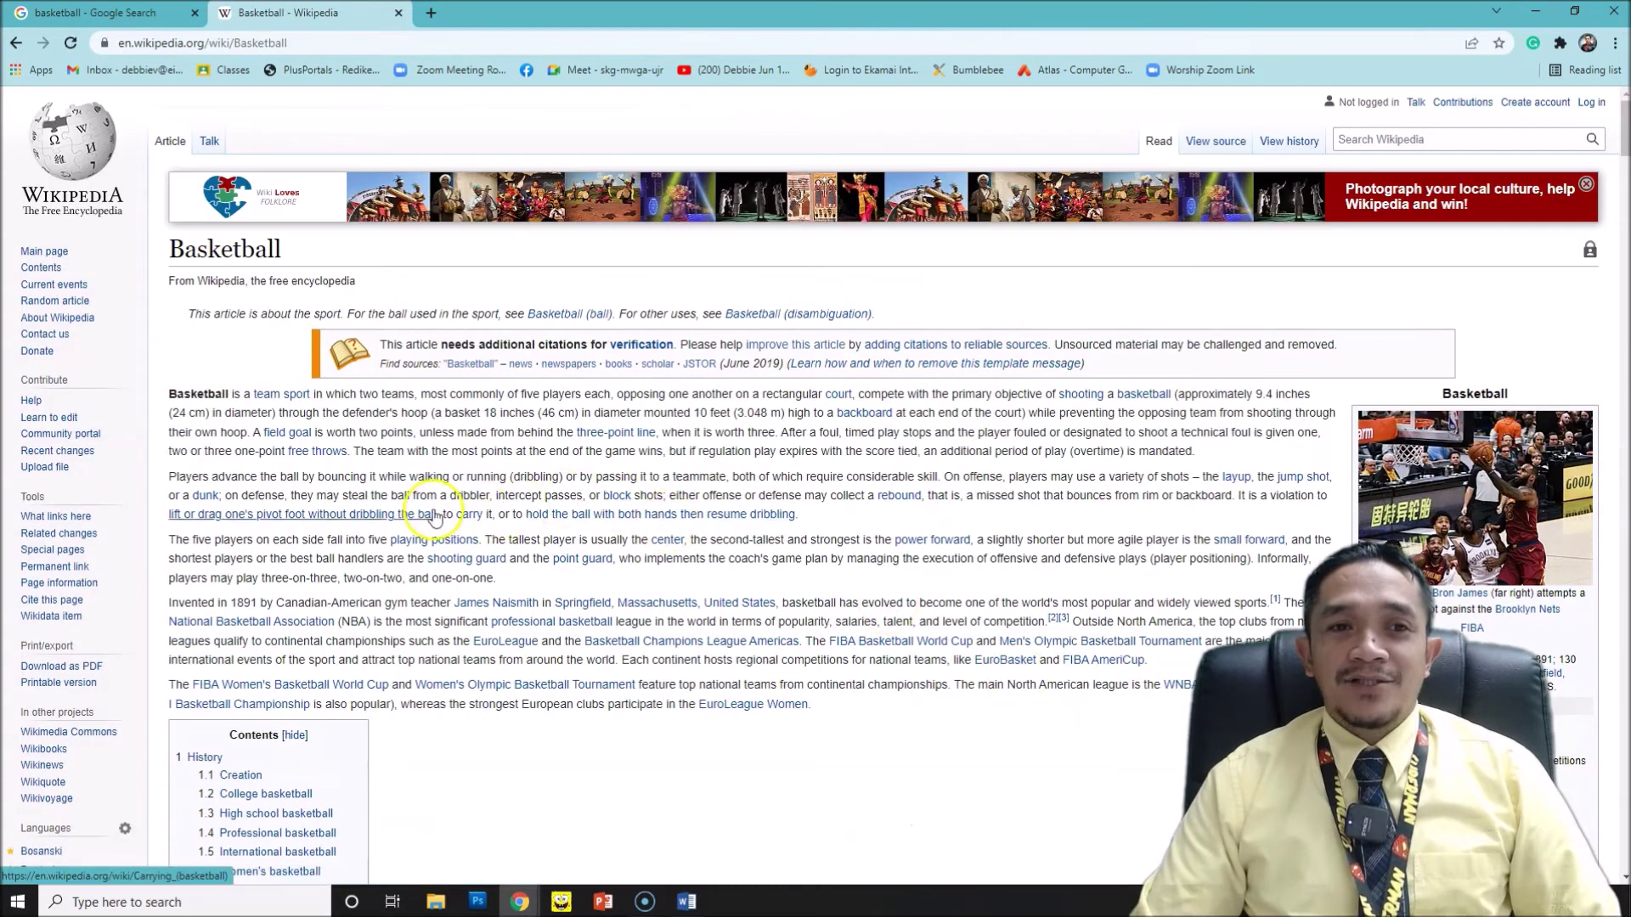
Copy the first three introductory paragraphs of the Wikipedia Basketball article, from "Basketball is a team sport" through "one-on-one.".
{"action": "left_click_drag", "start_coordinate": [172, 395], "coordinate": [497, 578]}
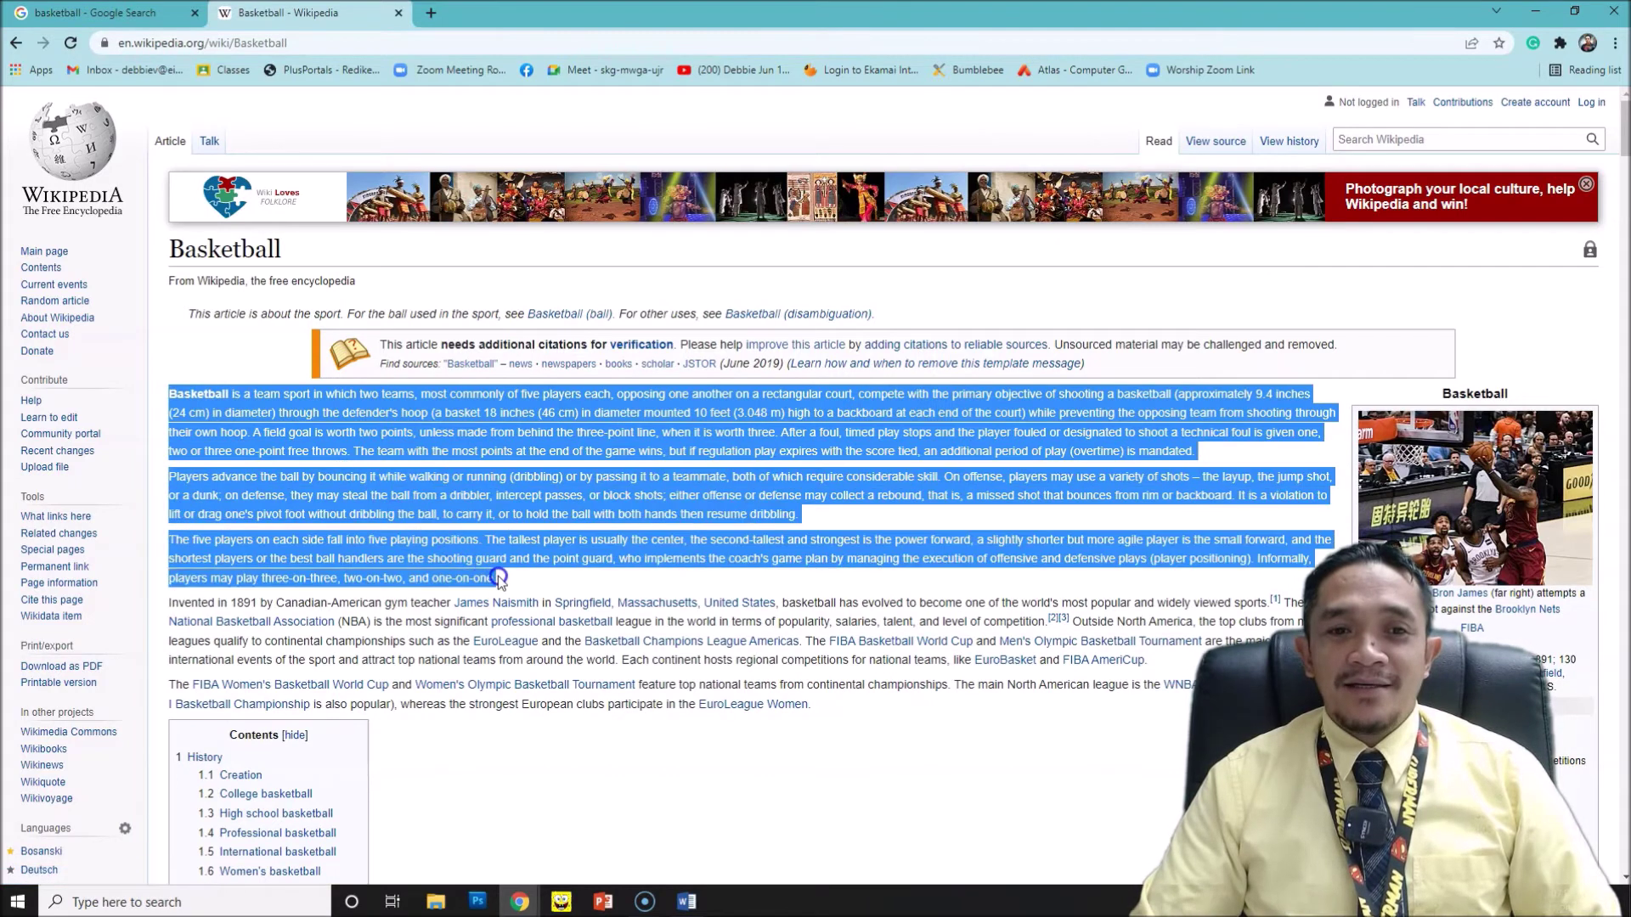
{"action": "right_click", "coordinate": [279, 392]}
{"action": "key", "text": "Escape"}
{"action": "right_click", "coordinate": [227, 390]}
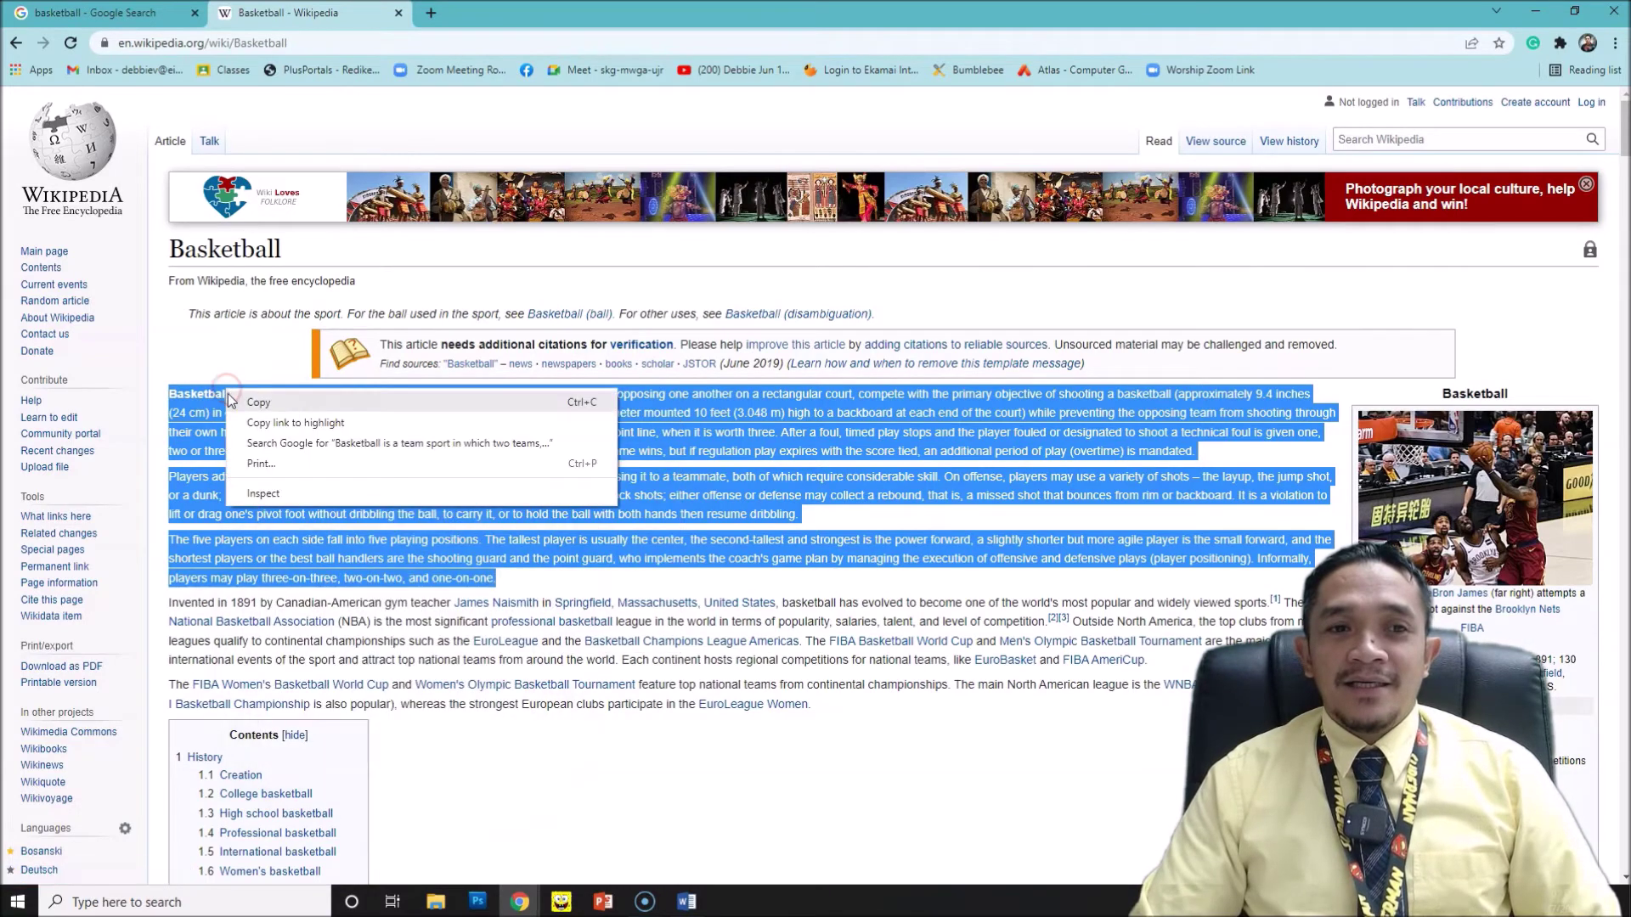
{"action": "left_click", "coordinate": [272, 406]}
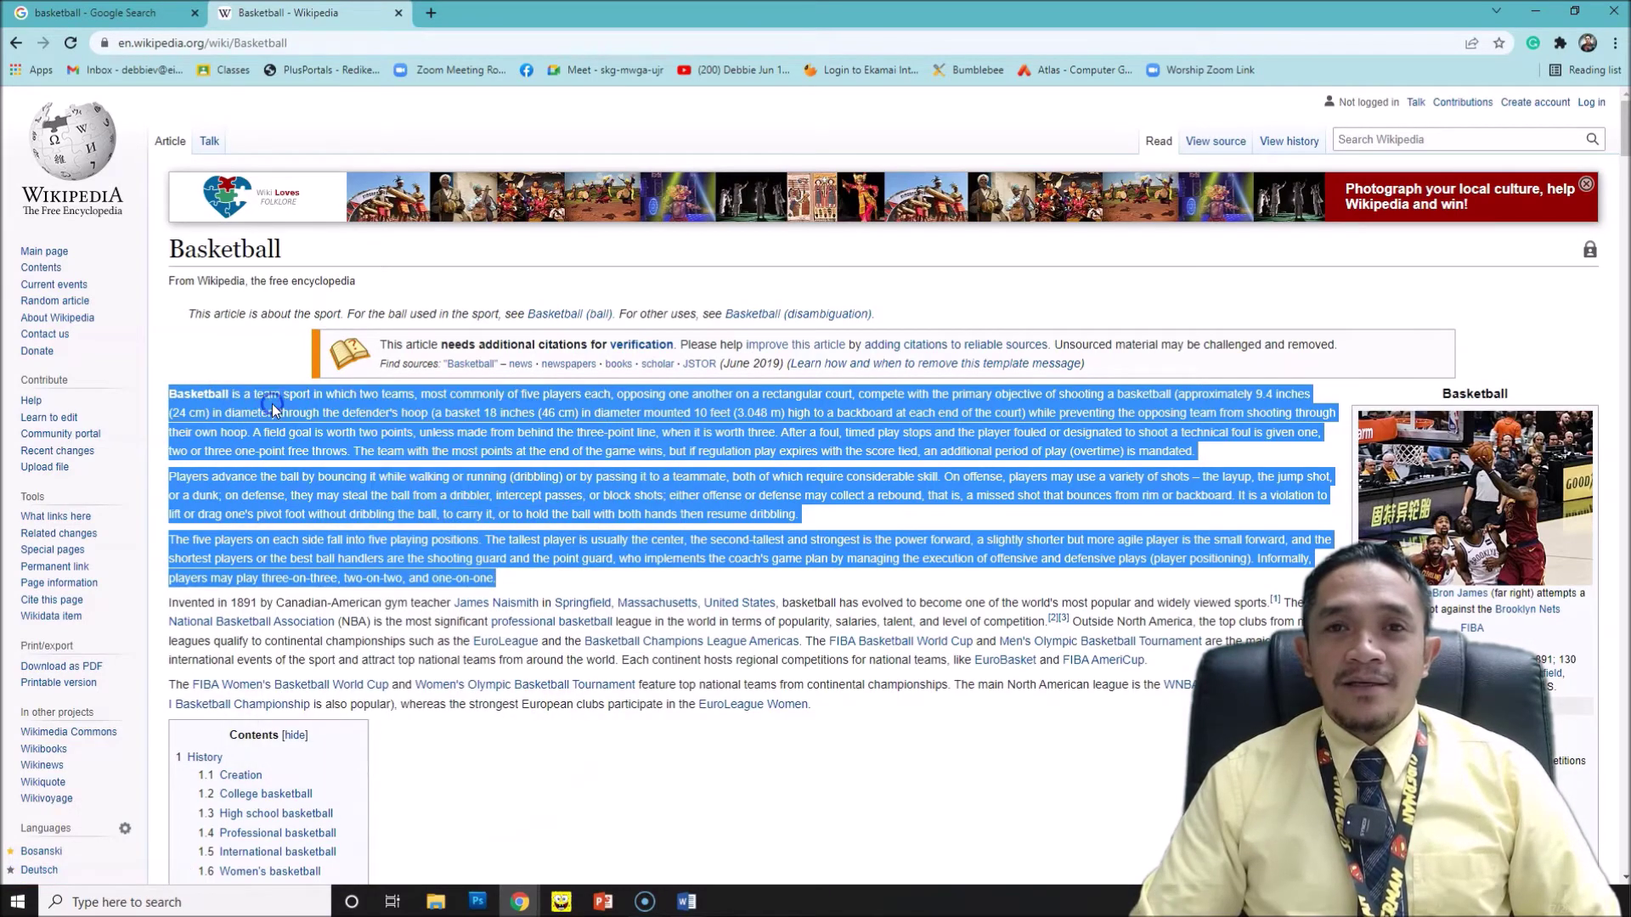
Switch to Word, paste the copied Wikipedia paragraphs as text only below the basketball photo, and look over the pasted text.
{"action": "left_click", "coordinate": [687, 902]}
{"action": "right_click", "coordinate": [408, 745]}
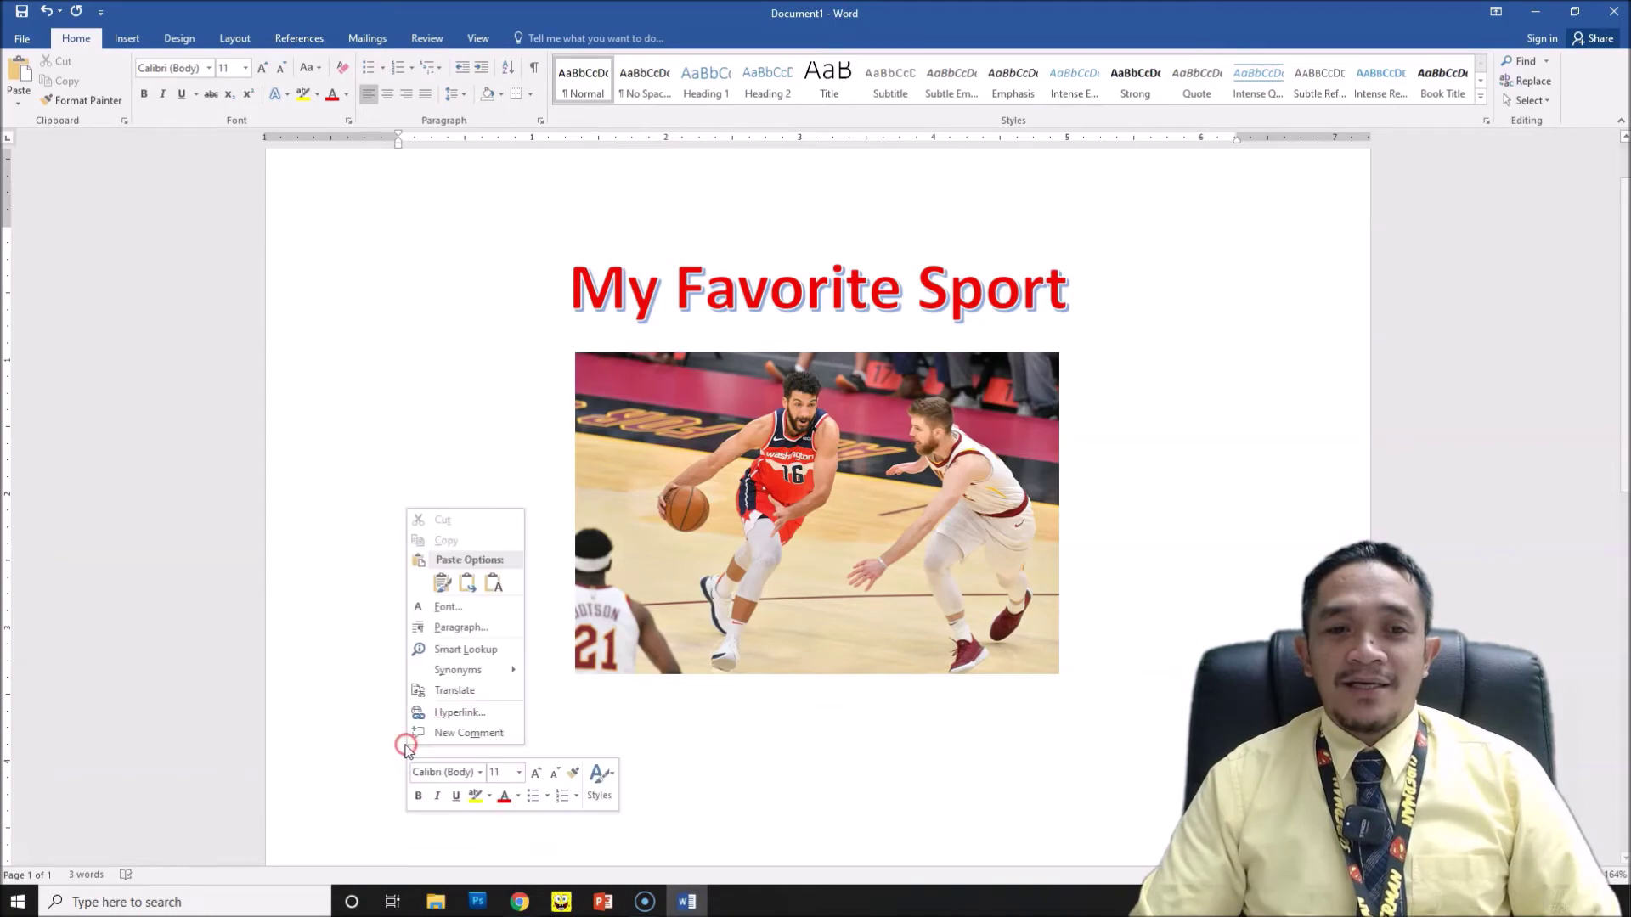
{"action": "left_click", "coordinate": [490, 578]}
{"action": "scroll", "coordinate": [934, 626], "scroll_direction": "up", "scroll_amount": 6}
{"action": "scroll", "coordinate": [943, 628], "scroll_direction": "down", "scroll_amount": 3}
{"action": "scroll", "coordinate": [951, 629], "scroll_direction": "down", "scroll_amount": 6}
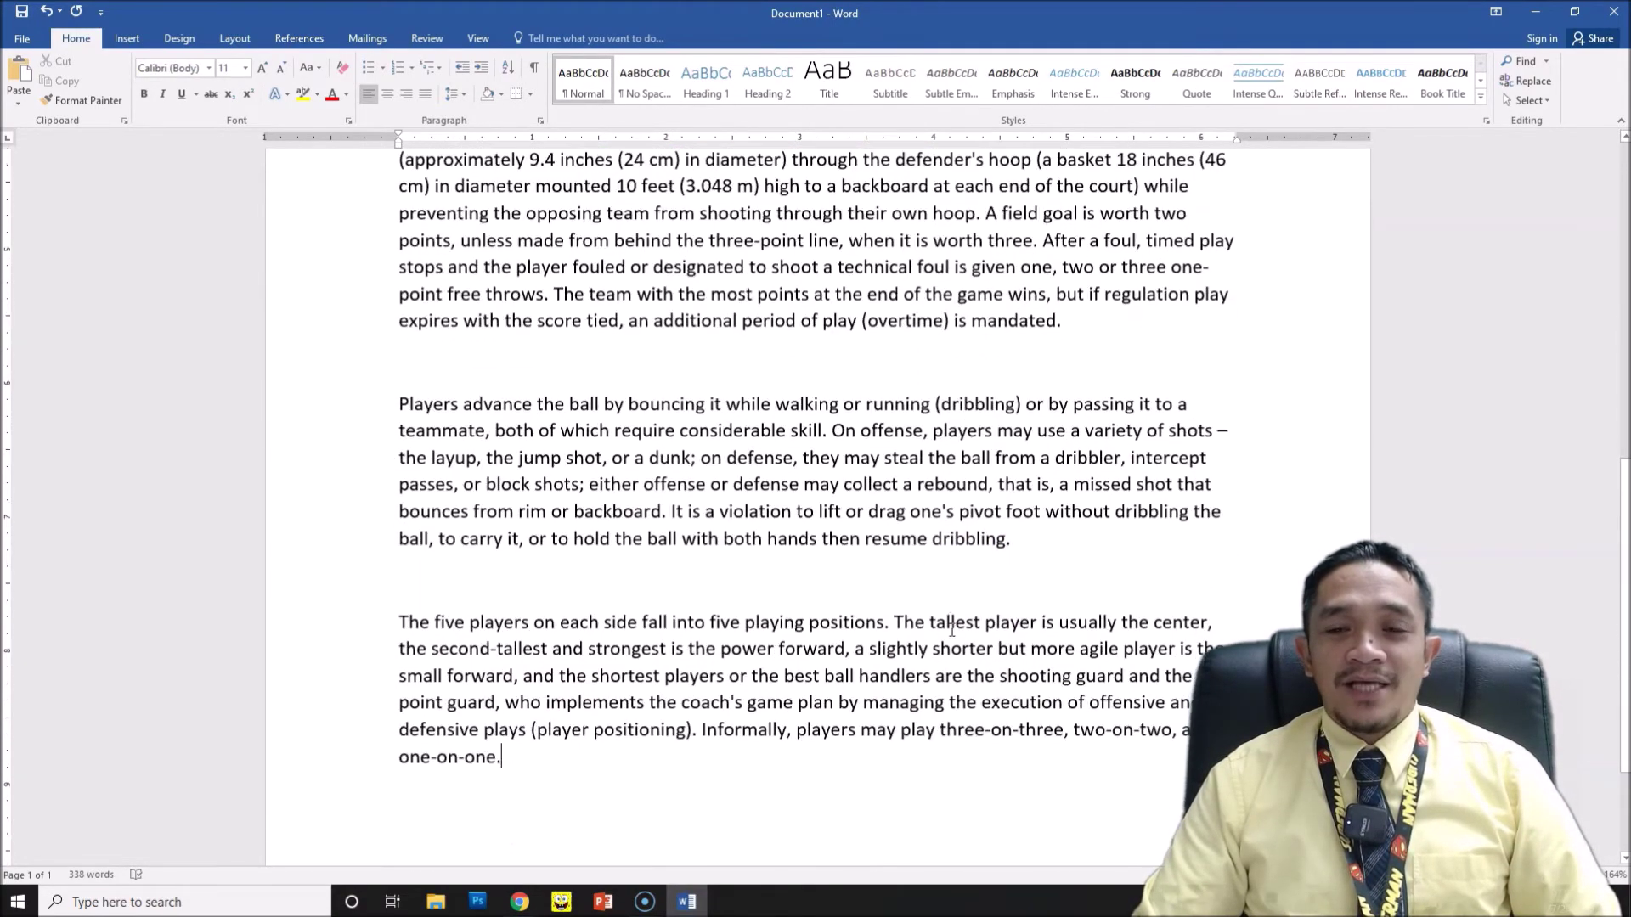
{"action": "scroll", "coordinate": [951, 629], "scroll_direction": "up", "scroll_amount": 6}
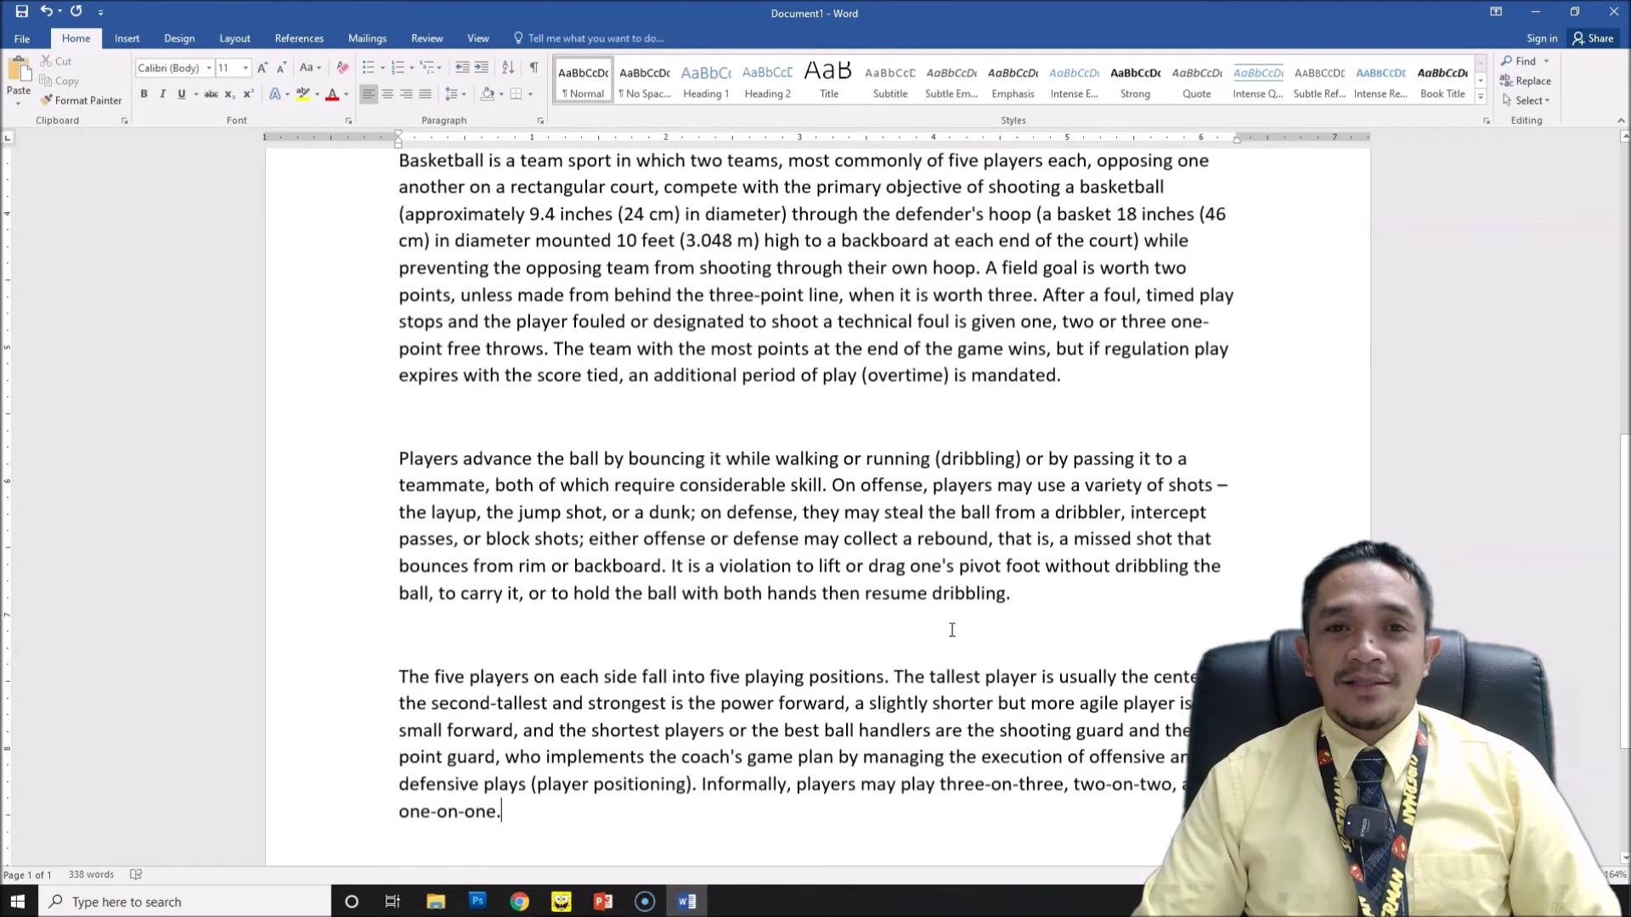
{"action": "scroll", "coordinate": [951, 630], "scroll_direction": "down", "scroll_amount": 2}
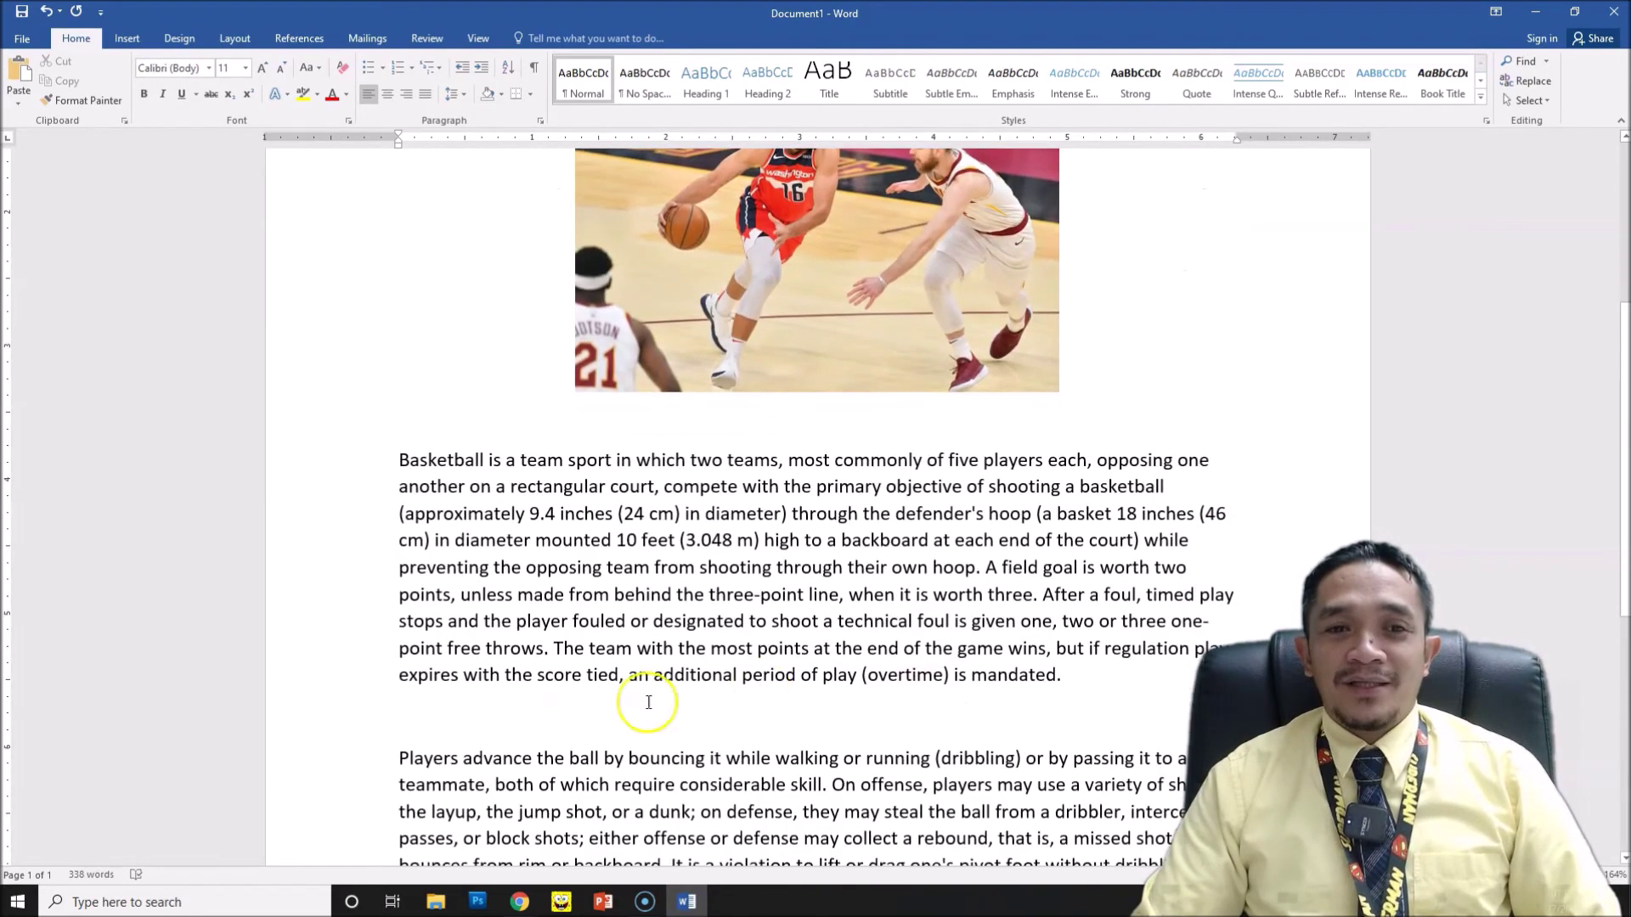
Delete the extra blank lines between the three pasted basketball paragraphs.
{"action": "left_click", "coordinate": [414, 729]}
{"action": "key", "text": "BackSpace"}
{"action": "scroll", "coordinate": [416, 688], "scroll_direction": "down", "scroll_amount": 4}
{"action": "left_click", "coordinate": [420, 641]}
{"action": "key", "text": "BackSpace"}
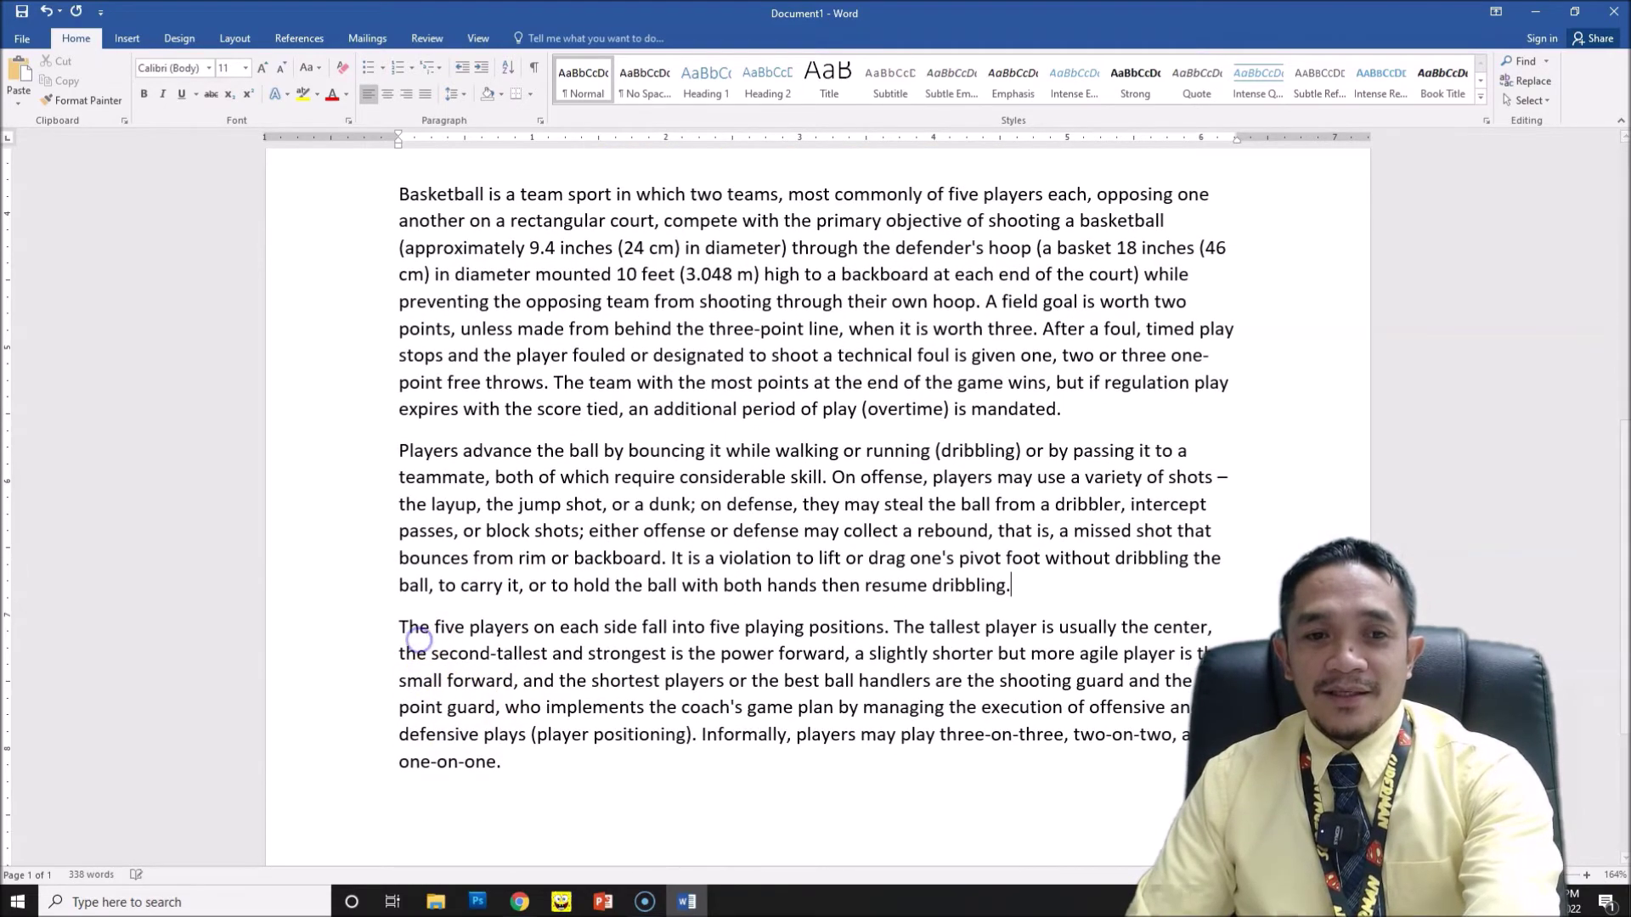
Change the font of all three basketball paragraphs to Times New Roman.
{"action": "scroll", "coordinate": [777, 746], "scroll_direction": "up", "scroll_amount": 3}
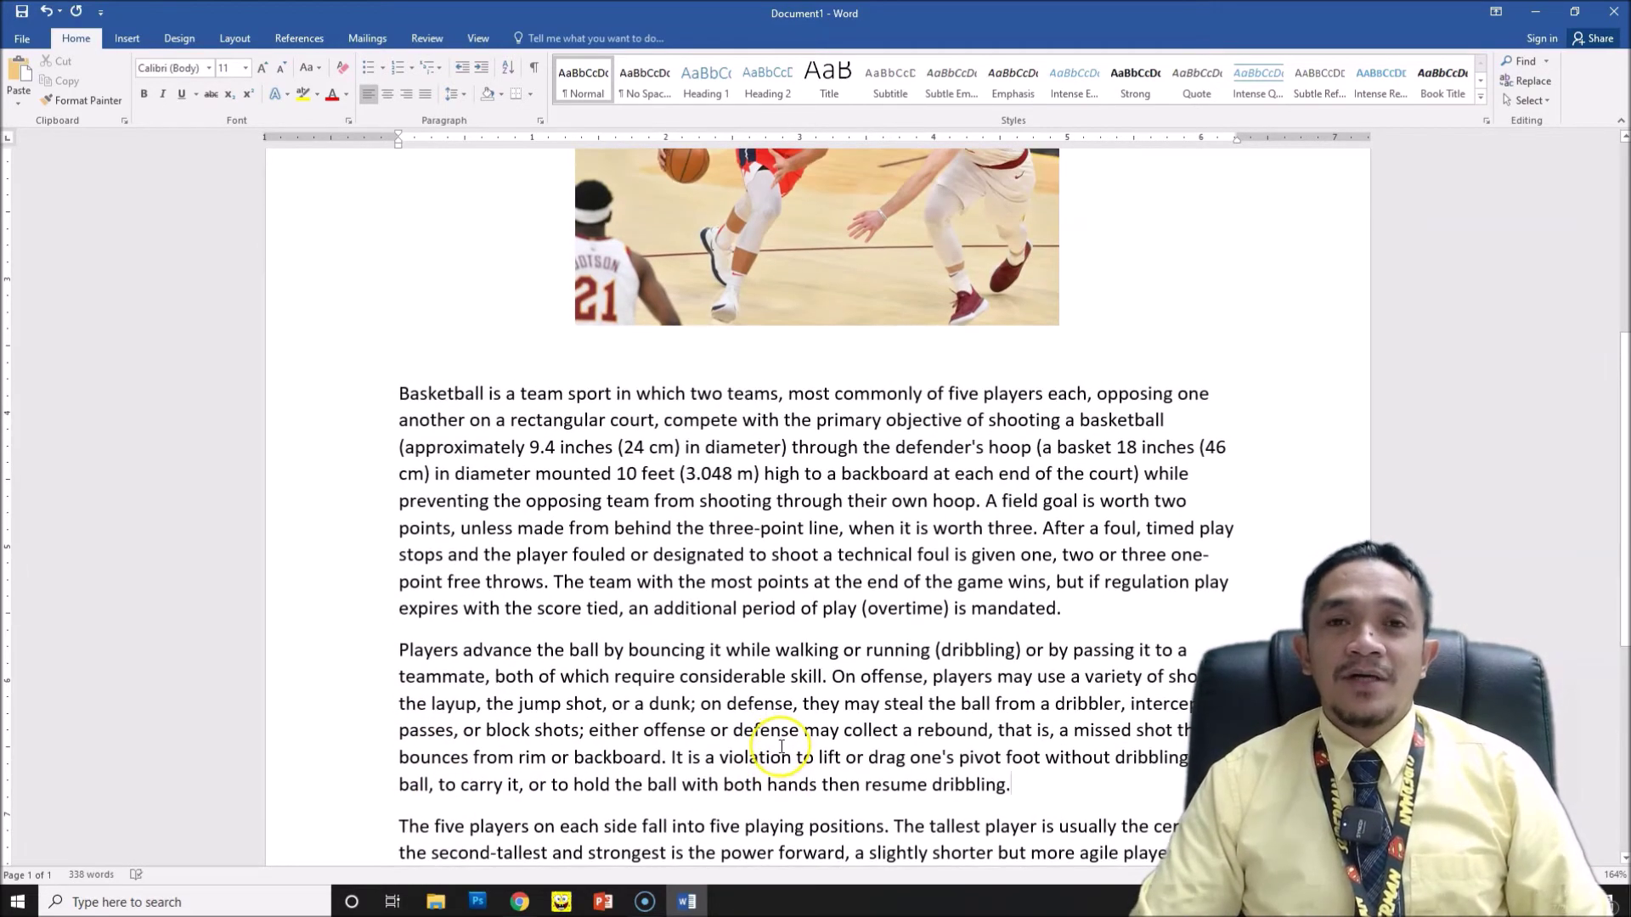
{"action": "scroll", "coordinate": [781, 747], "scroll_direction": "up", "scroll_amount": 5}
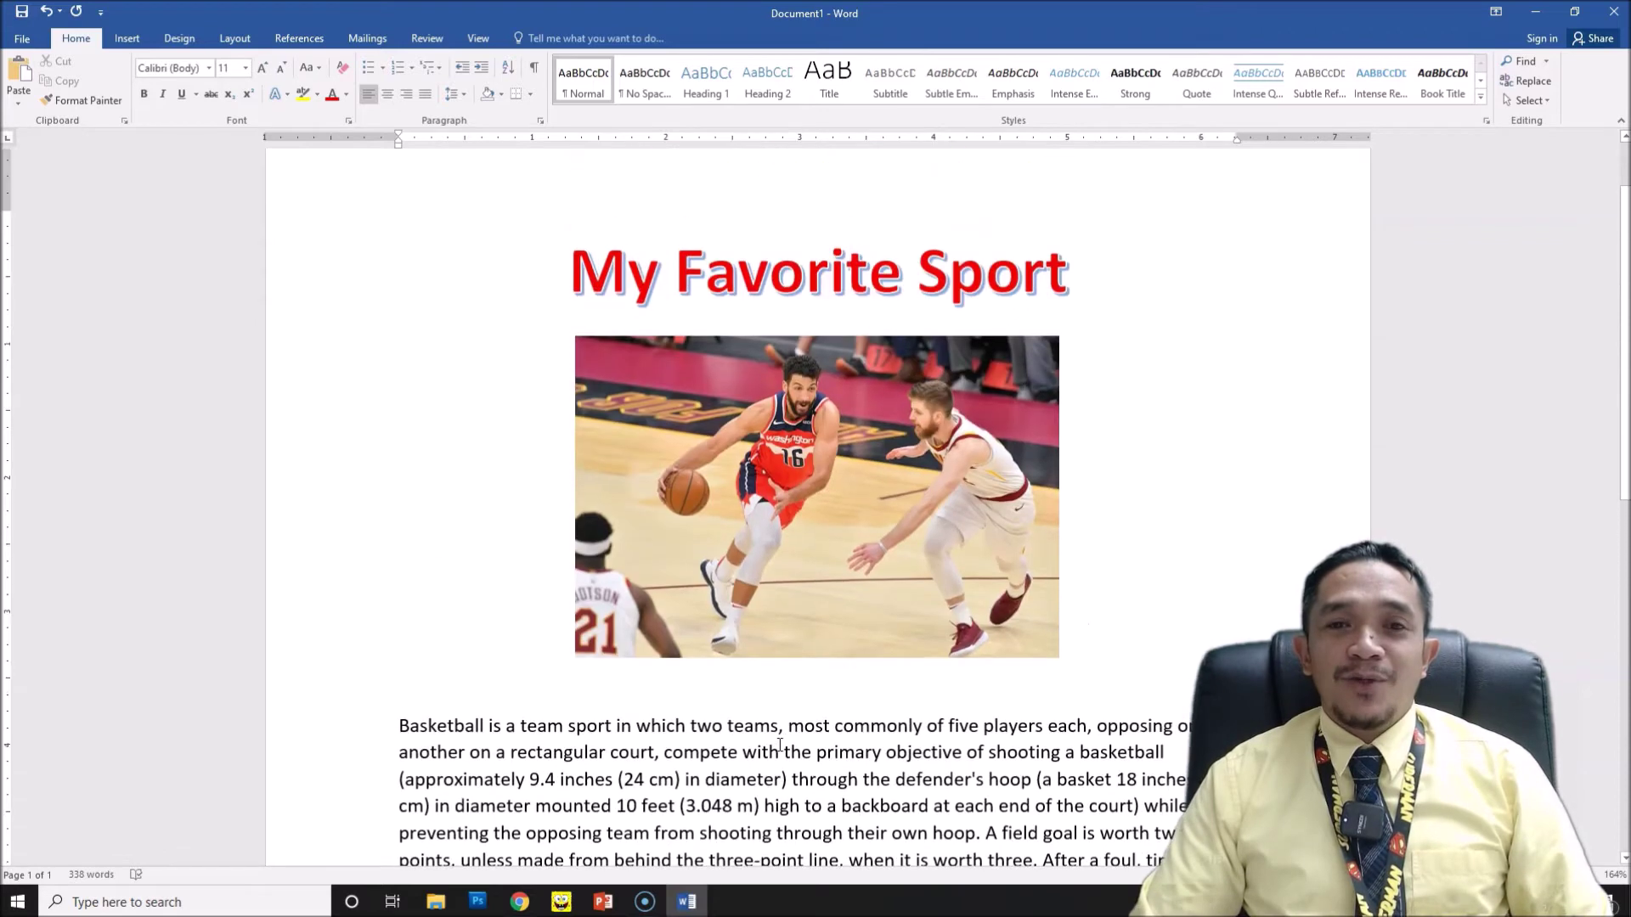
{"action": "scroll", "coordinate": [779, 744], "scroll_direction": "down", "scroll_amount": 5}
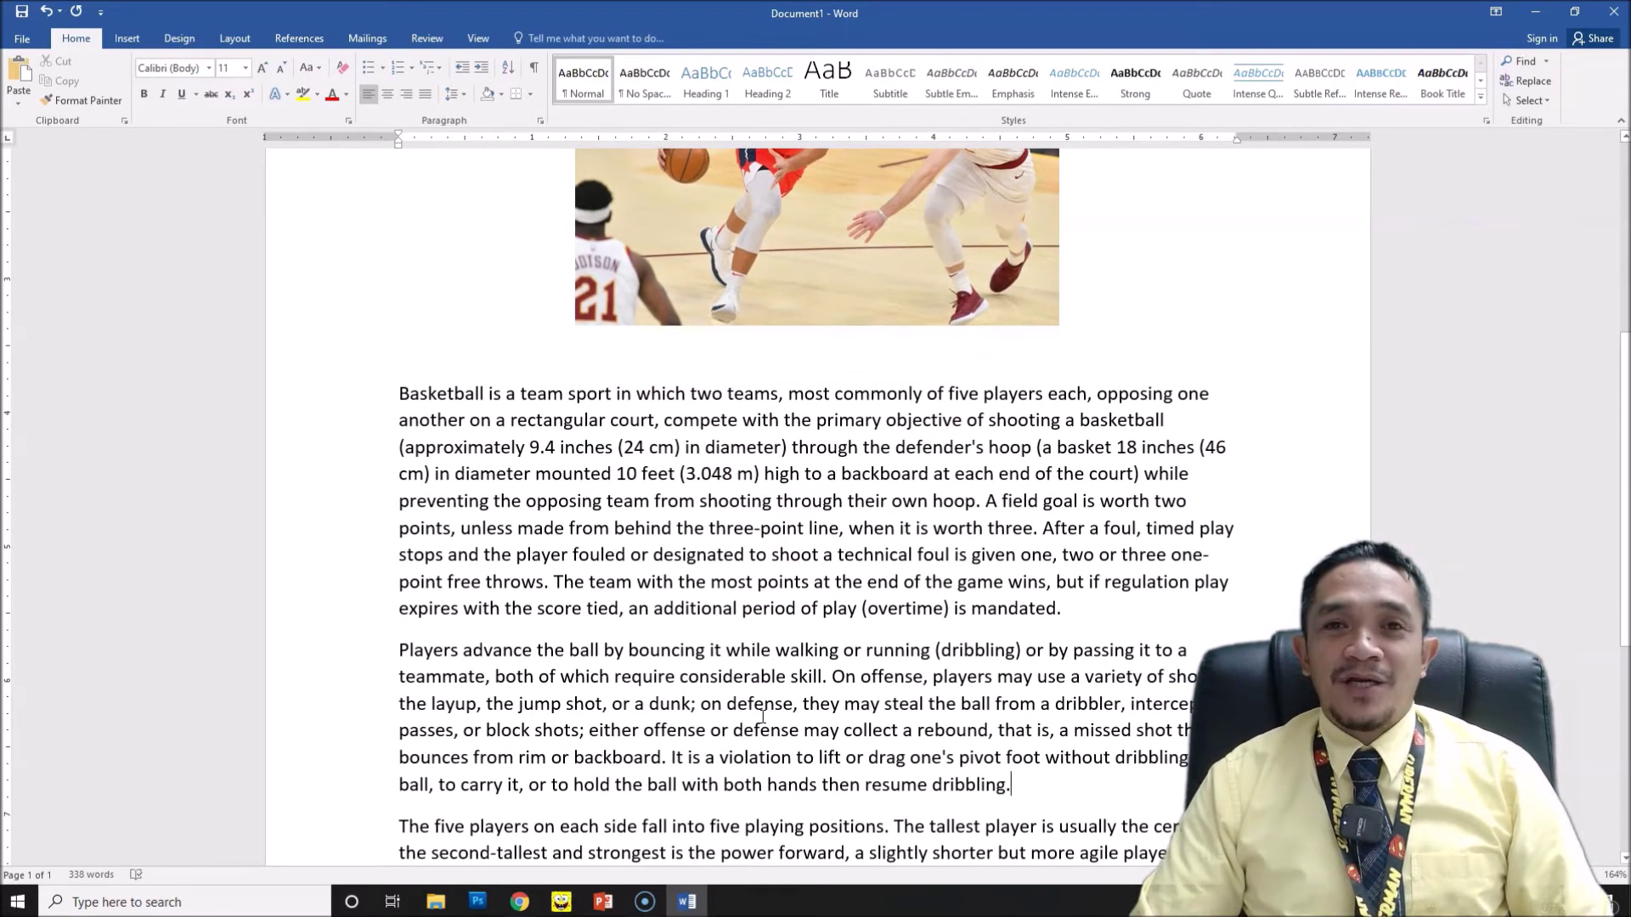
{"action": "scroll", "coordinate": [762, 716], "scroll_direction": "down", "scroll_amount": 3}
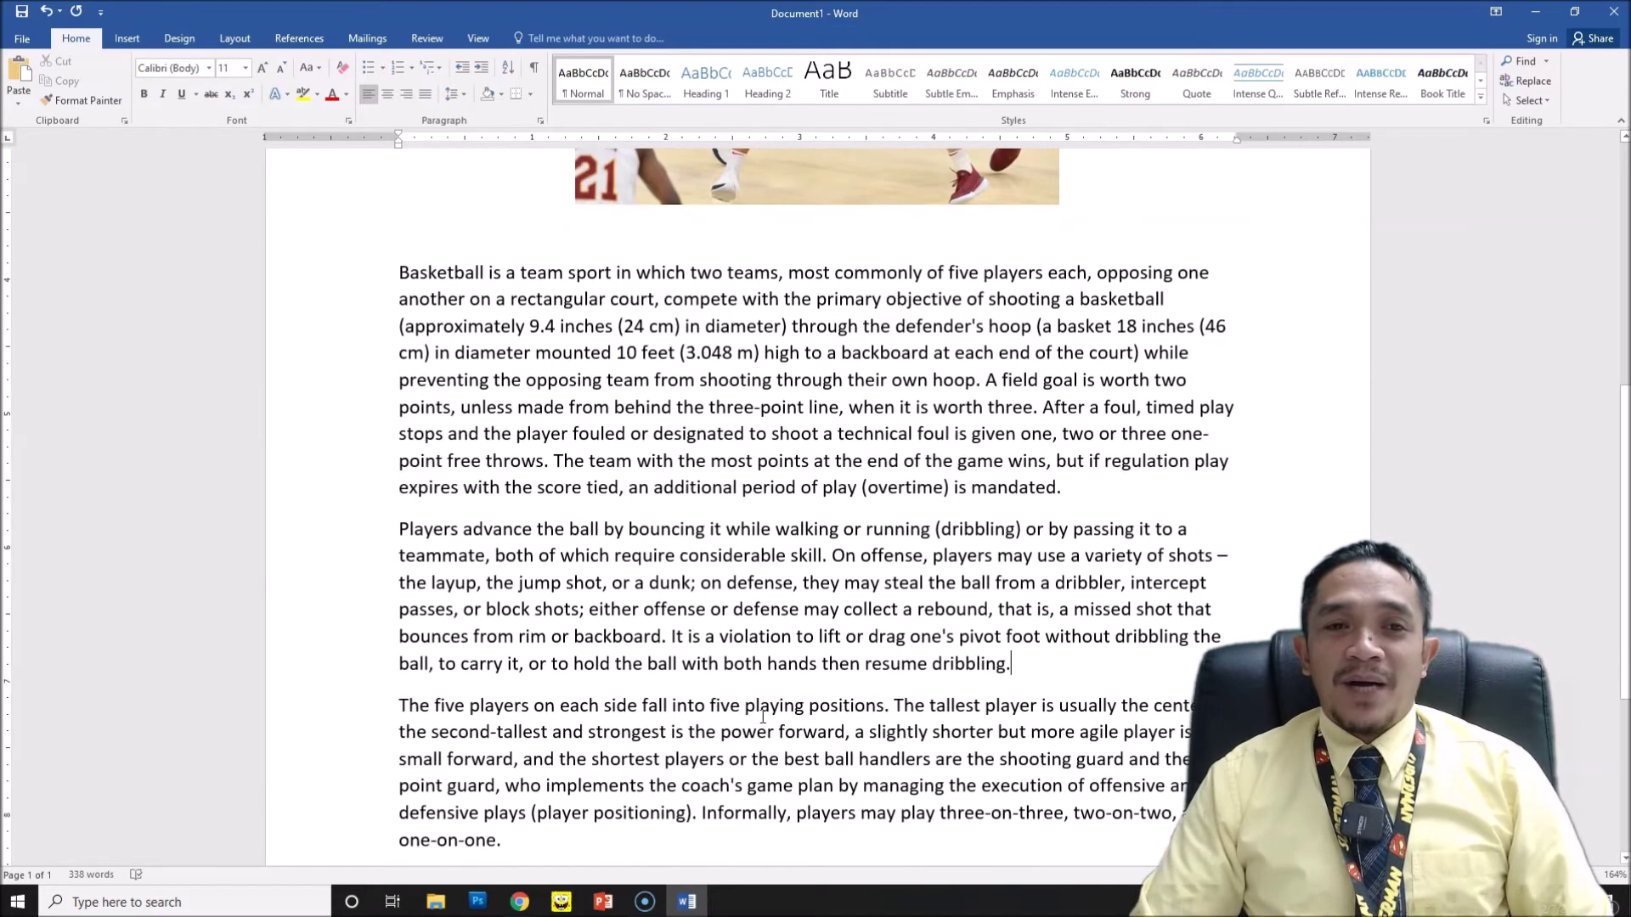
{"action": "left_click", "coordinate": [749, 698]}
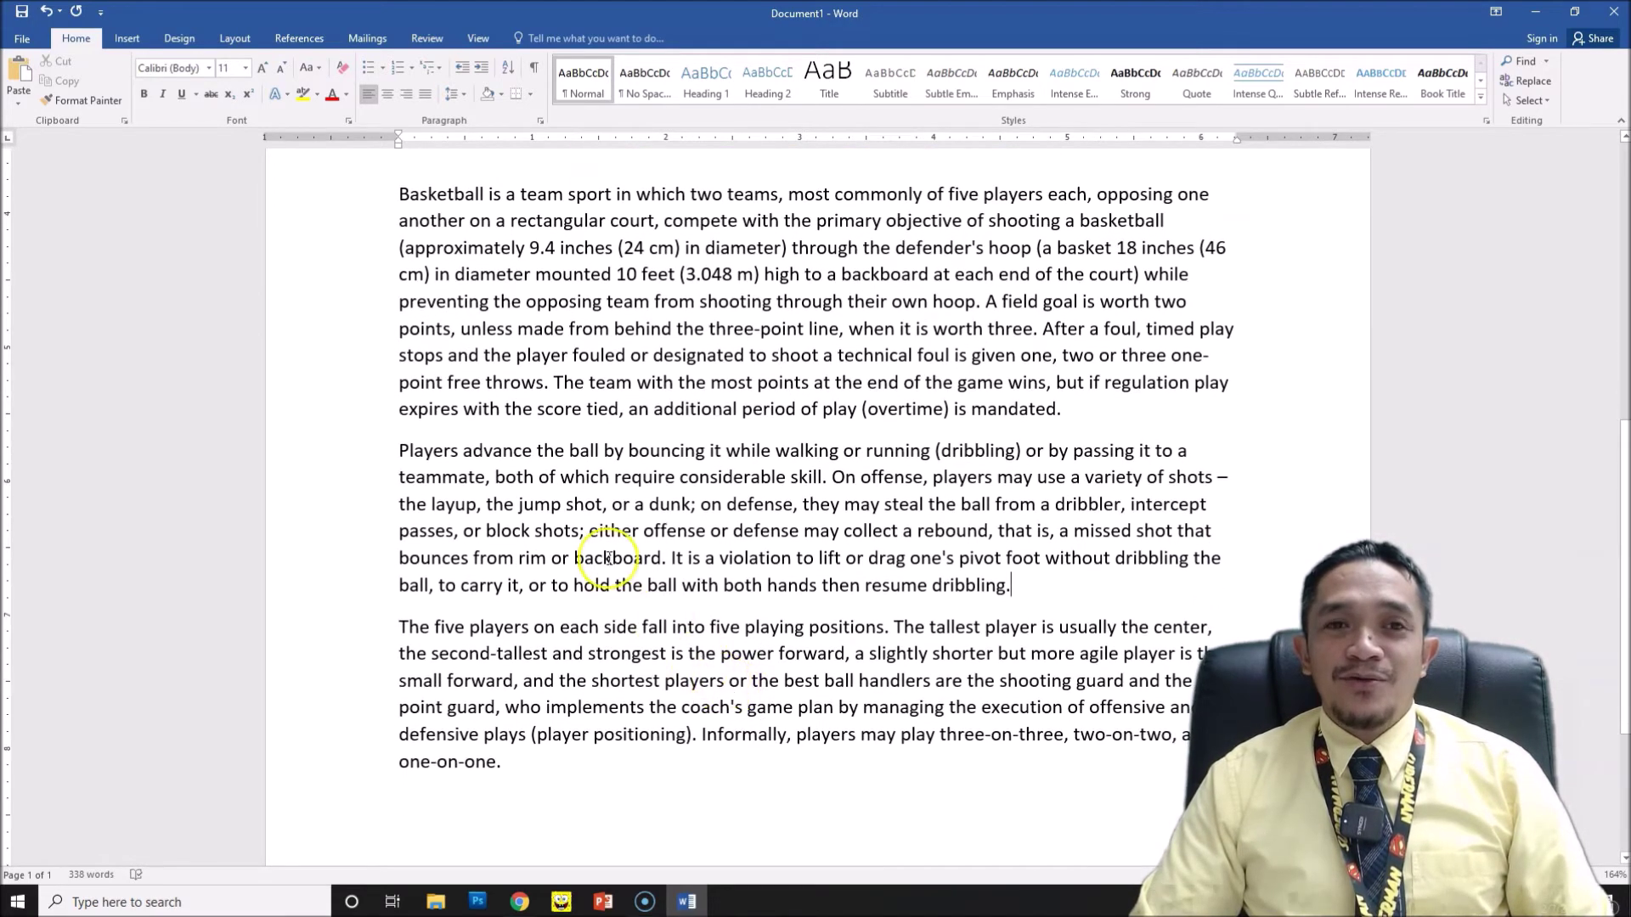
{"action": "left_click_drag", "start_coordinate": [399, 195], "coordinate": [551, 764]}
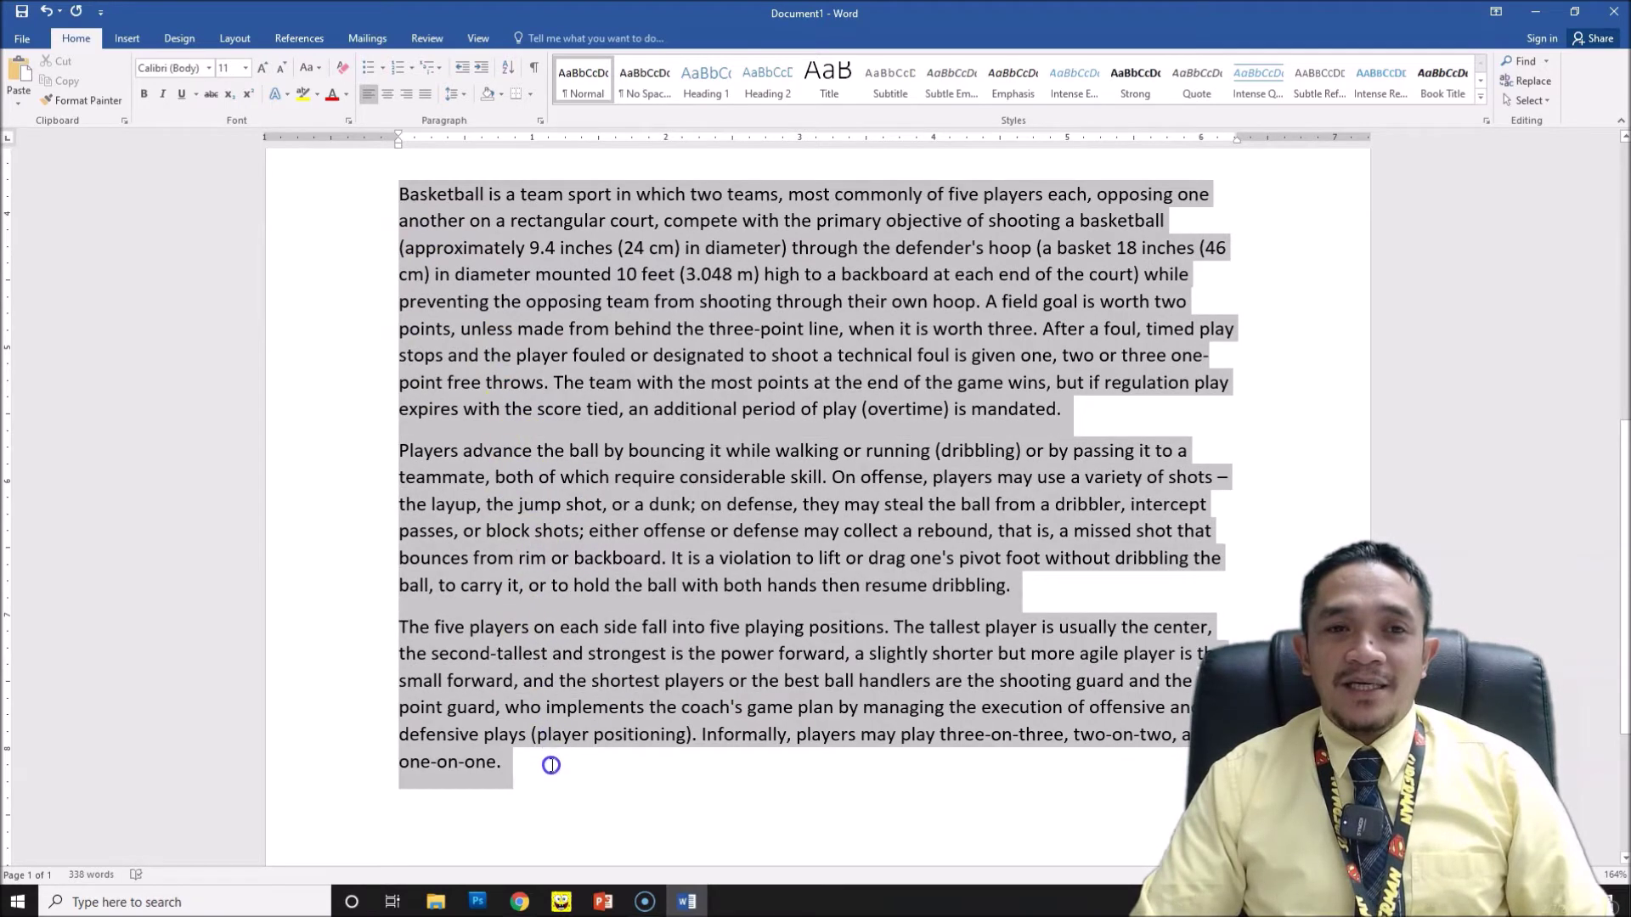
{"action": "left_click", "coordinate": [209, 69]}
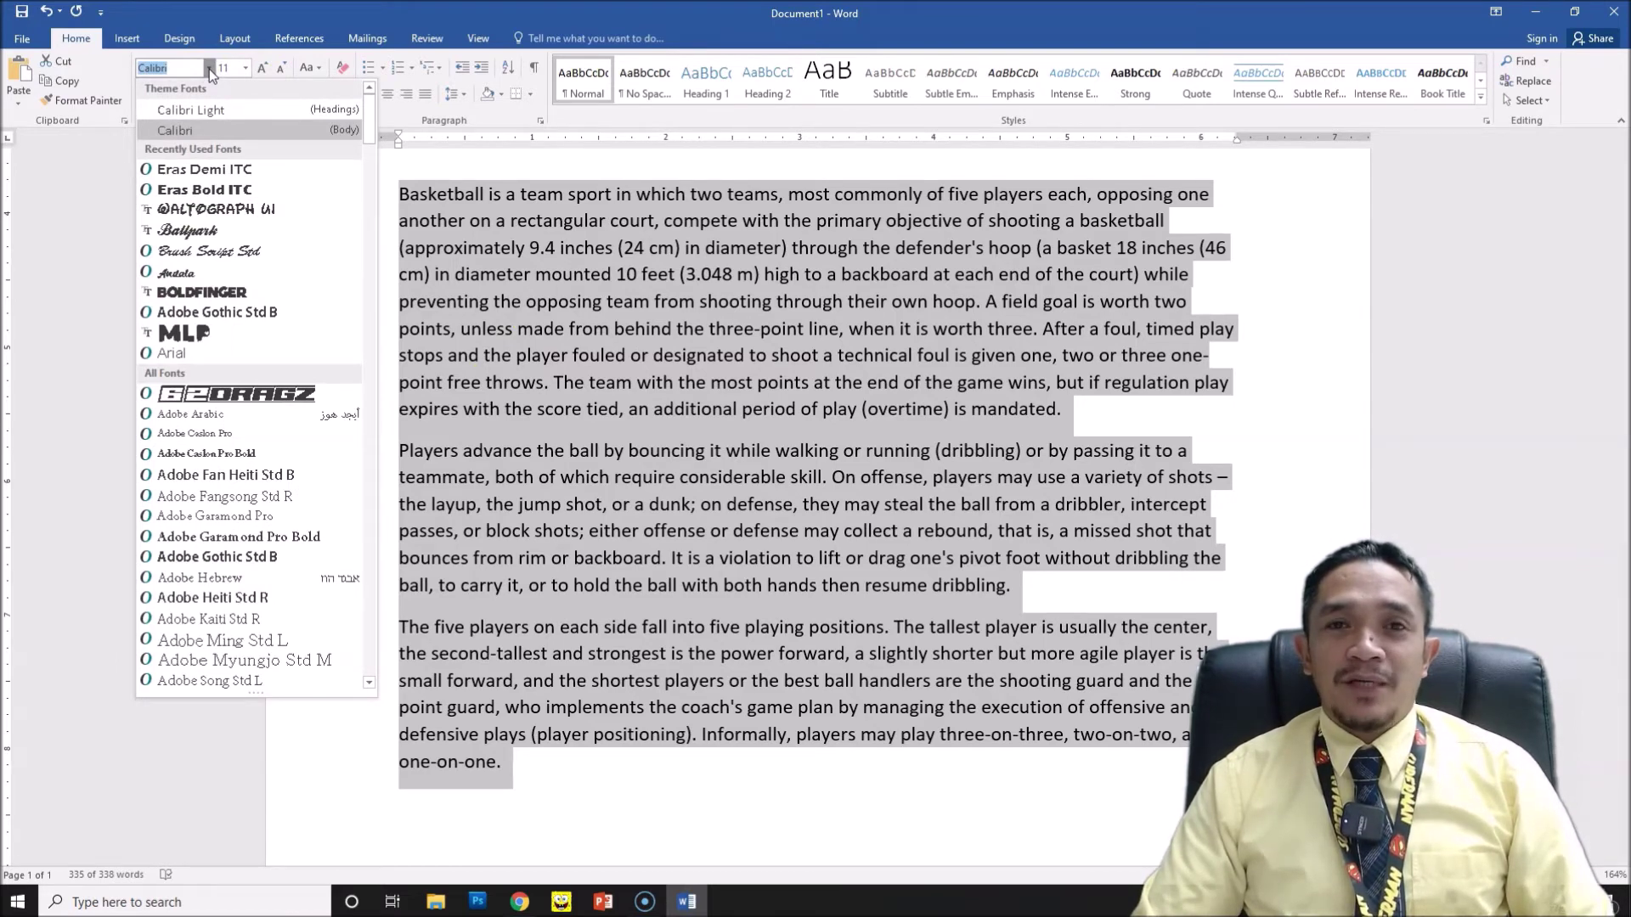
{"action": "scroll", "coordinate": [252, 531], "scroll_direction": "down", "scroll_amount": 8}
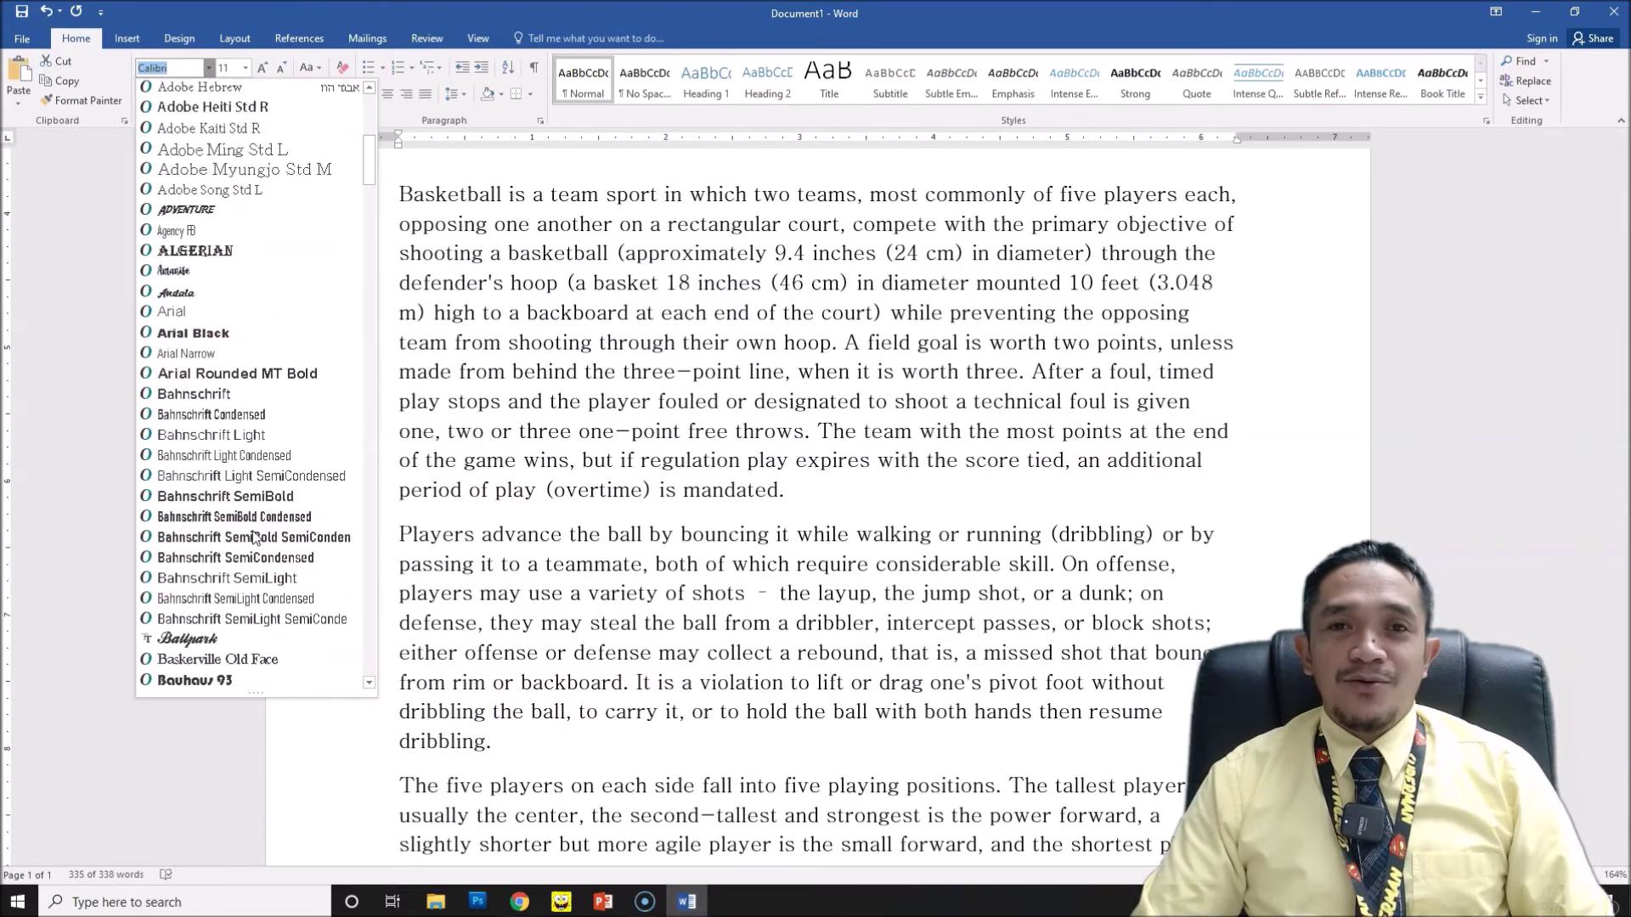
{"action": "scroll", "coordinate": [253, 532], "scroll_direction": "down", "scroll_amount": 15}
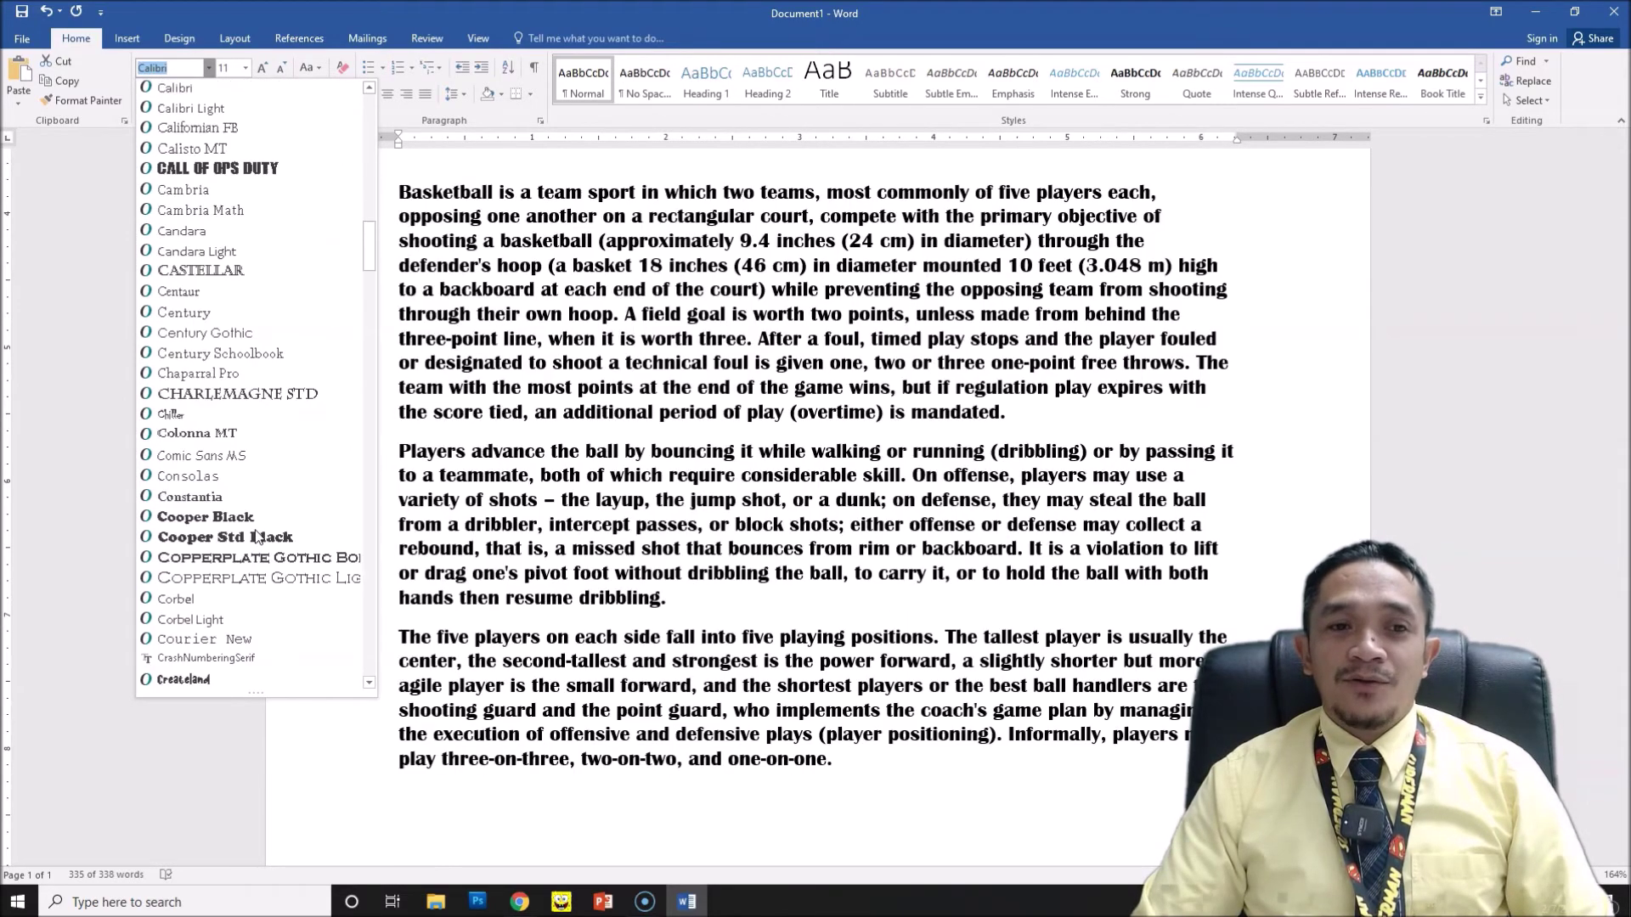
{"action": "scroll", "coordinate": [256, 534], "scroll_direction": "down", "scroll_amount": 20}
{"action": "scroll", "coordinate": [260, 535], "scroll_direction": "down", "scroll_amount": 20}
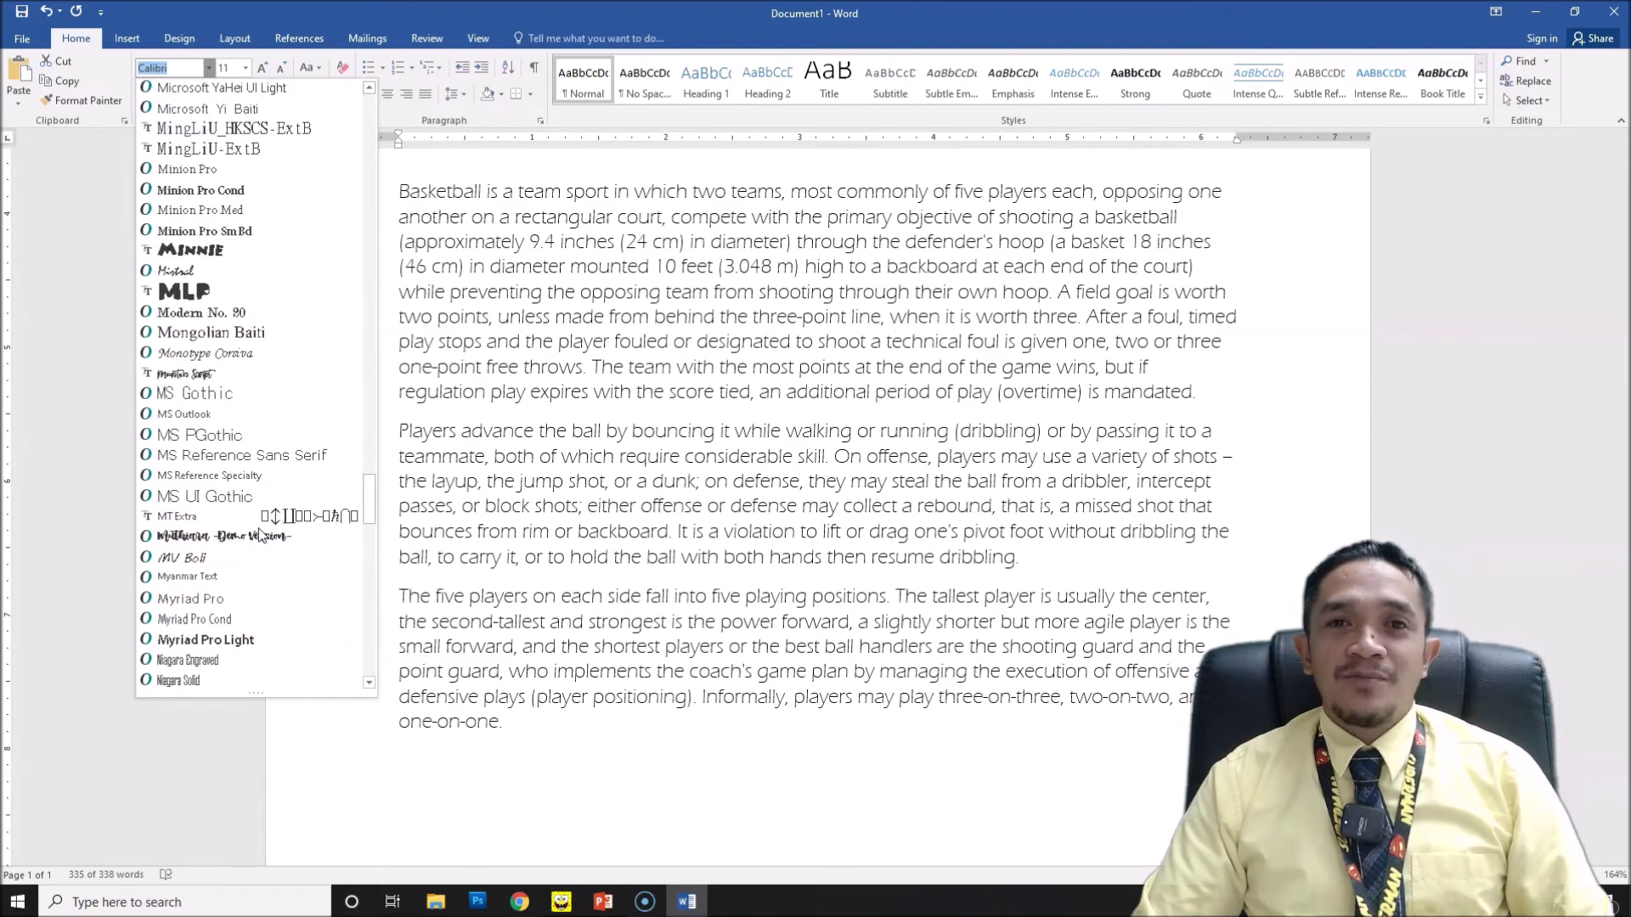
{"action": "scroll", "coordinate": [261, 535], "scroll_direction": "down", "scroll_amount": 3}
{"action": "scroll", "coordinate": [260, 534], "scroll_direction": "down", "scroll_amount": 15}
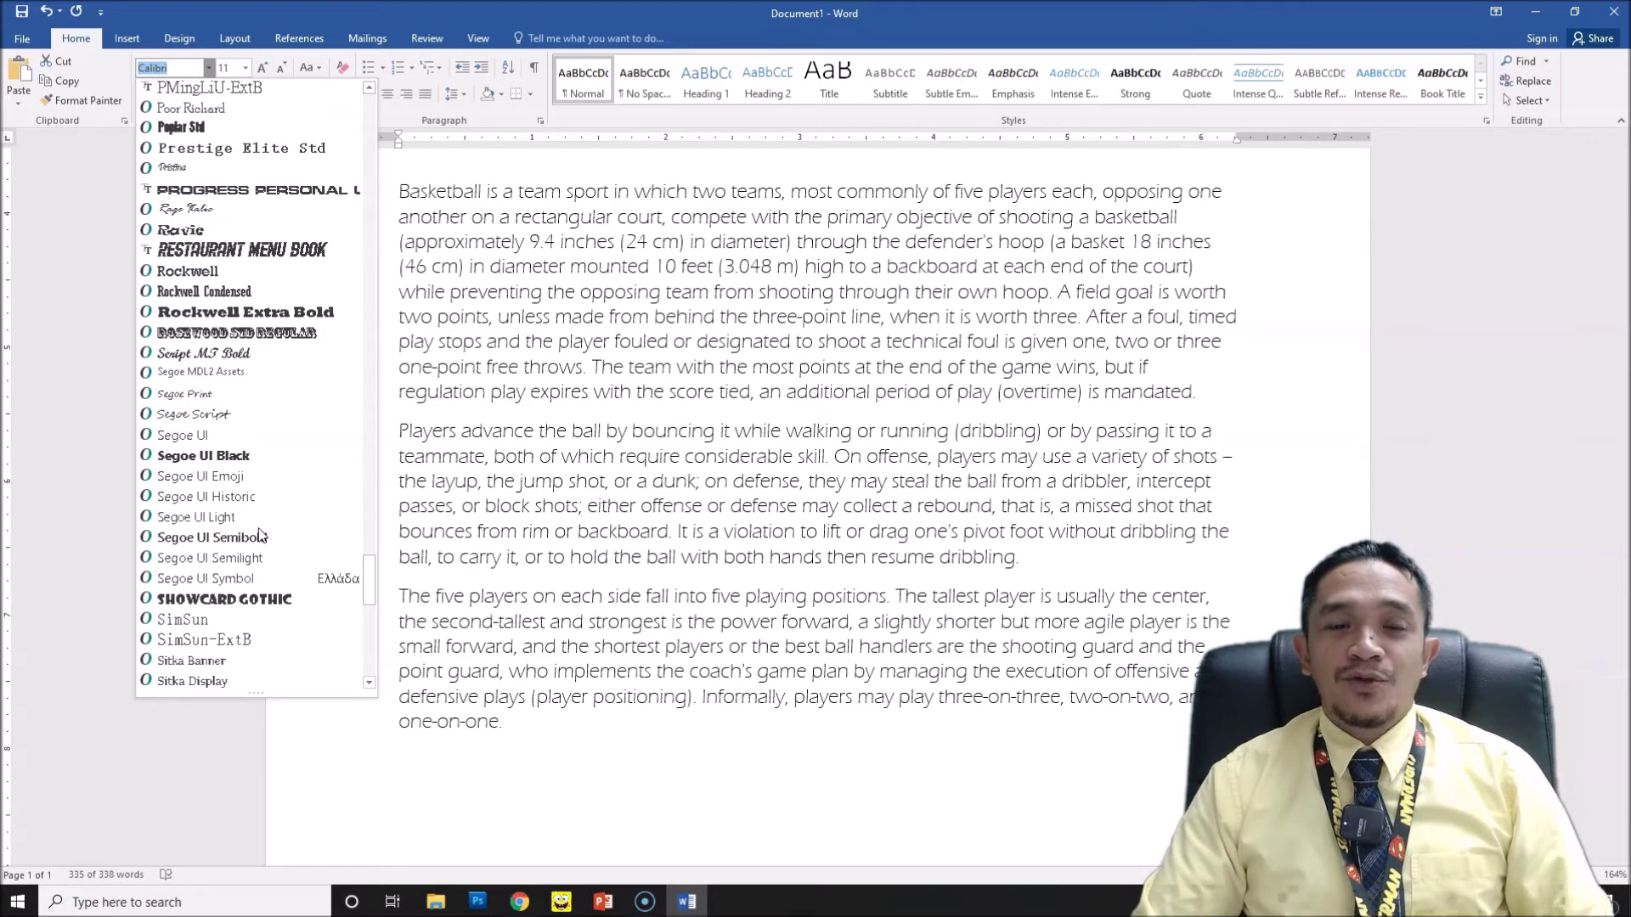
{"action": "scroll", "coordinate": [261, 535], "scroll_direction": "down", "scroll_amount": 10}
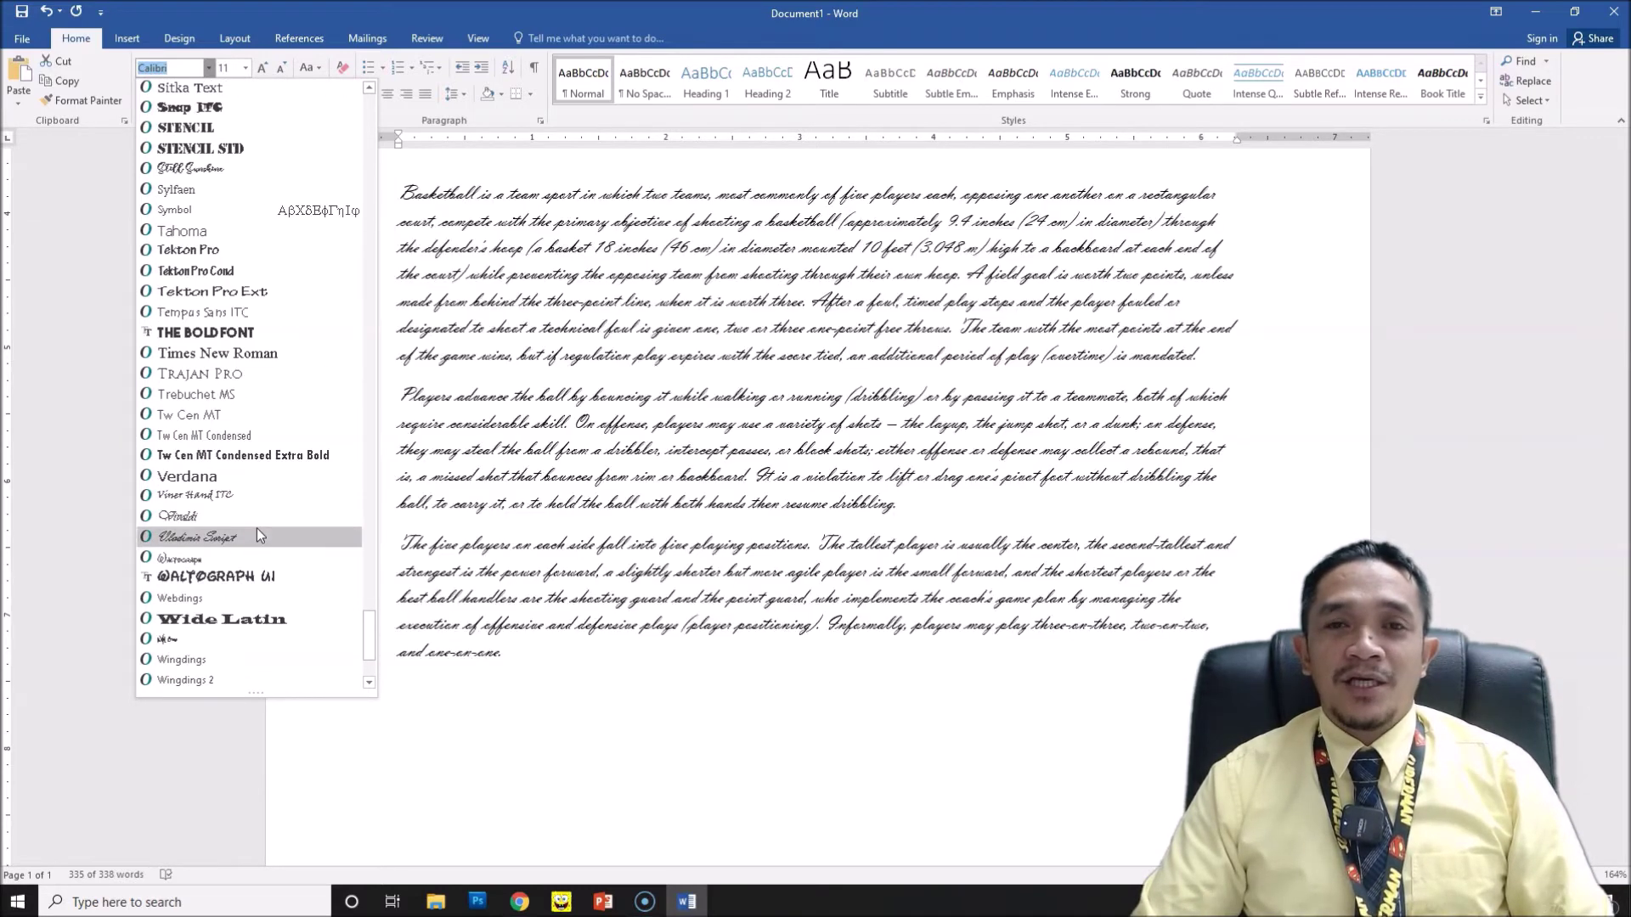
{"action": "left_click", "coordinate": [244, 353]}
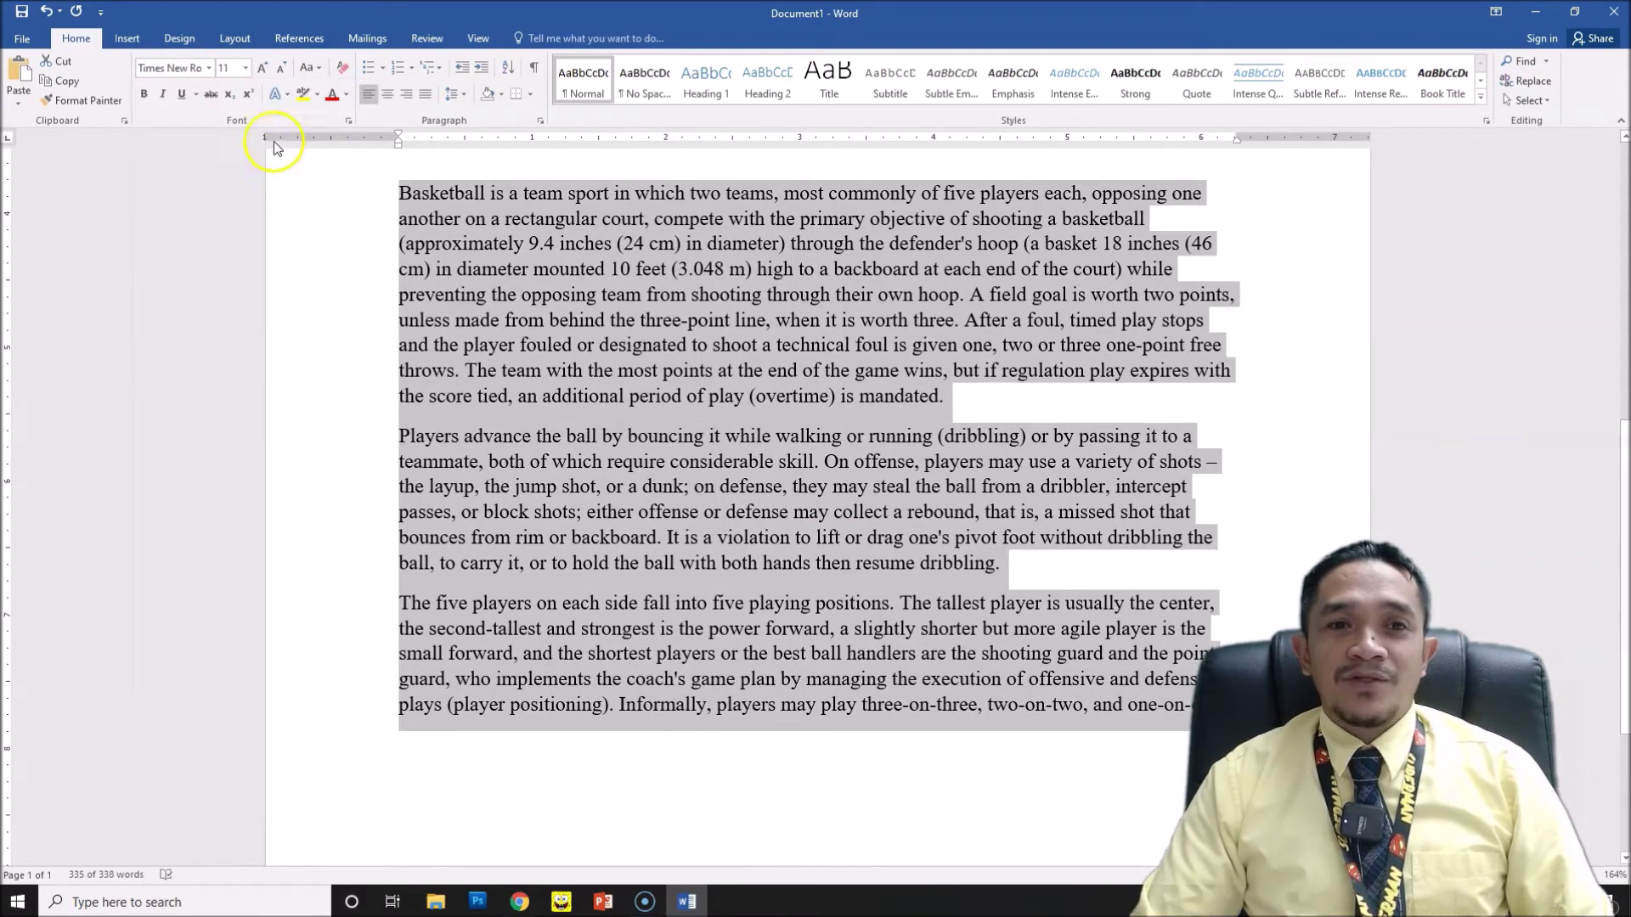
Set the font size of the three selected basketball paragraphs to 12.
{"action": "left_click", "coordinate": [245, 74]}
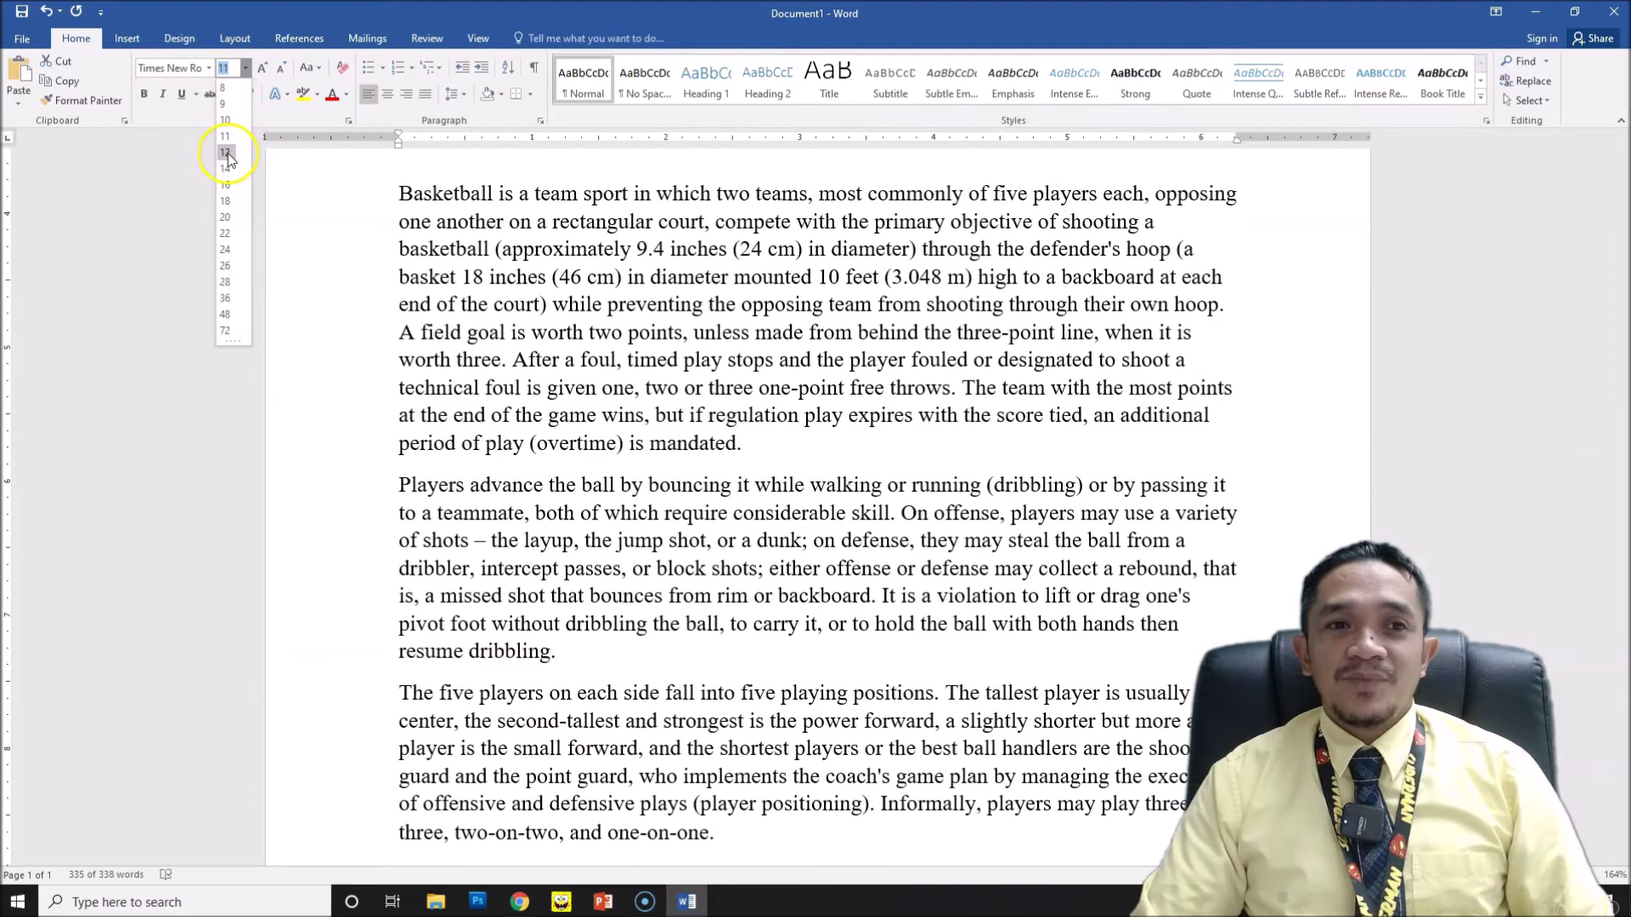
{"action": "left_click", "coordinate": [226, 153]}
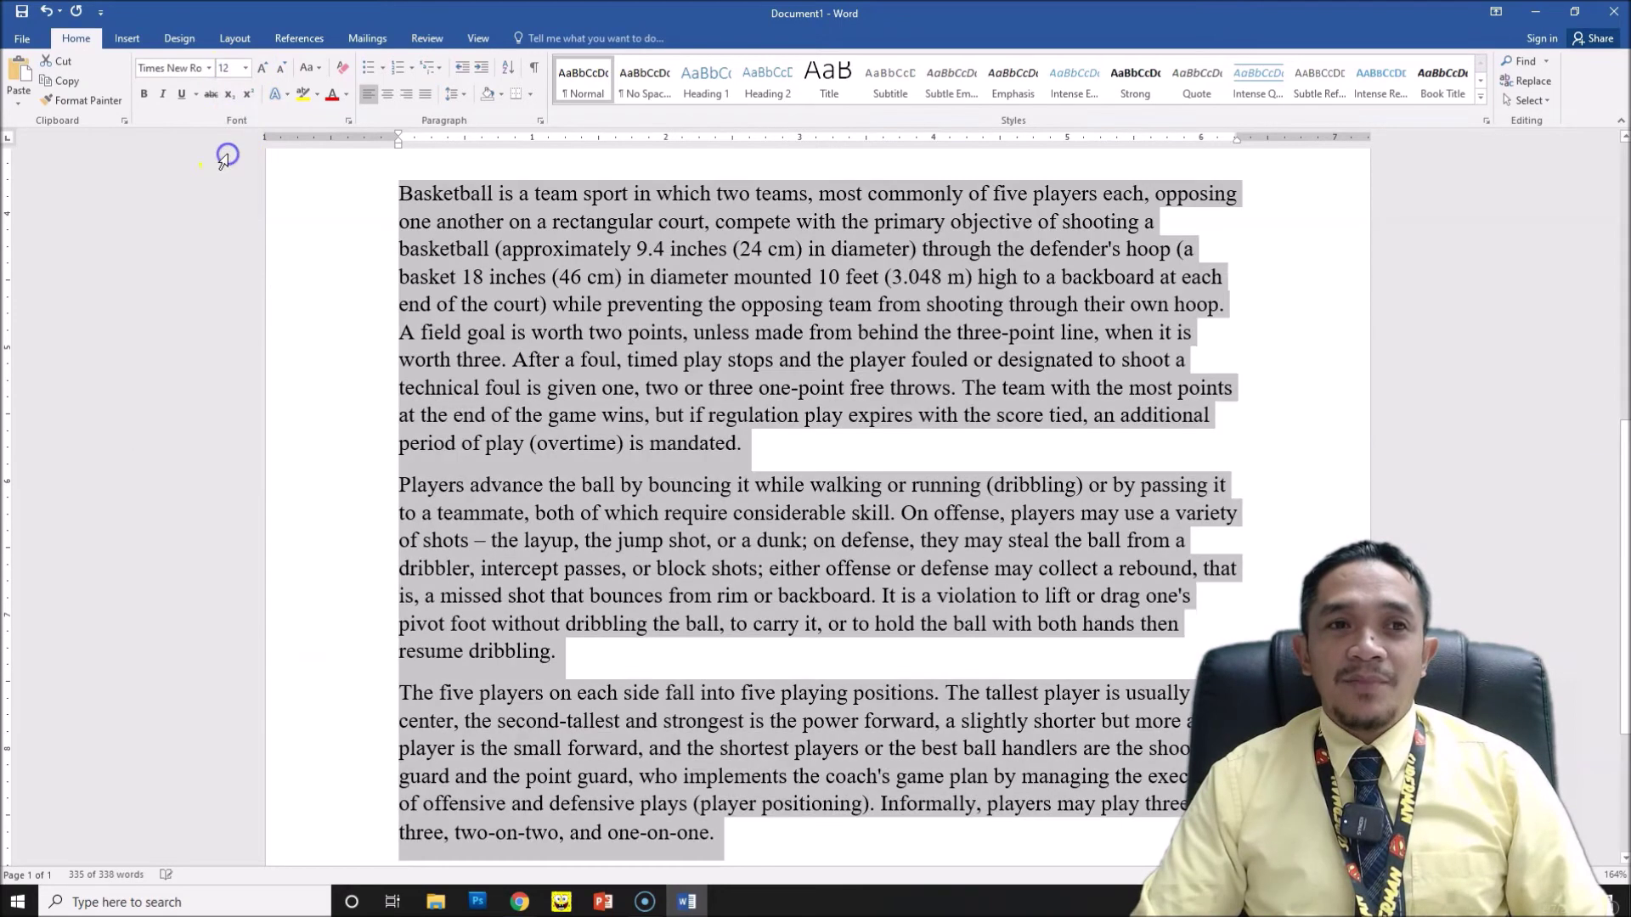
{"action": "left_click", "coordinate": [209, 70]}
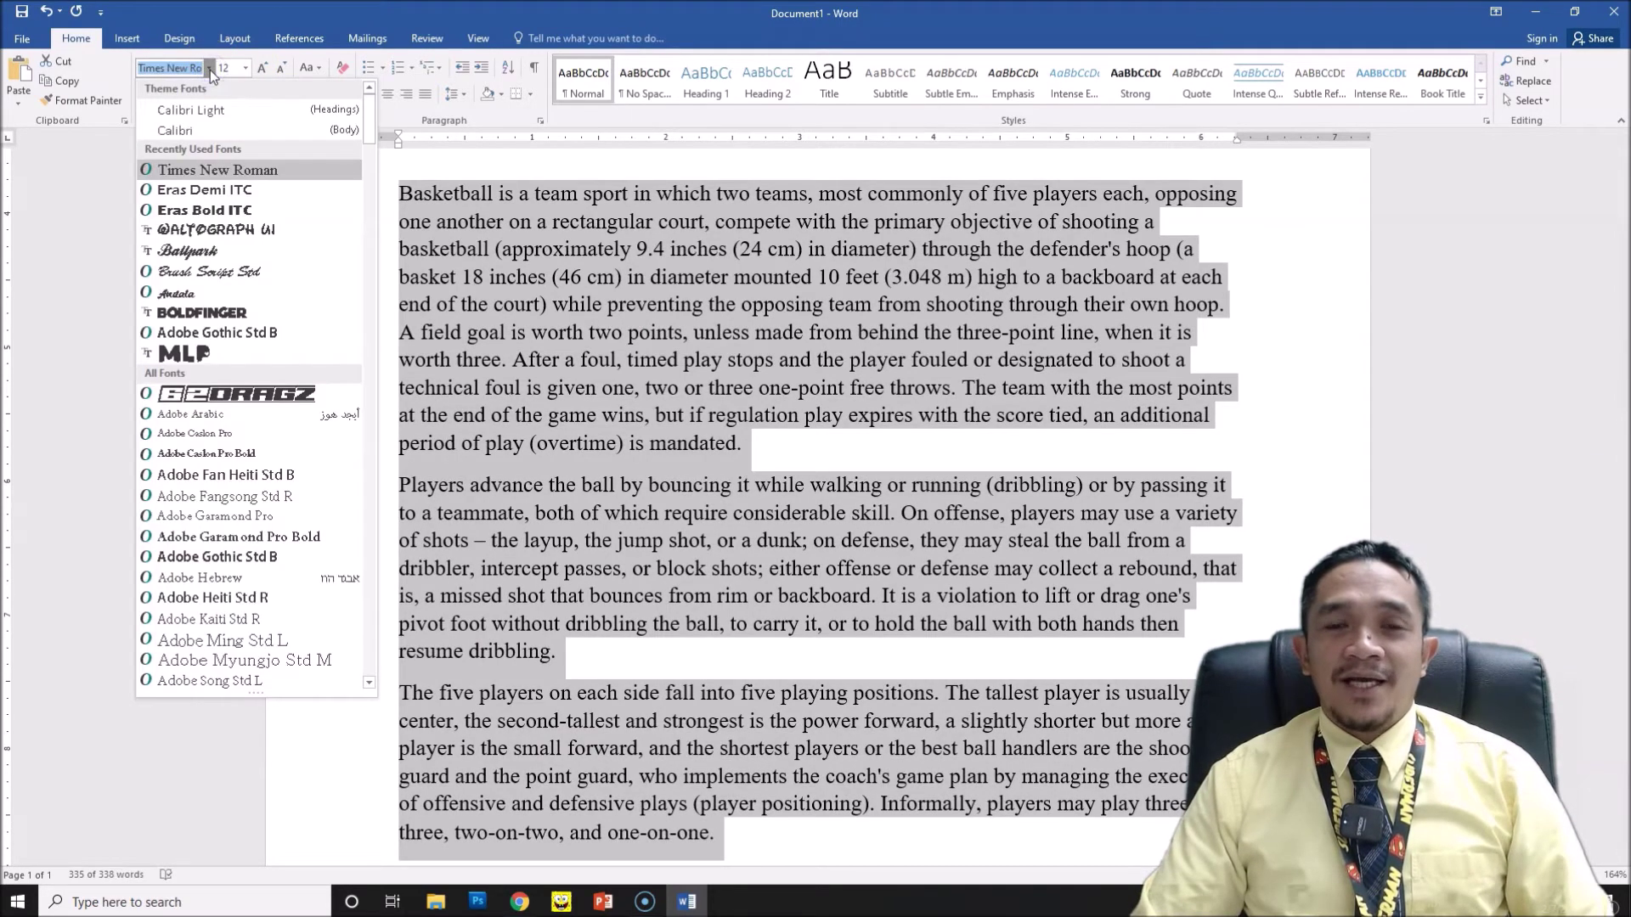
{"action": "left_click", "coordinate": [245, 74]}
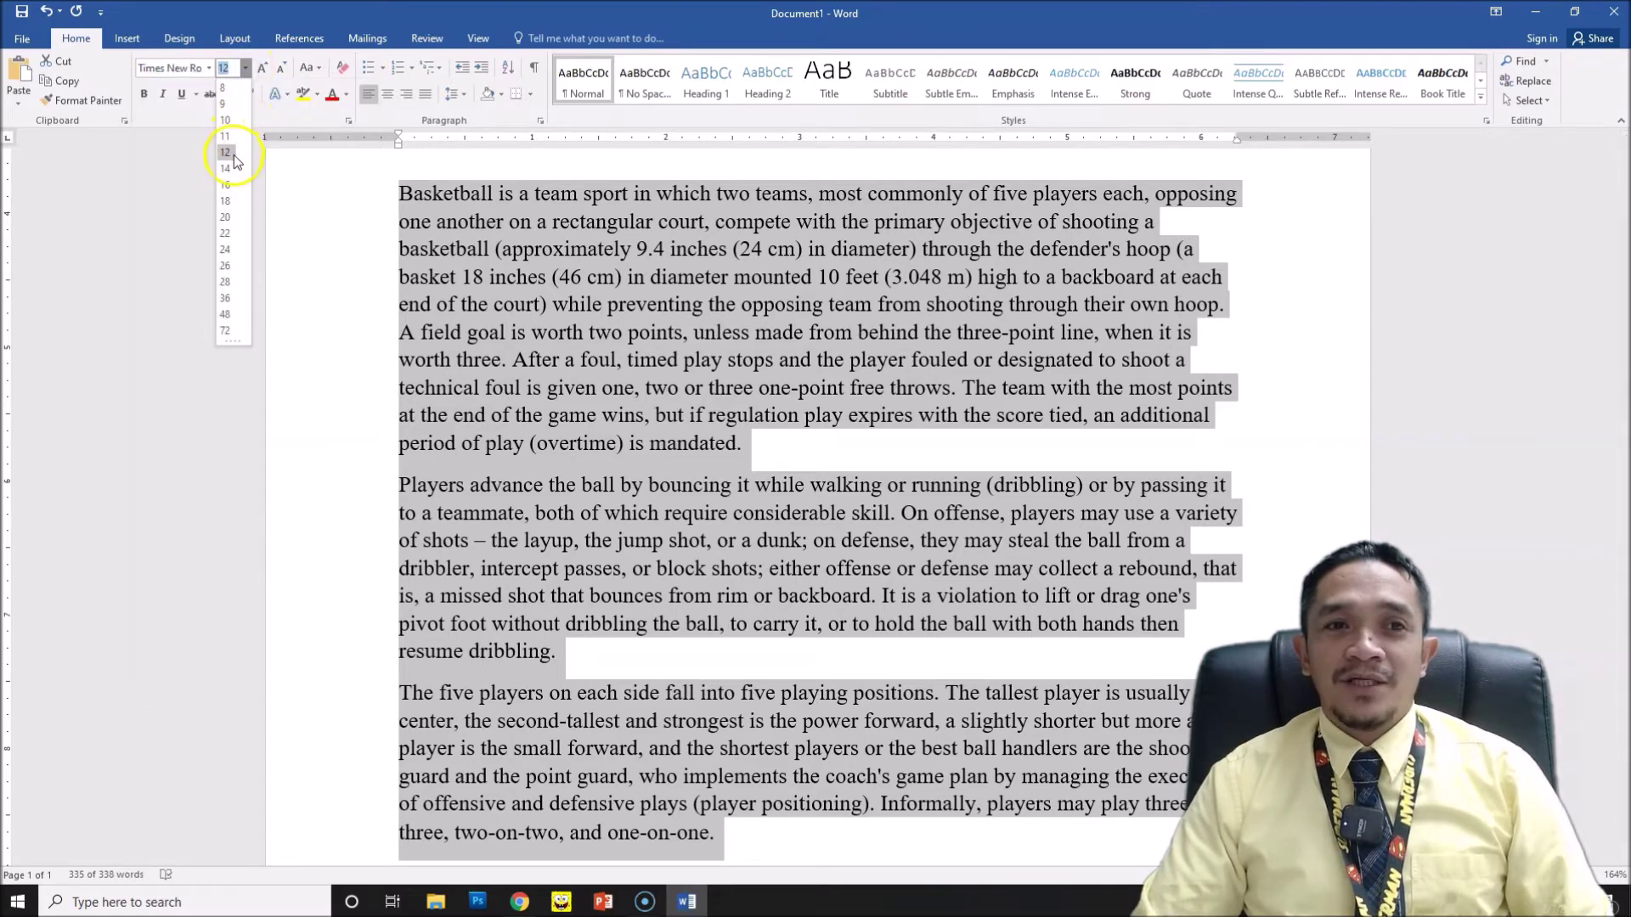
{"action": "left_click", "coordinate": [344, 365]}
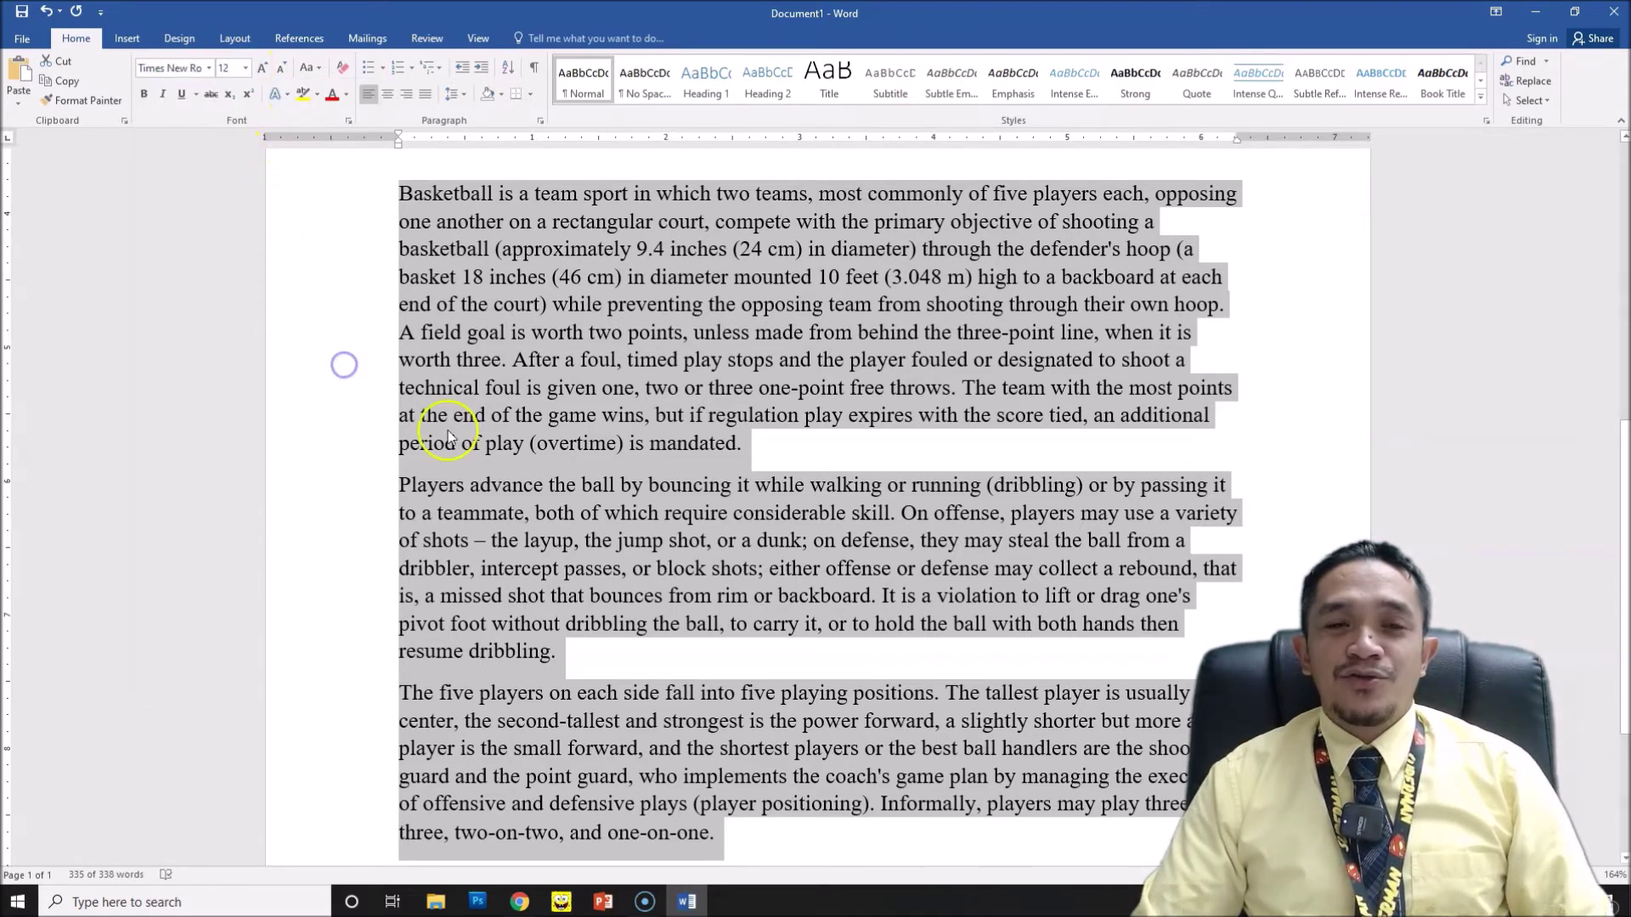
Deselect the text and review the page layout with the title, photo and three paragraphs as a whole.
{"action": "scroll", "coordinate": [510, 455], "scroll_direction": "up", "scroll_amount": 3}
{"action": "scroll", "coordinate": [509, 459], "scroll_direction": "down", "scroll_amount": 2}
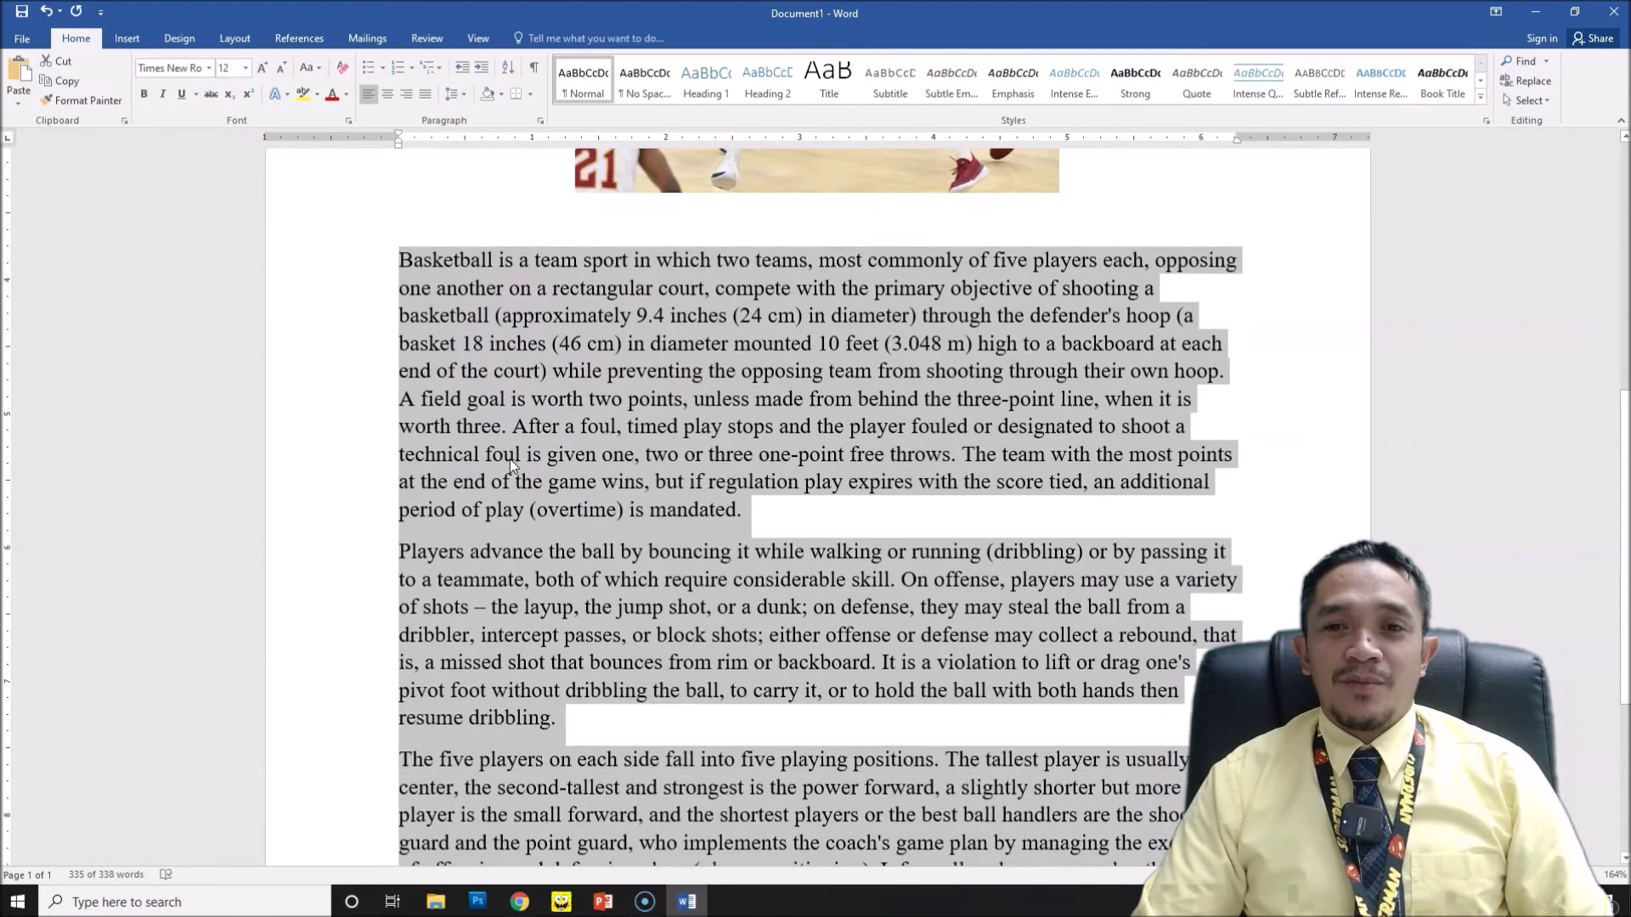
{"action": "scroll", "coordinate": [510, 458], "scroll_direction": "down", "scroll_amount": 3}
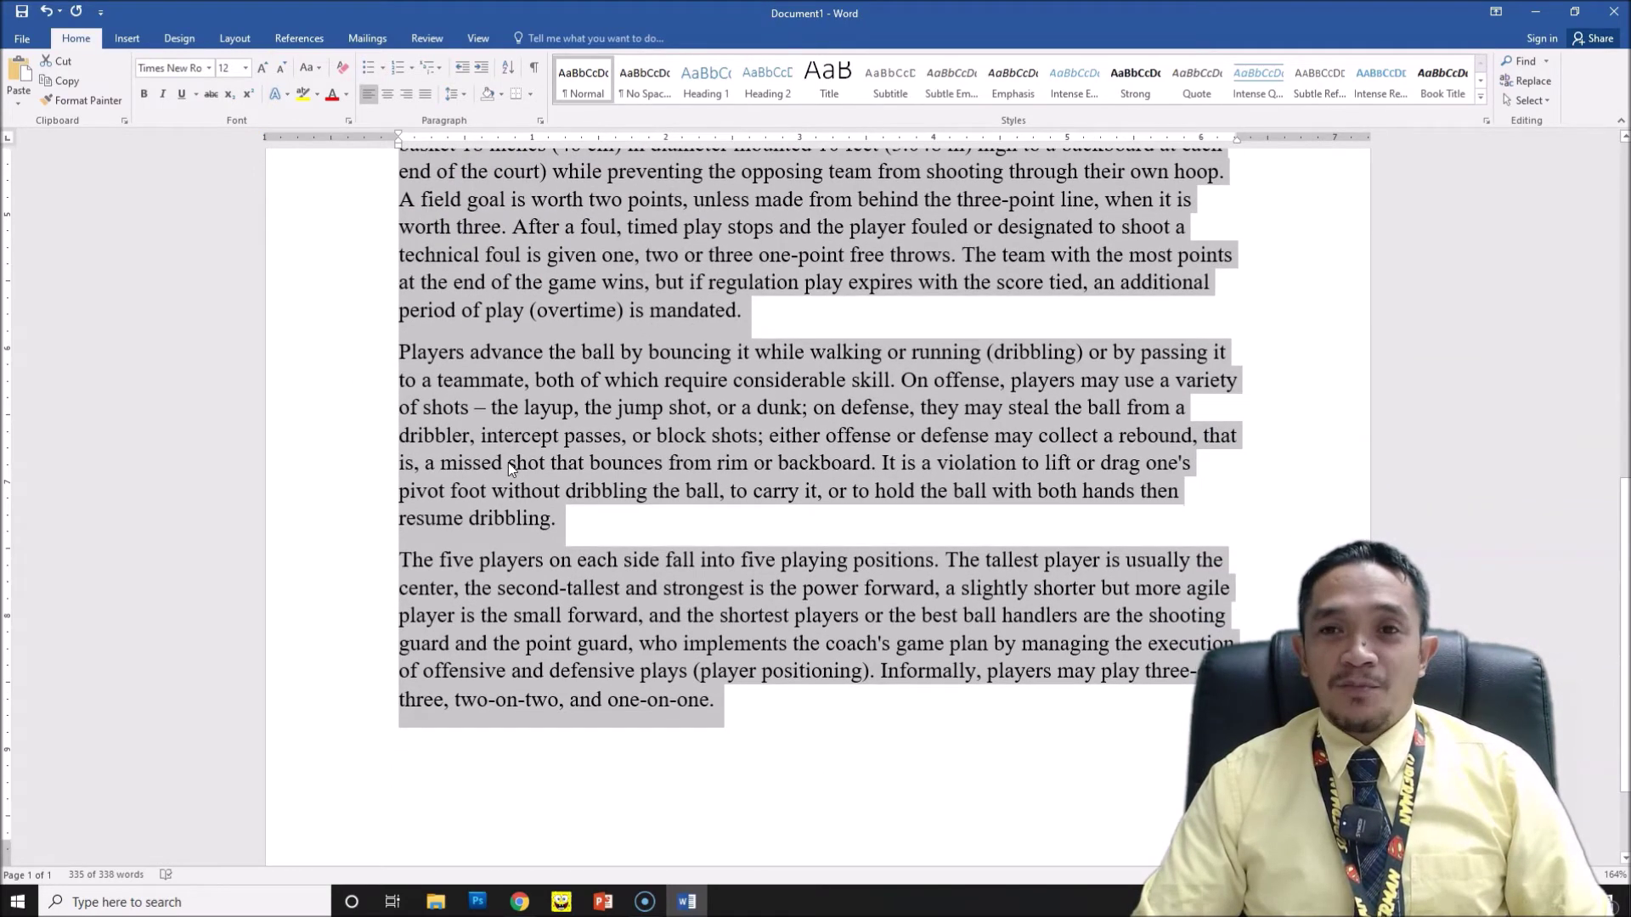
{"action": "scroll", "coordinate": [507, 469], "scroll_direction": "up", "scroll_amount": 1}
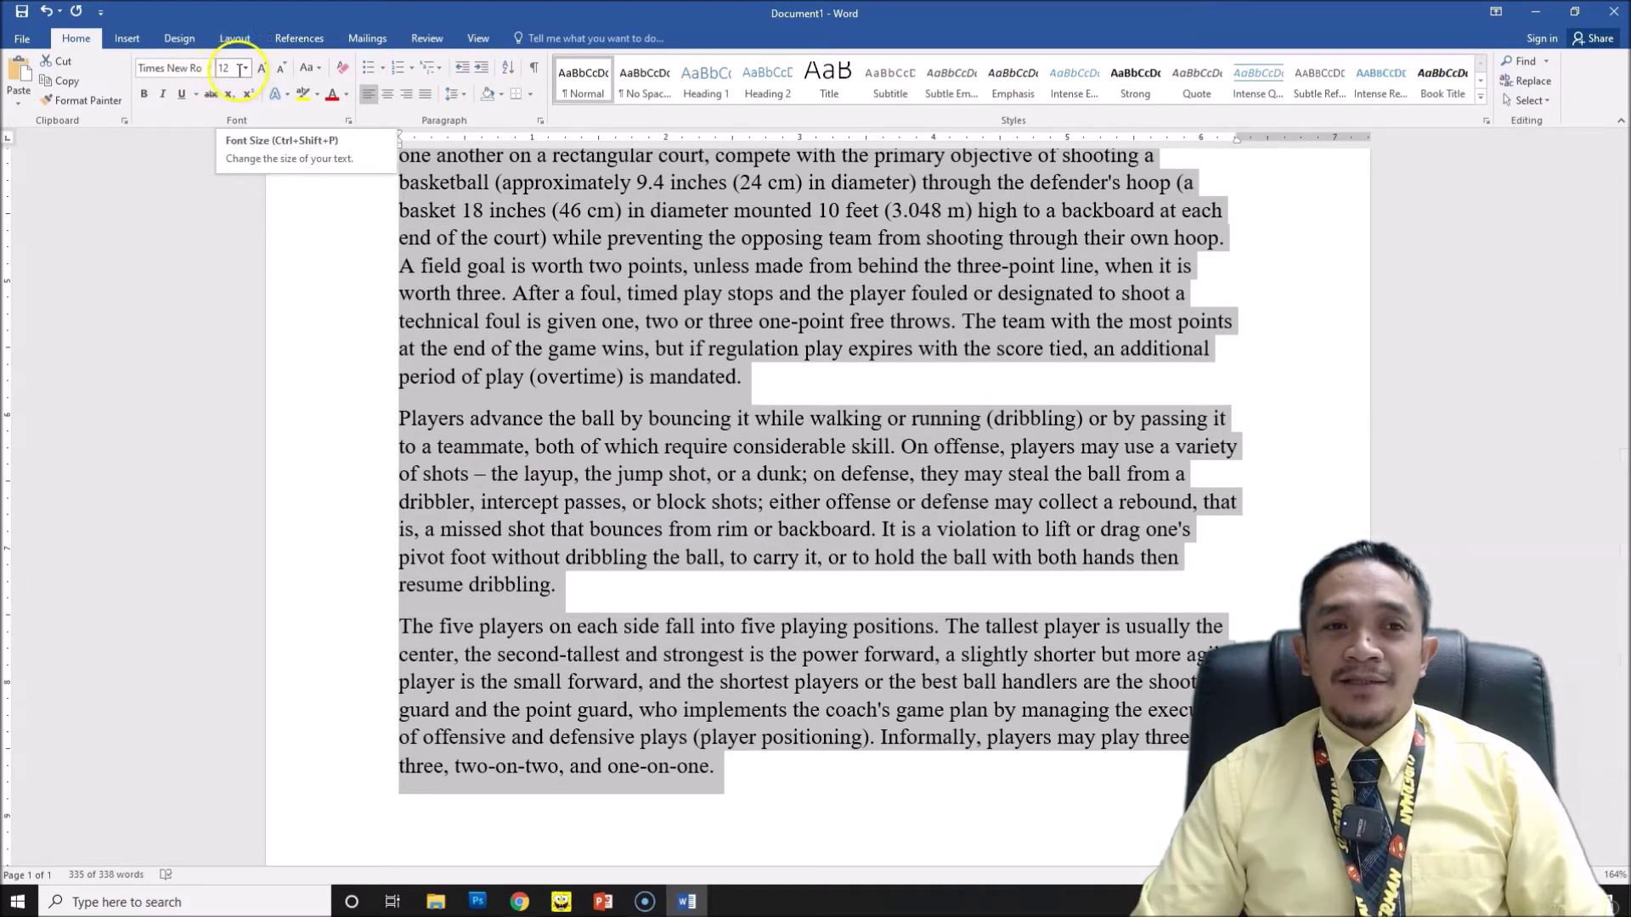
{"action": "left_click", "coordinate": [843, 811]}
{"action": "scroll", "coordinate": [843, 807], "scroll_direction": "up", "scroll_amount": 4}
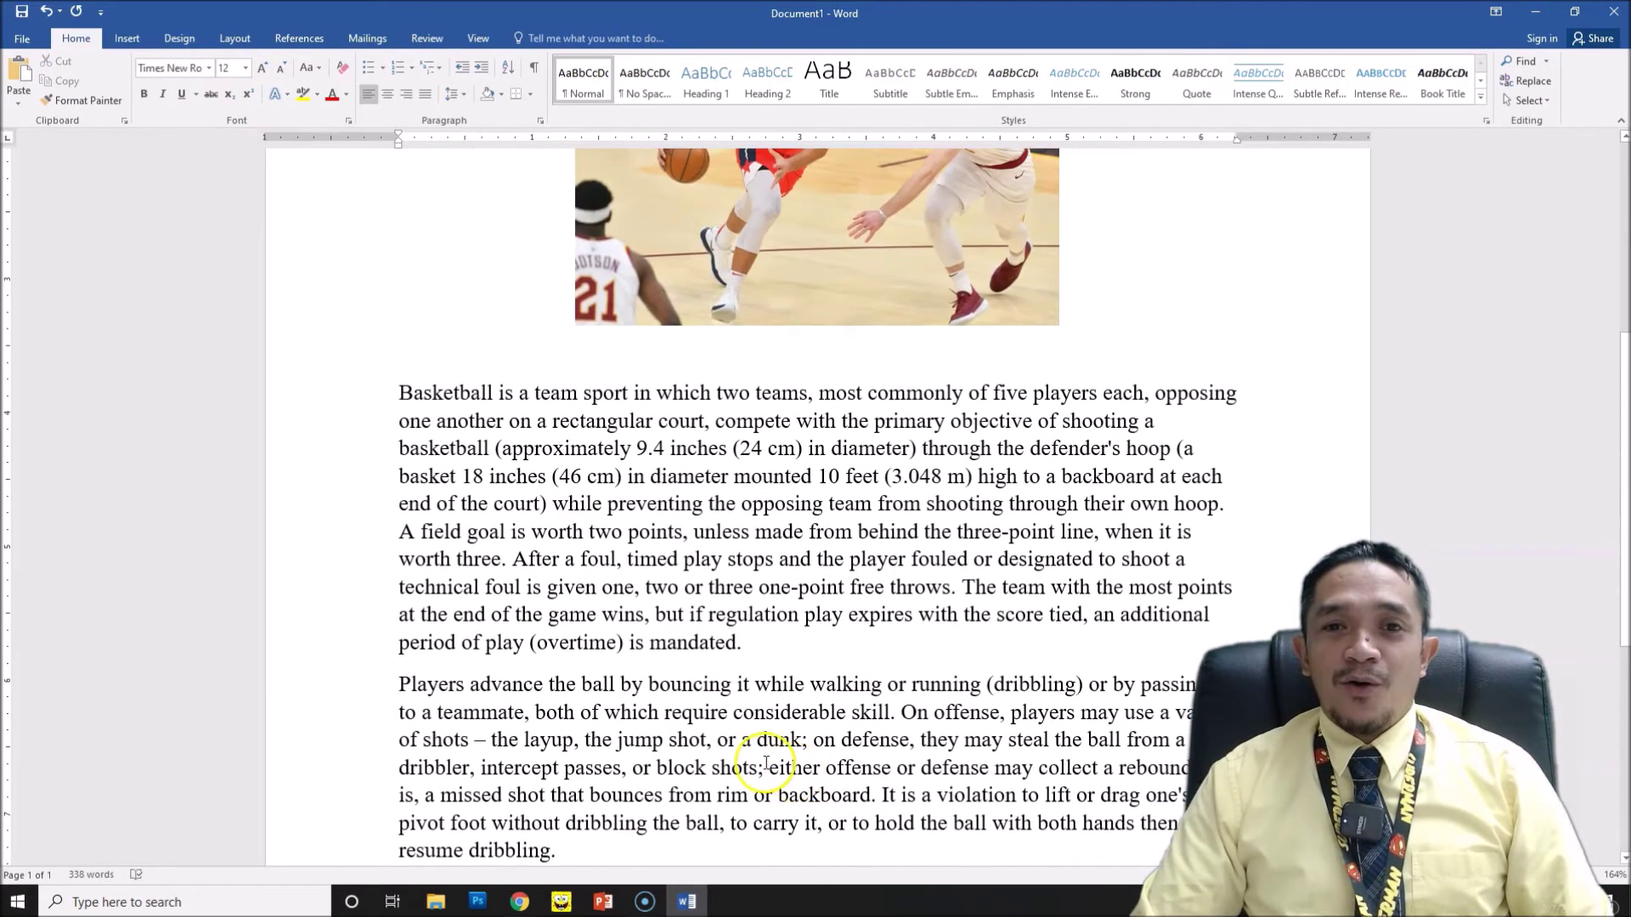
{"action": "scroll", "coordinate": [1503, 94], "scroll_direction": "down", "scroll_amount": 9}
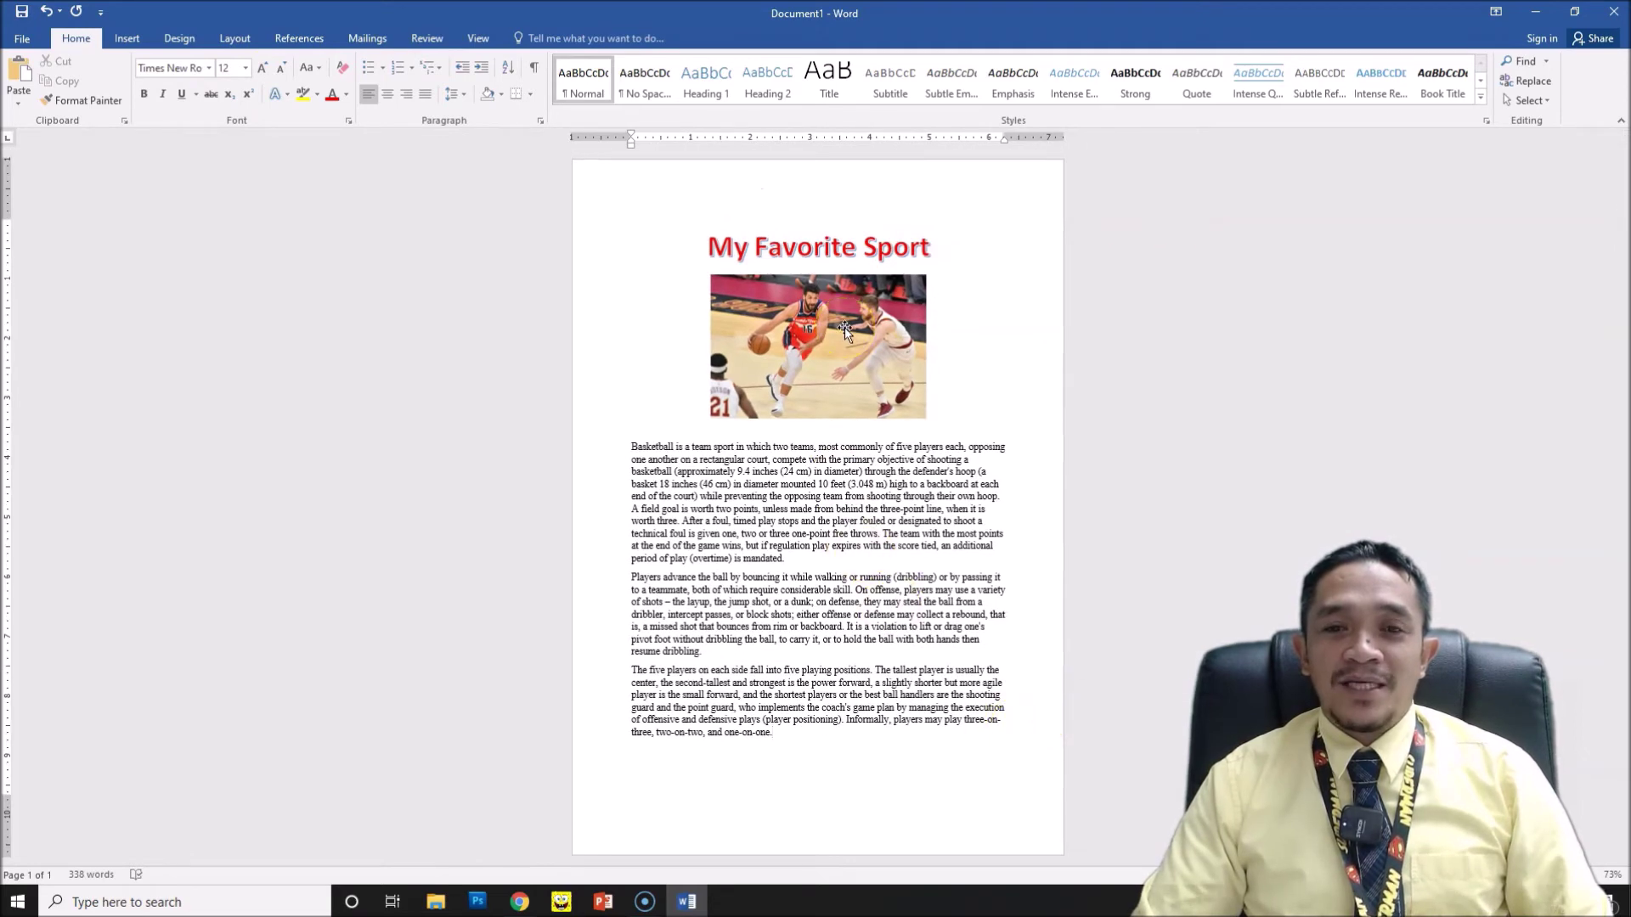
{"action": "scroll", "coordinate": [991, 579], "scroll_direction": "up", "scroll_amount": 10}
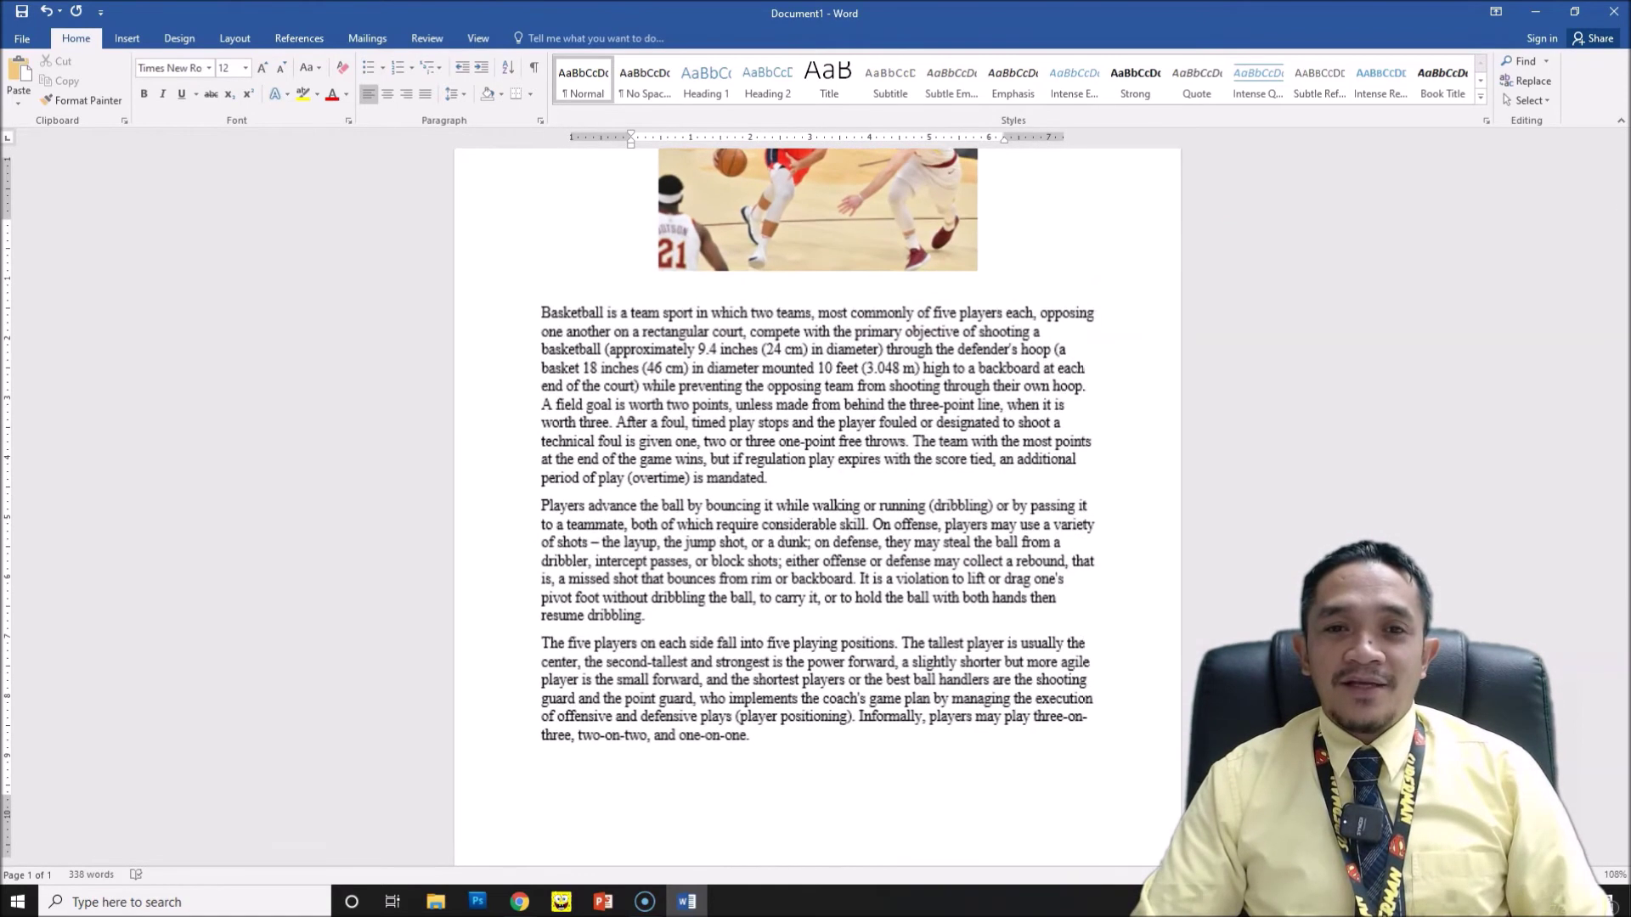
Make the word "Basketball" at the start of the first paragraph bold and underlined.
{"action": "scroll", "coordinate": [991, 578], "scroll_direction": "up", "scroll_amount": 2}
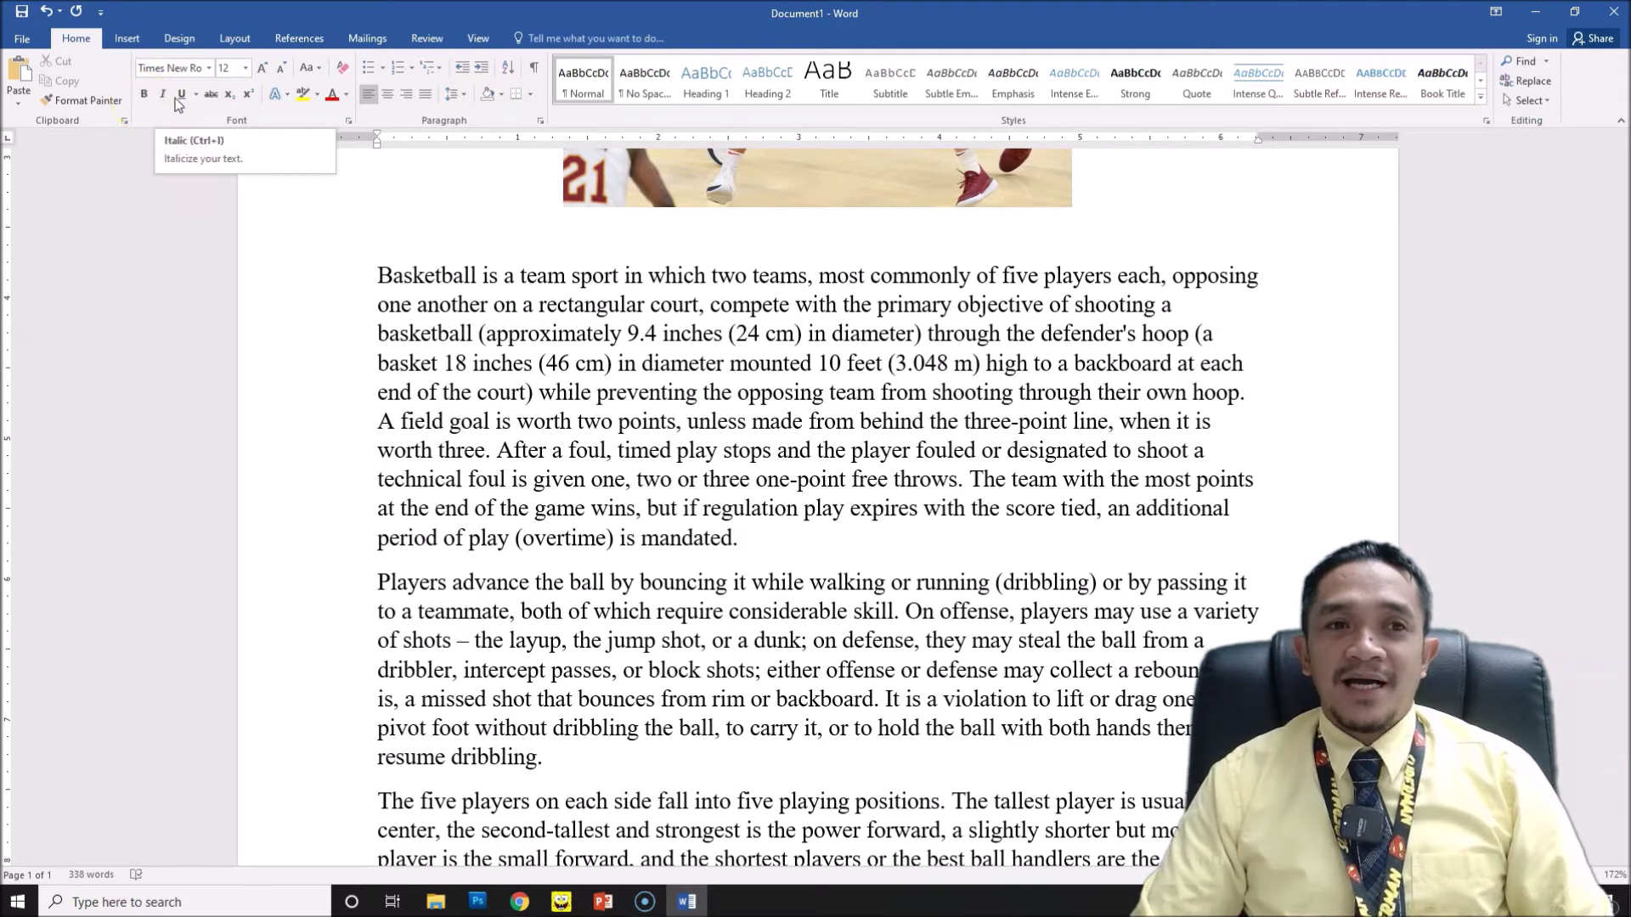
{"action": "left_click", "coordinate": [340, 103]}
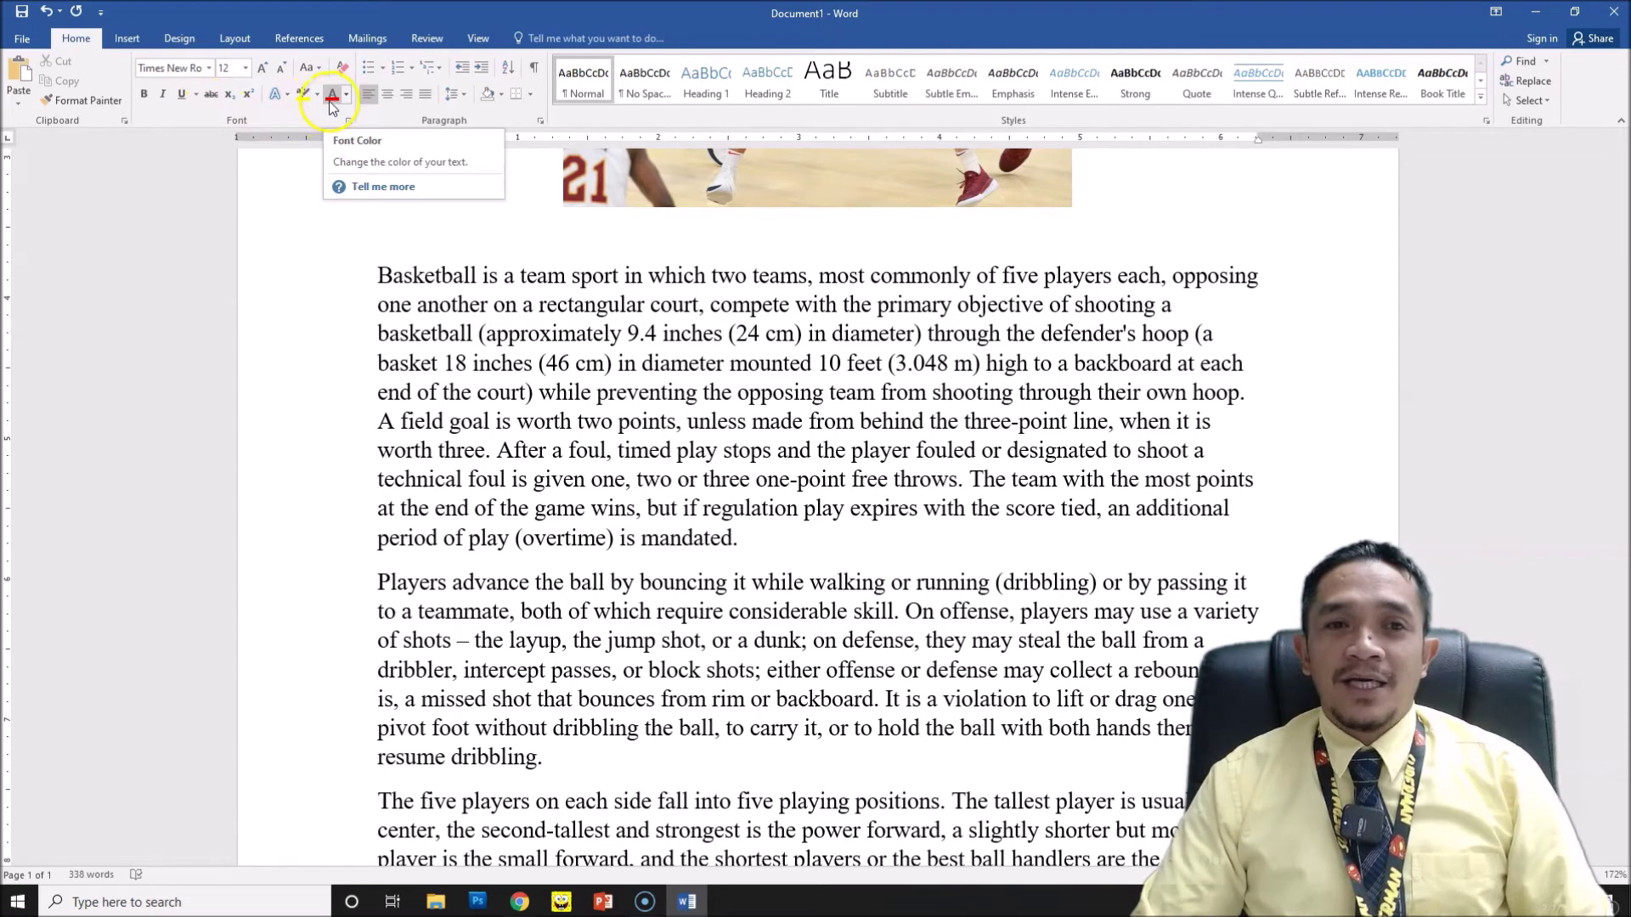
{"action": "left_click_drag", "start_coordinate": [377, 275], "coordinate": [481, 274]}
{"action": "left_click", "coordinate": [144, 95]}
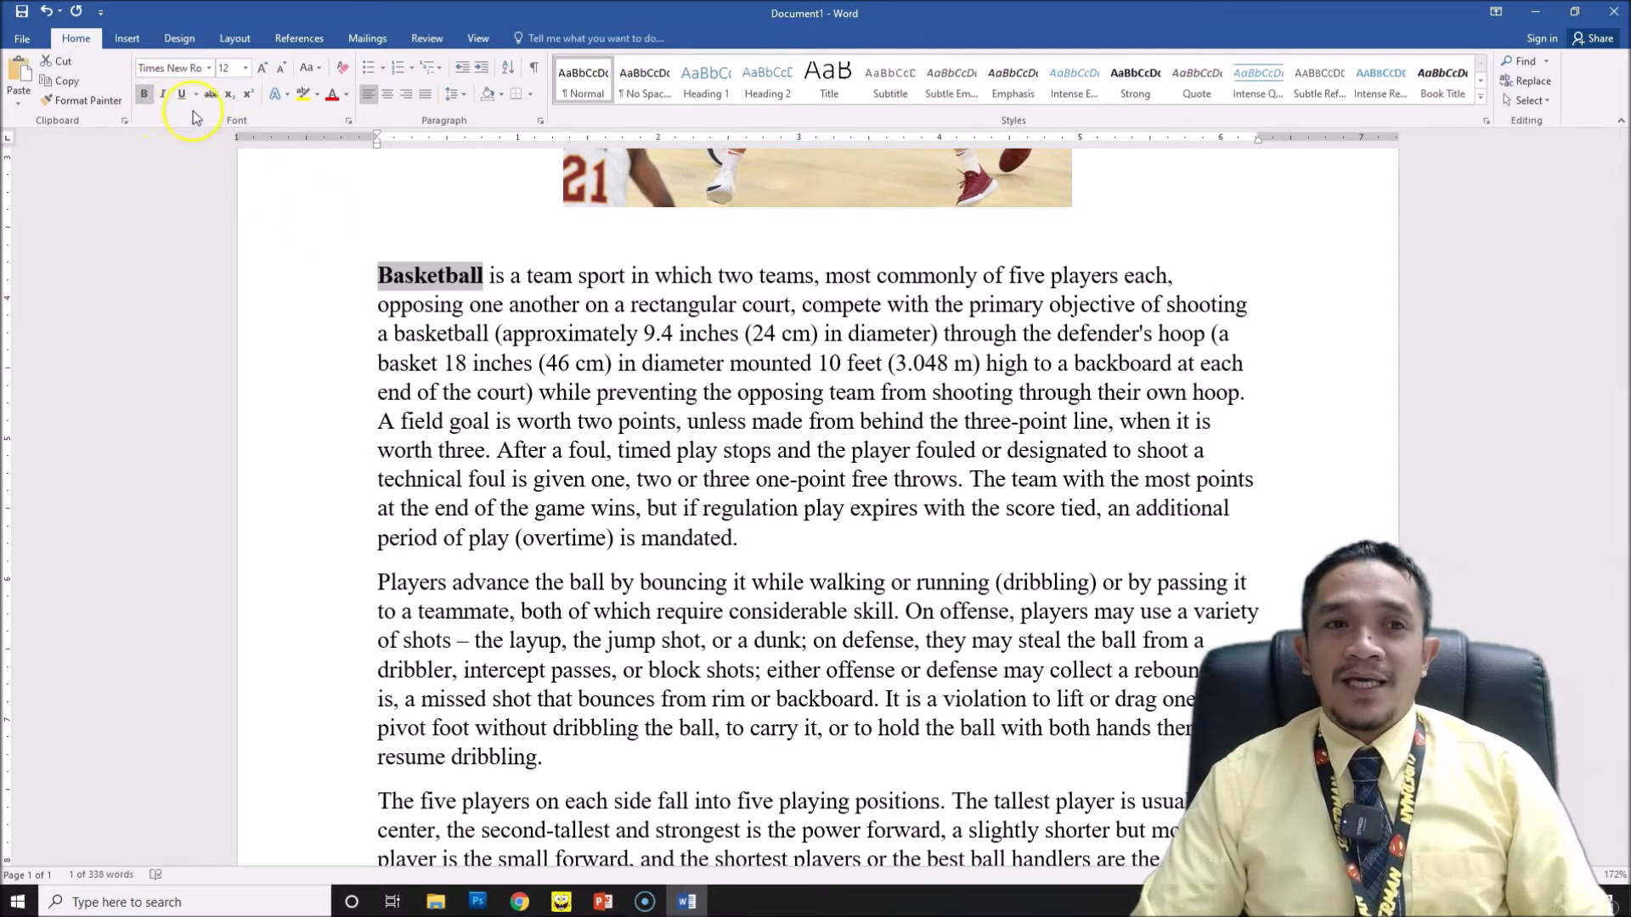
{"action": "left_click", "coordinate": [181, 95]}
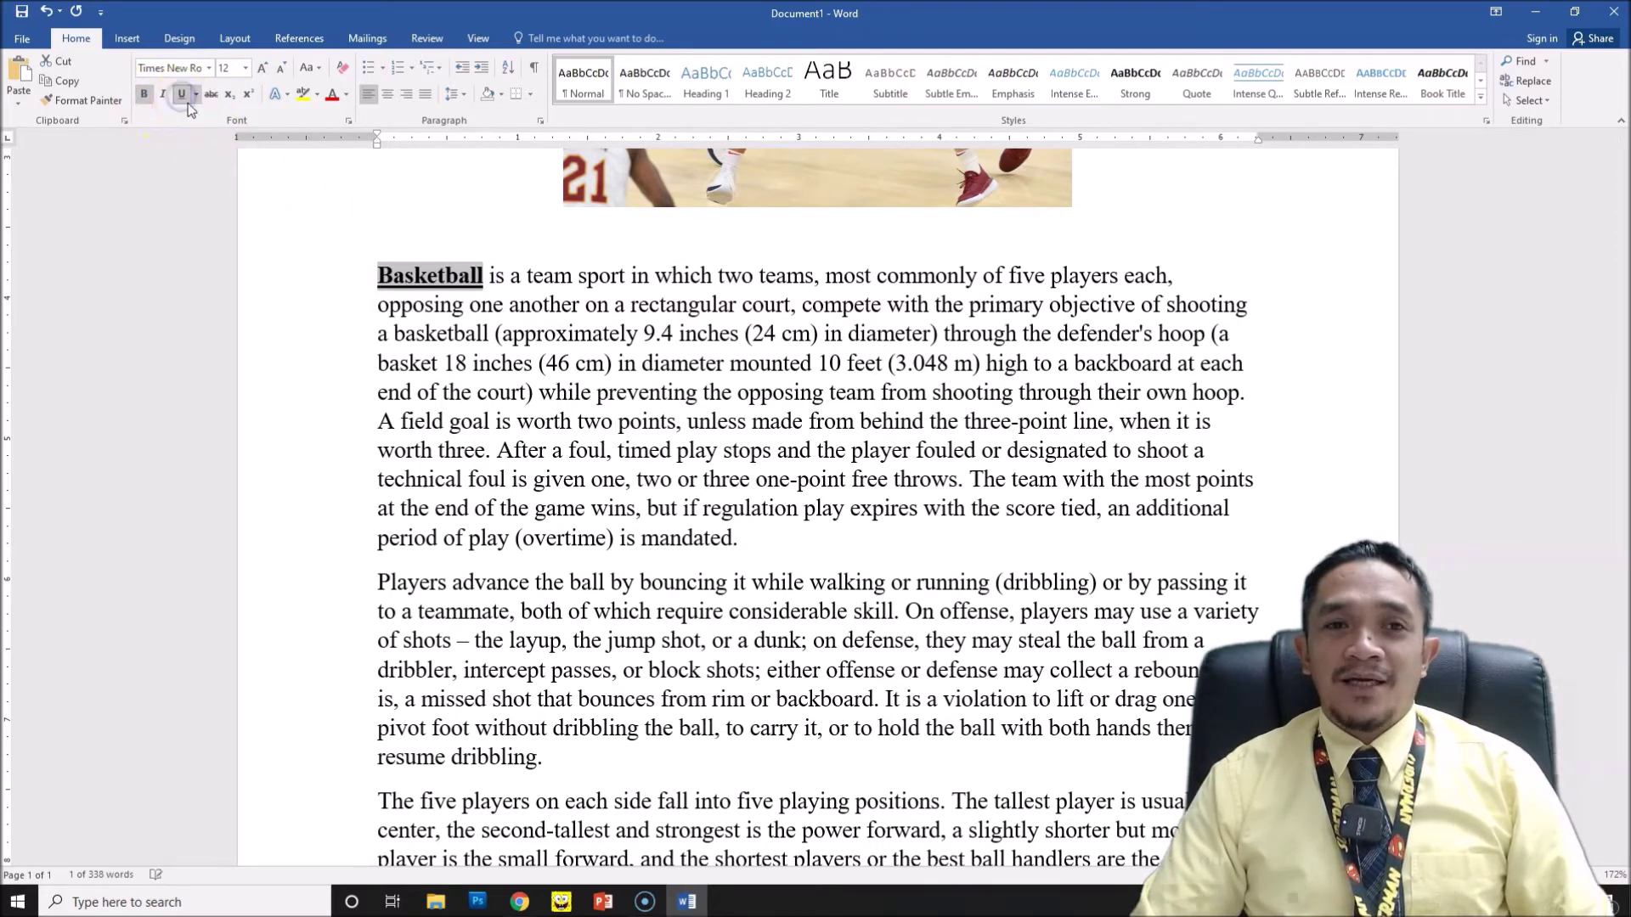
{"action": "left_click", "coordinate": [290, 365]}
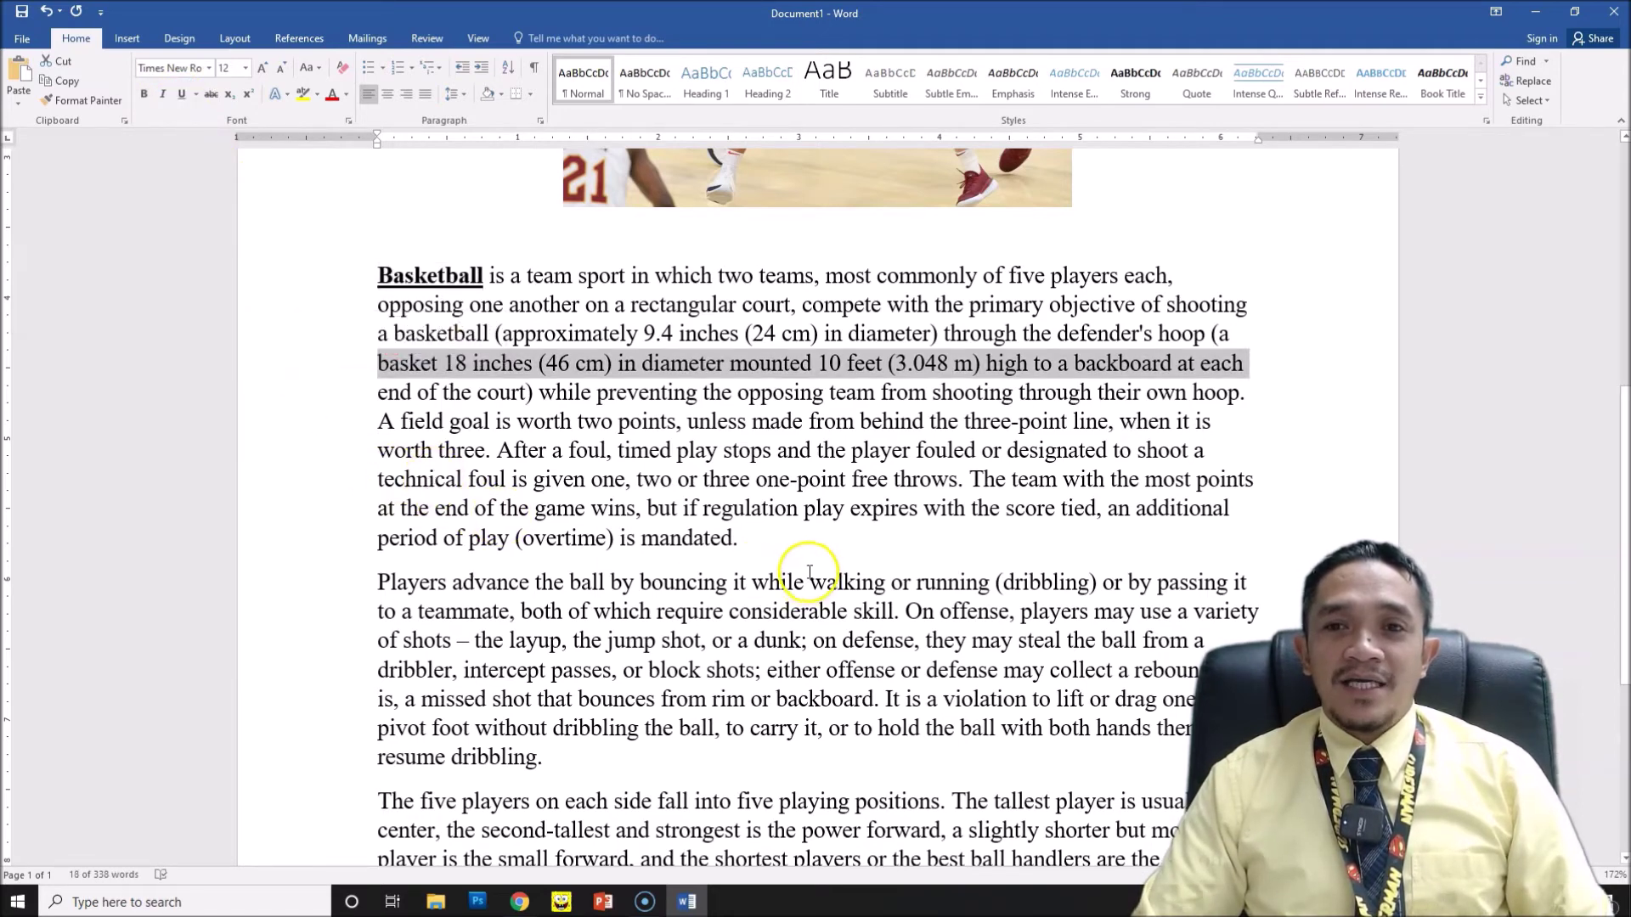
Italicize the words "five players" at the beginning of the third paragraph.
{"action": "scroll", "coordinate": [810, 571], "scroll_direction": "down", "scroll_amount": 3}
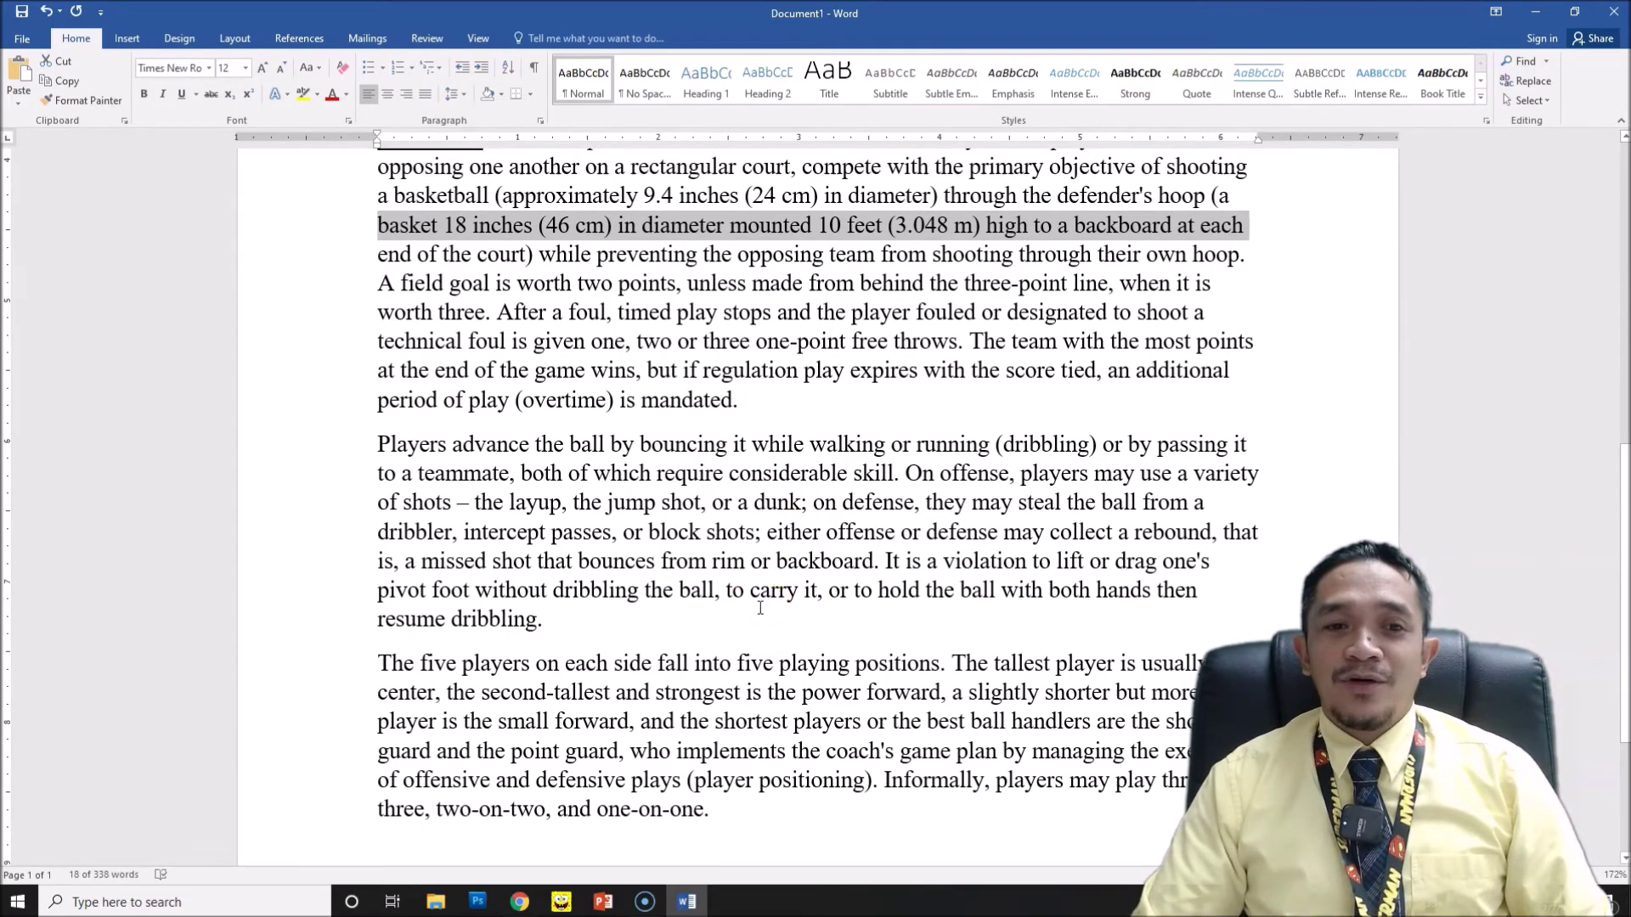
{"action": "scroll", "coordinate": [760, 607], "scroll_direction": "down", "scroll_amount": 3}
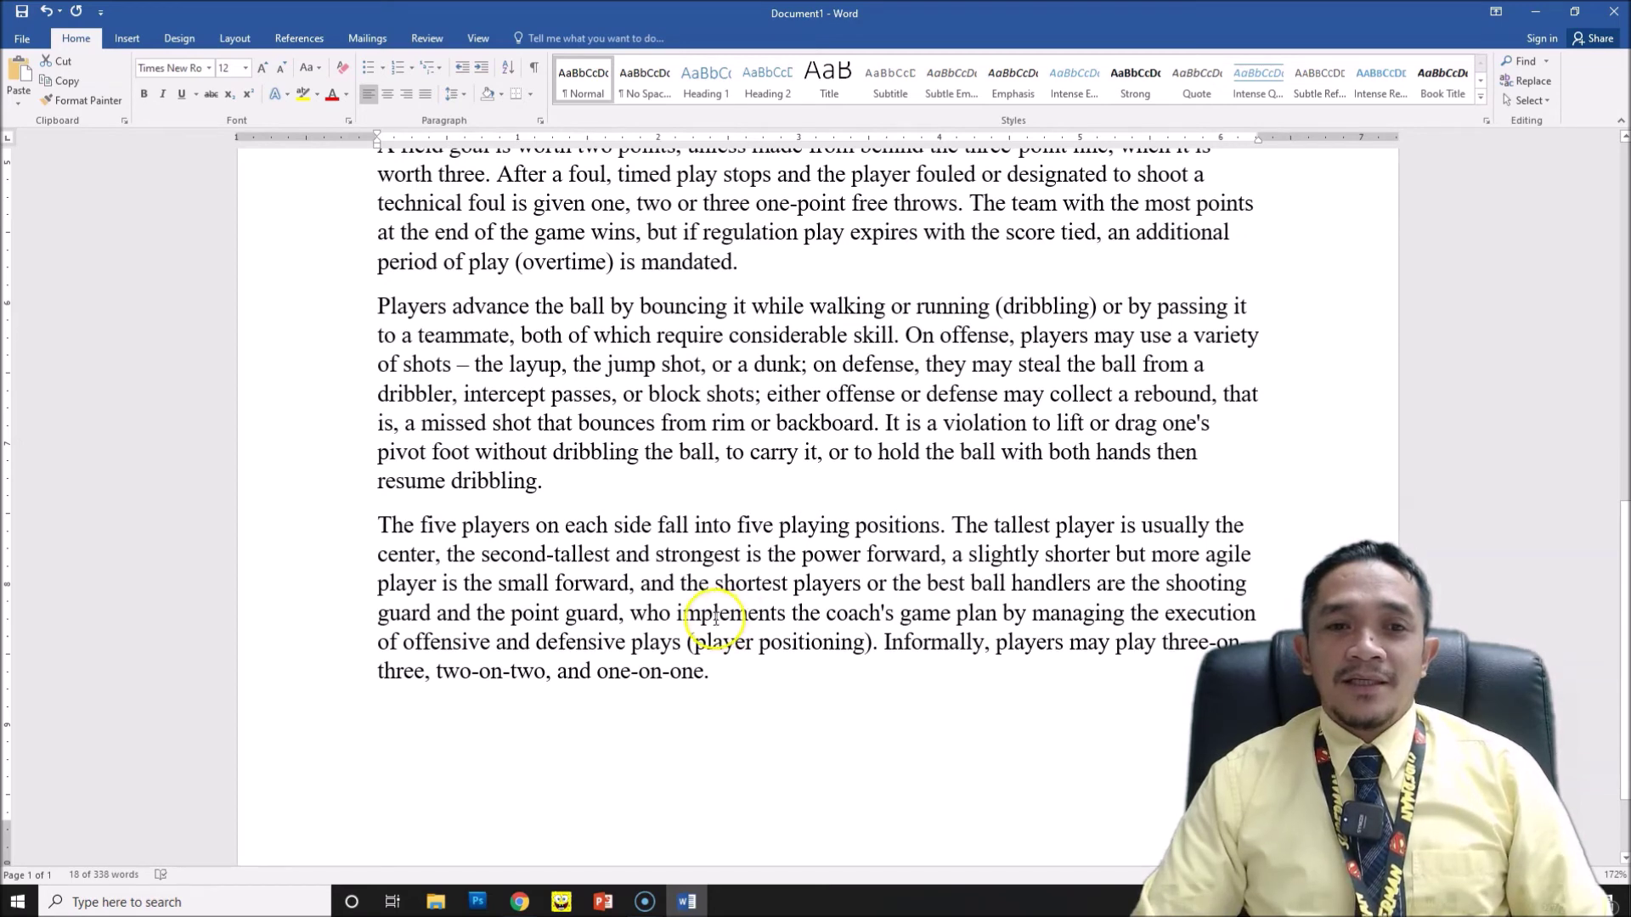
{"action": "scroll", "coordinate": [688, 607], "scroll_direction": "up", "scroll_amount": 2}
{"action": "left_click_drag", "start_coordinate": [422, 594], "coordinate": [519, 592]}
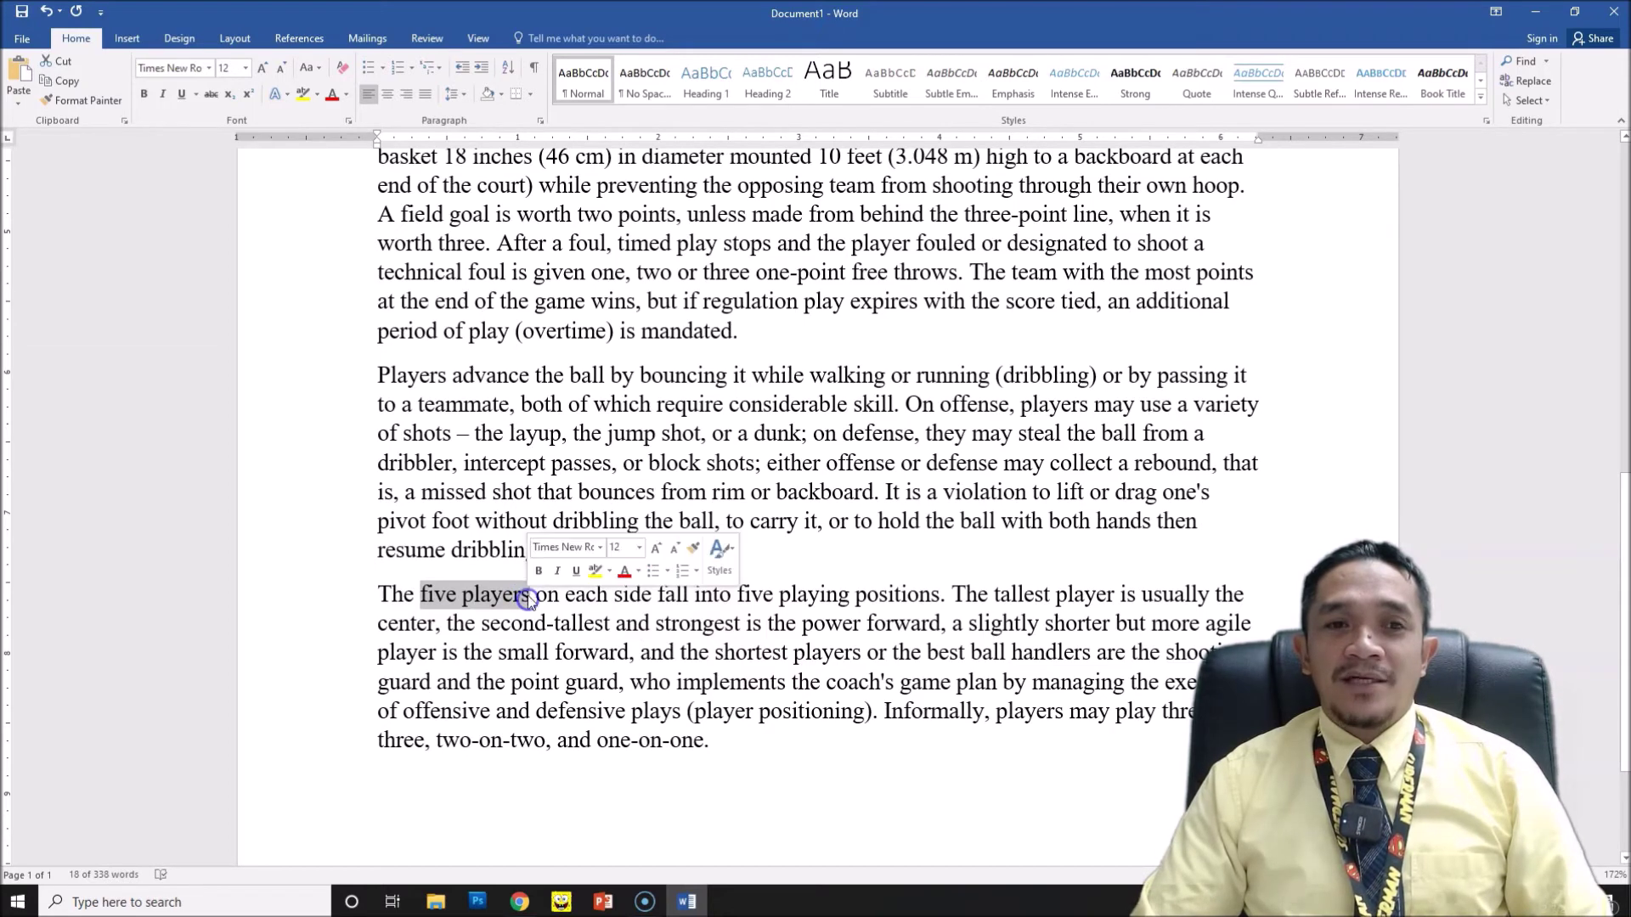
{"action": "left_click", "coordinate": [162, 94]}
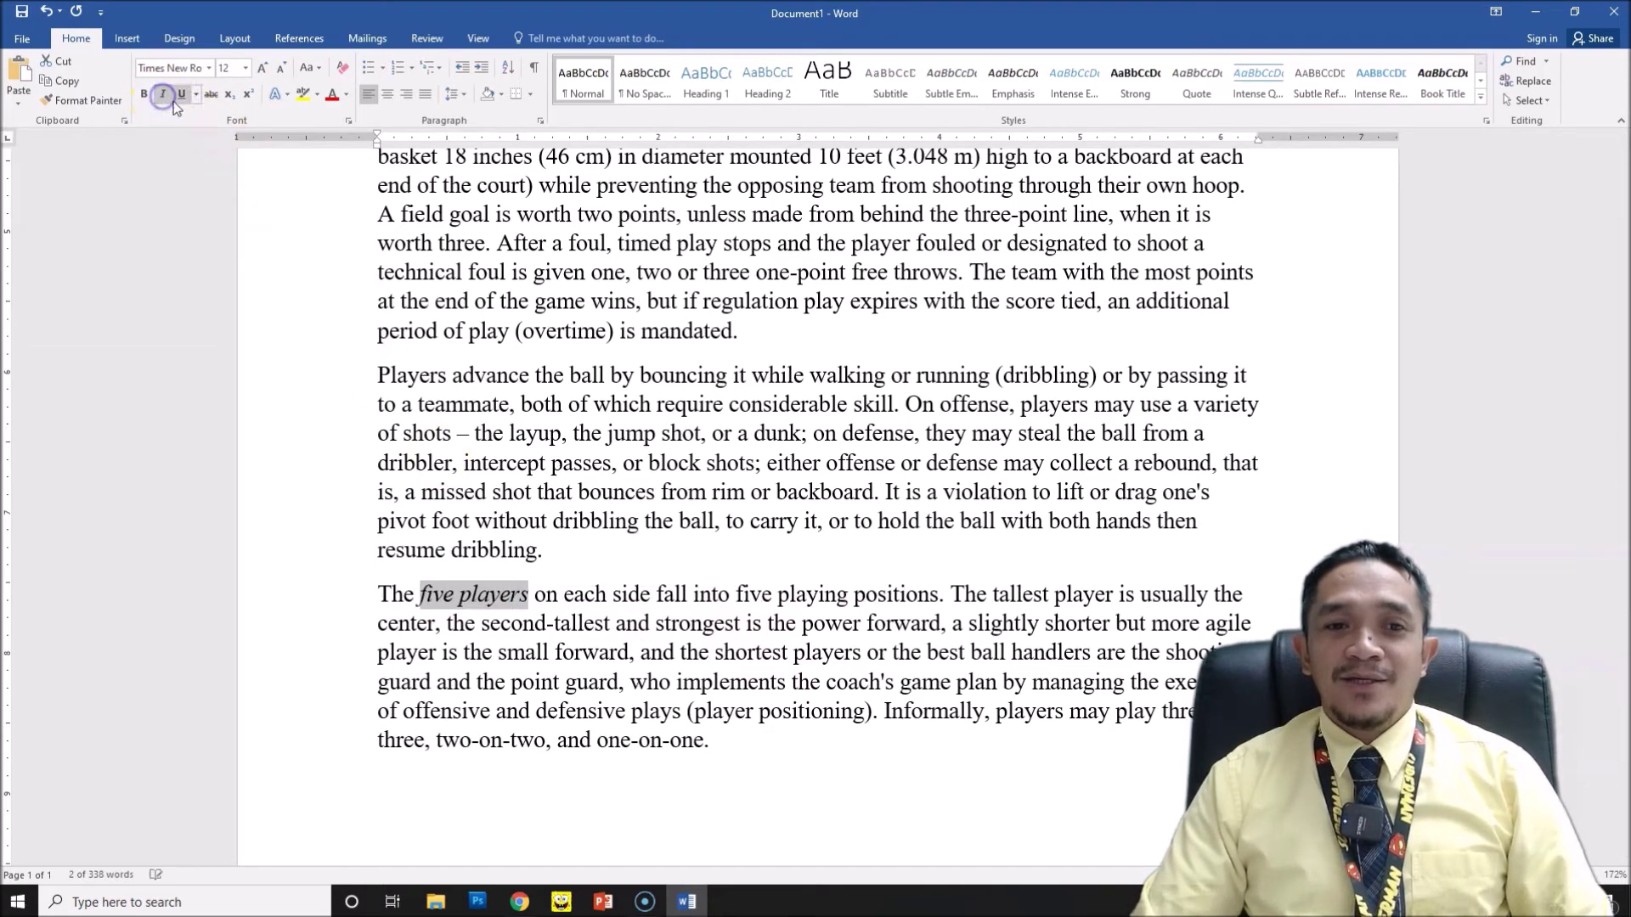
{"action": "left_click", "coordinate": [297, 493]}
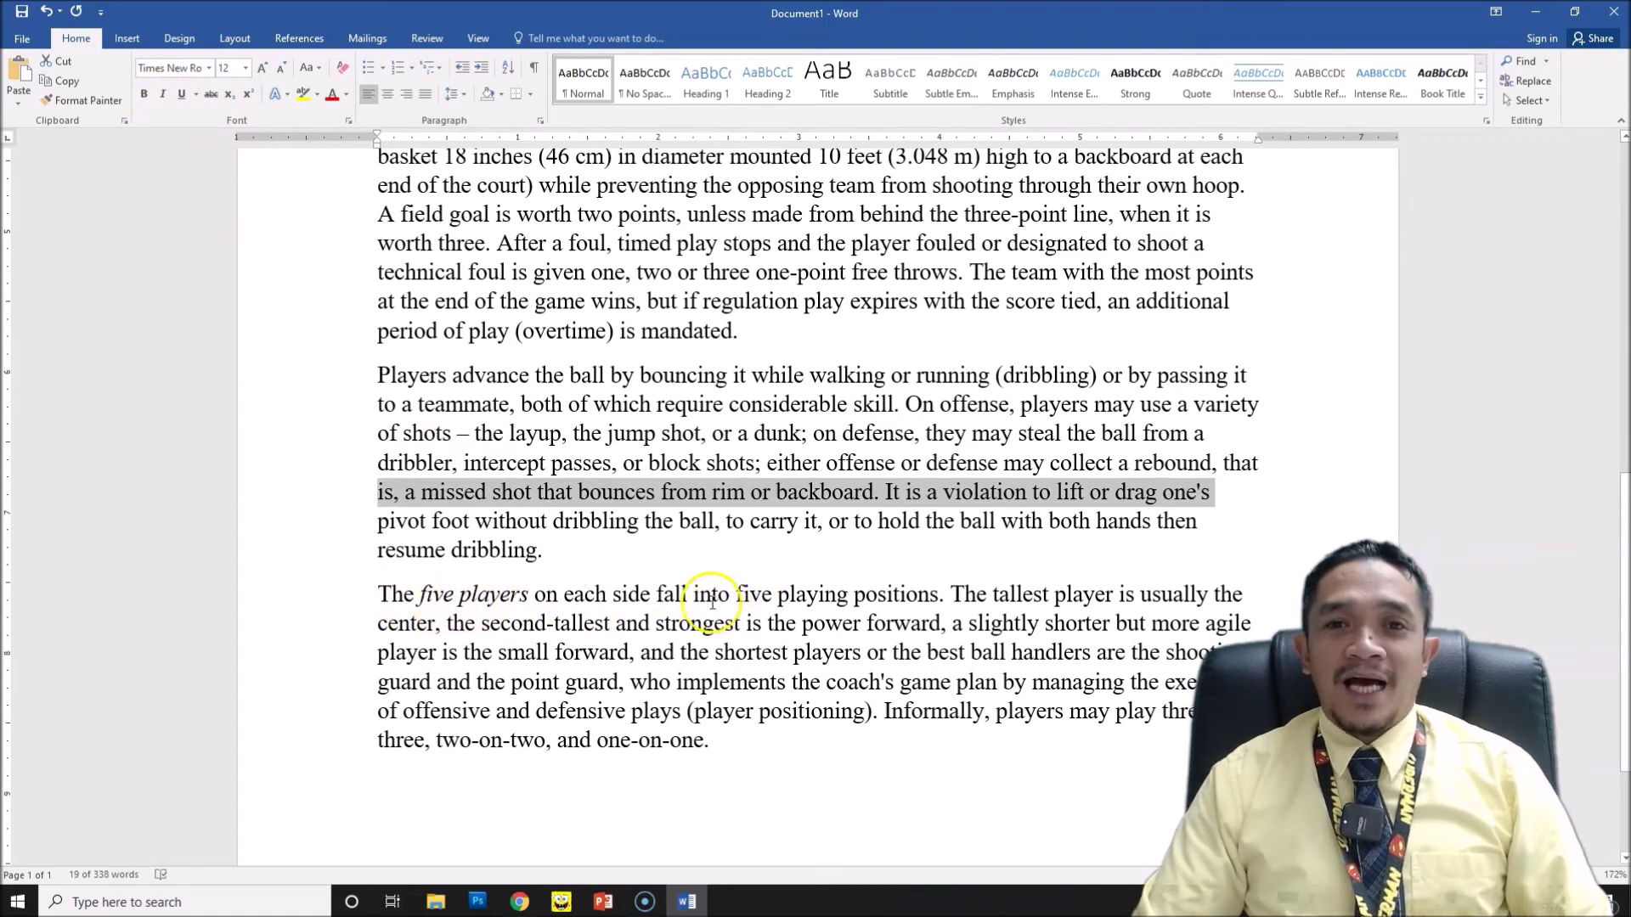
{"action": "scroll", "coordinate": [716, 595], "scroll_direction": "up", "scroll_amount": 3}
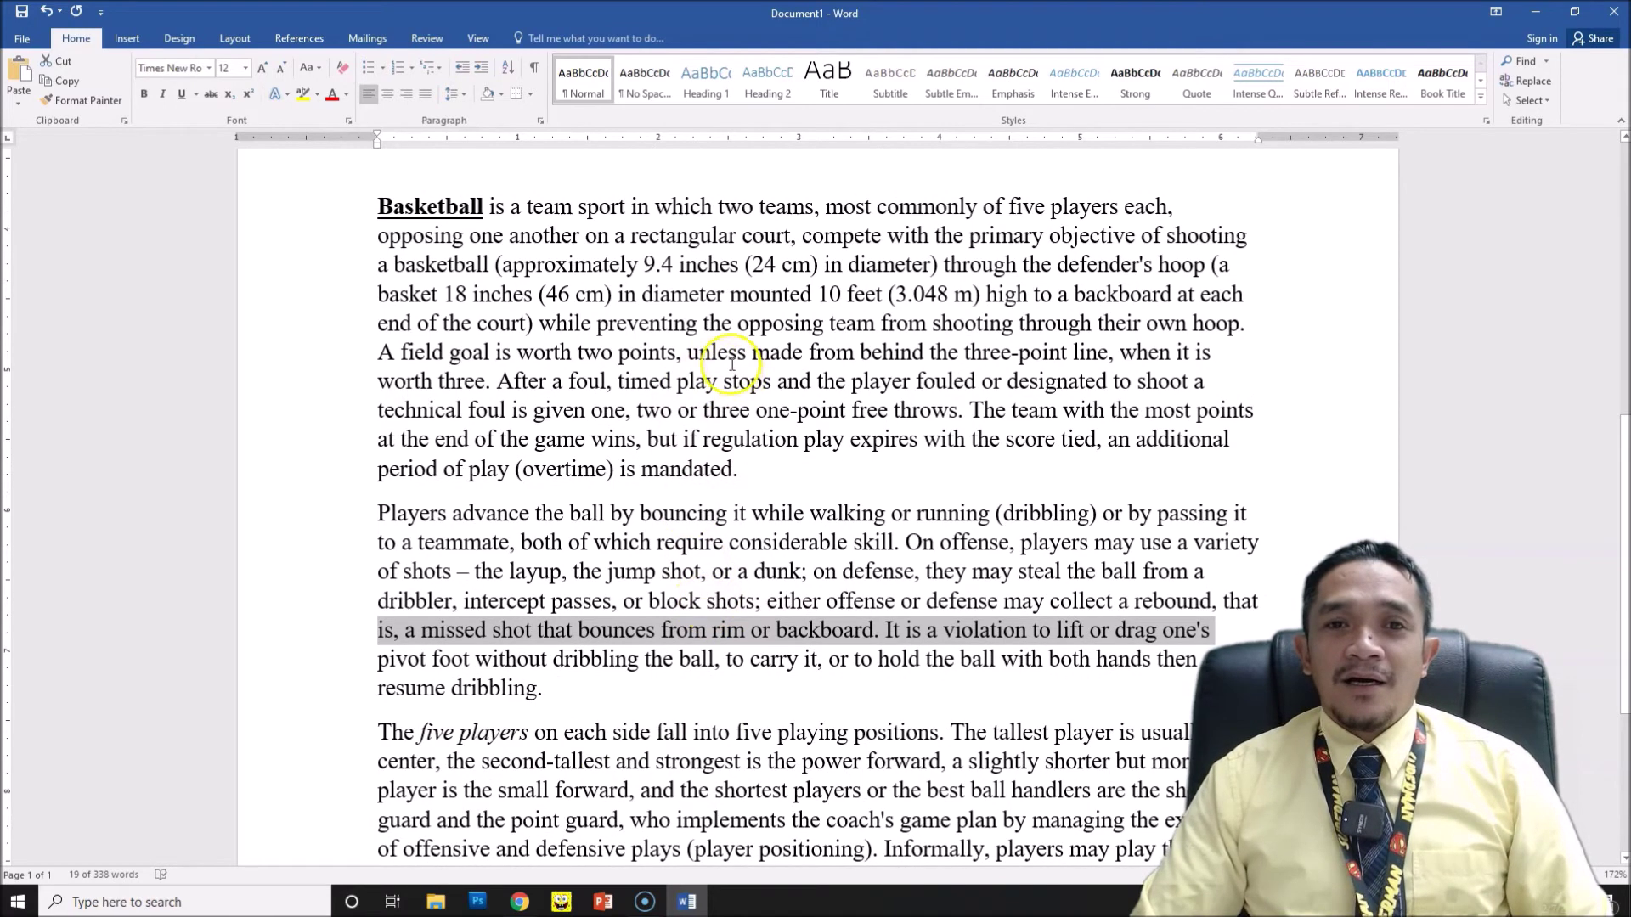
Highlight "approximately 9.4 inches (24 cm) in diameter" in yellow in the first paragraph, and set the highlighter color to turquoise.
{"action": "left_click_drag", "start_coordinate": [504, 266], "coordinate": [886, 269]}
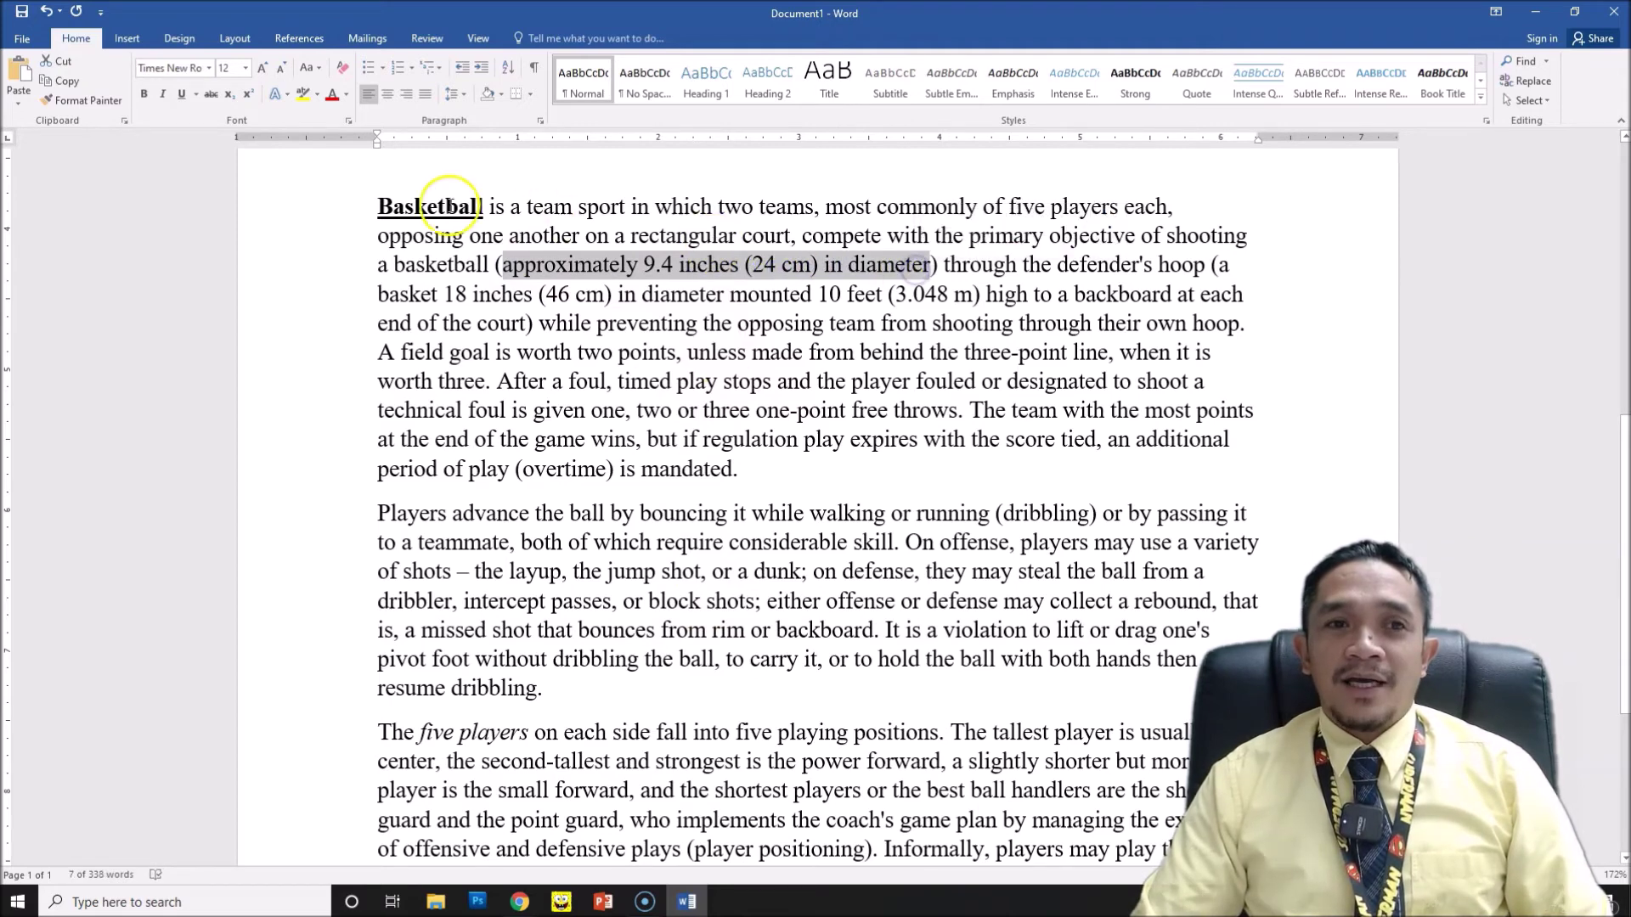
{"action": "left_click", "coordinate": [304, 99]}
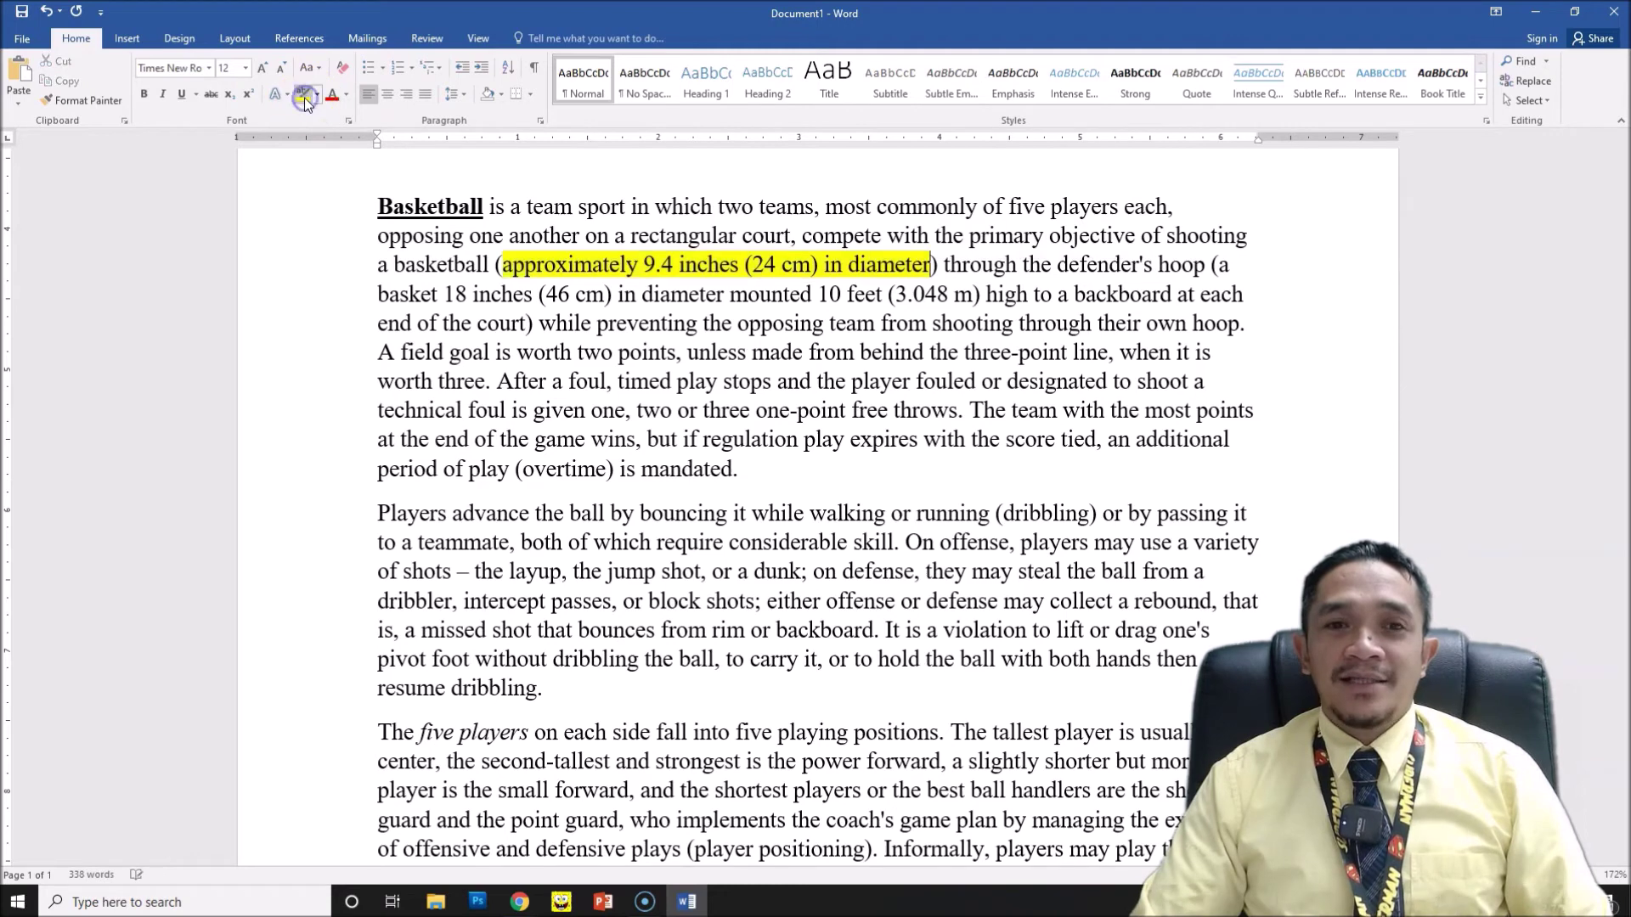
{"action": "left_click", "coordinate": [318, 95]}
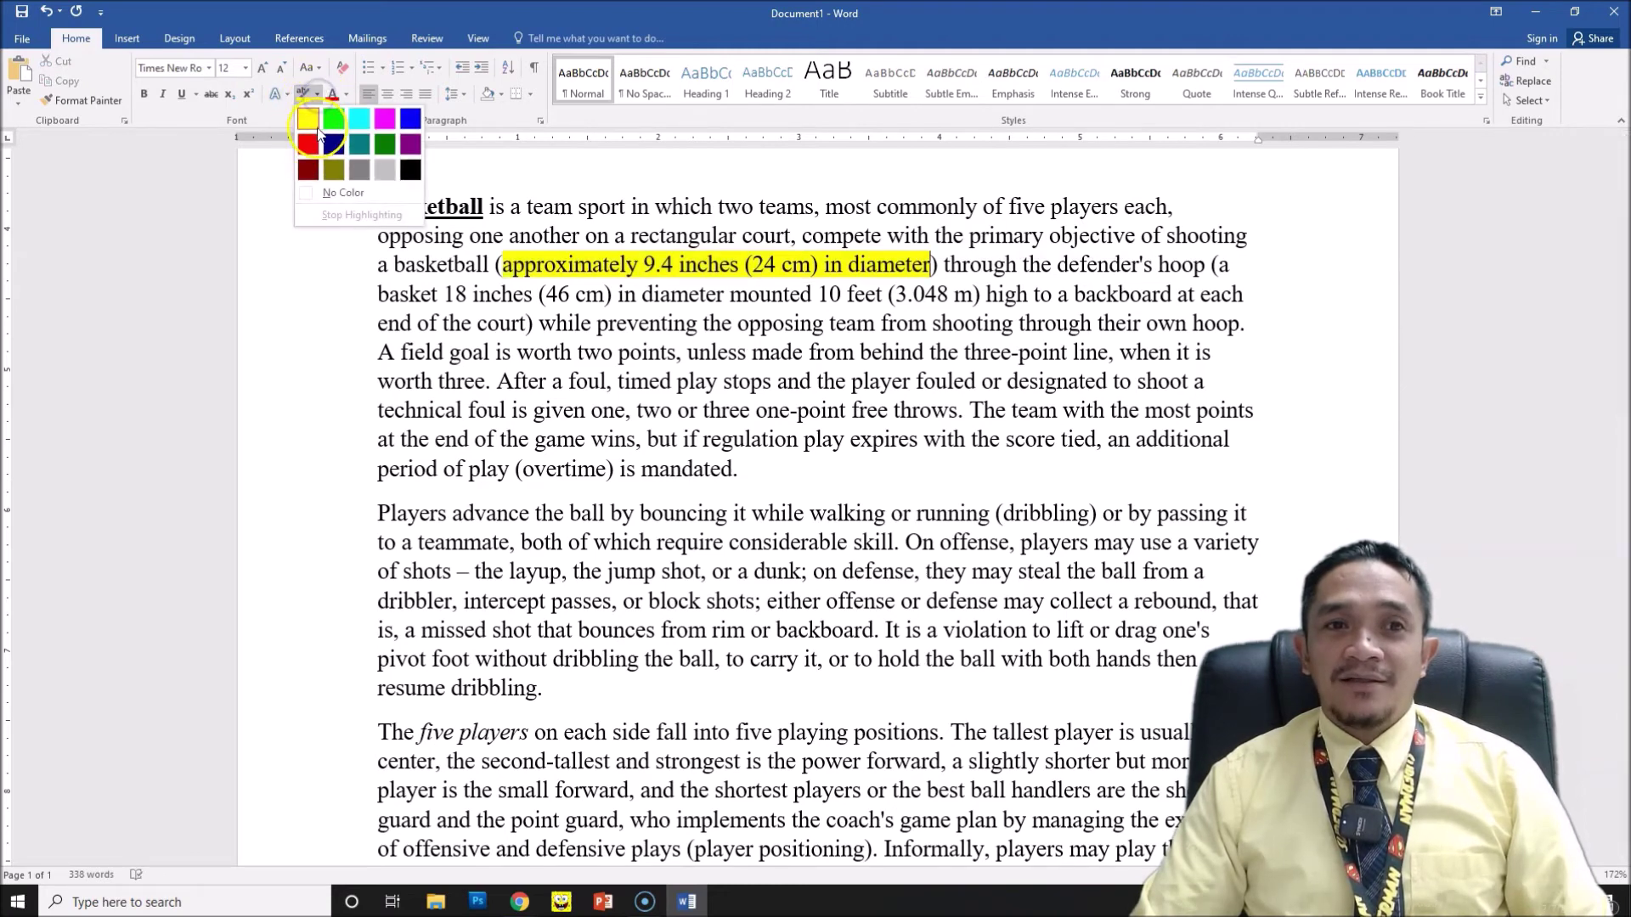
{"action": "left_click", "coordinate": [358, 120]}
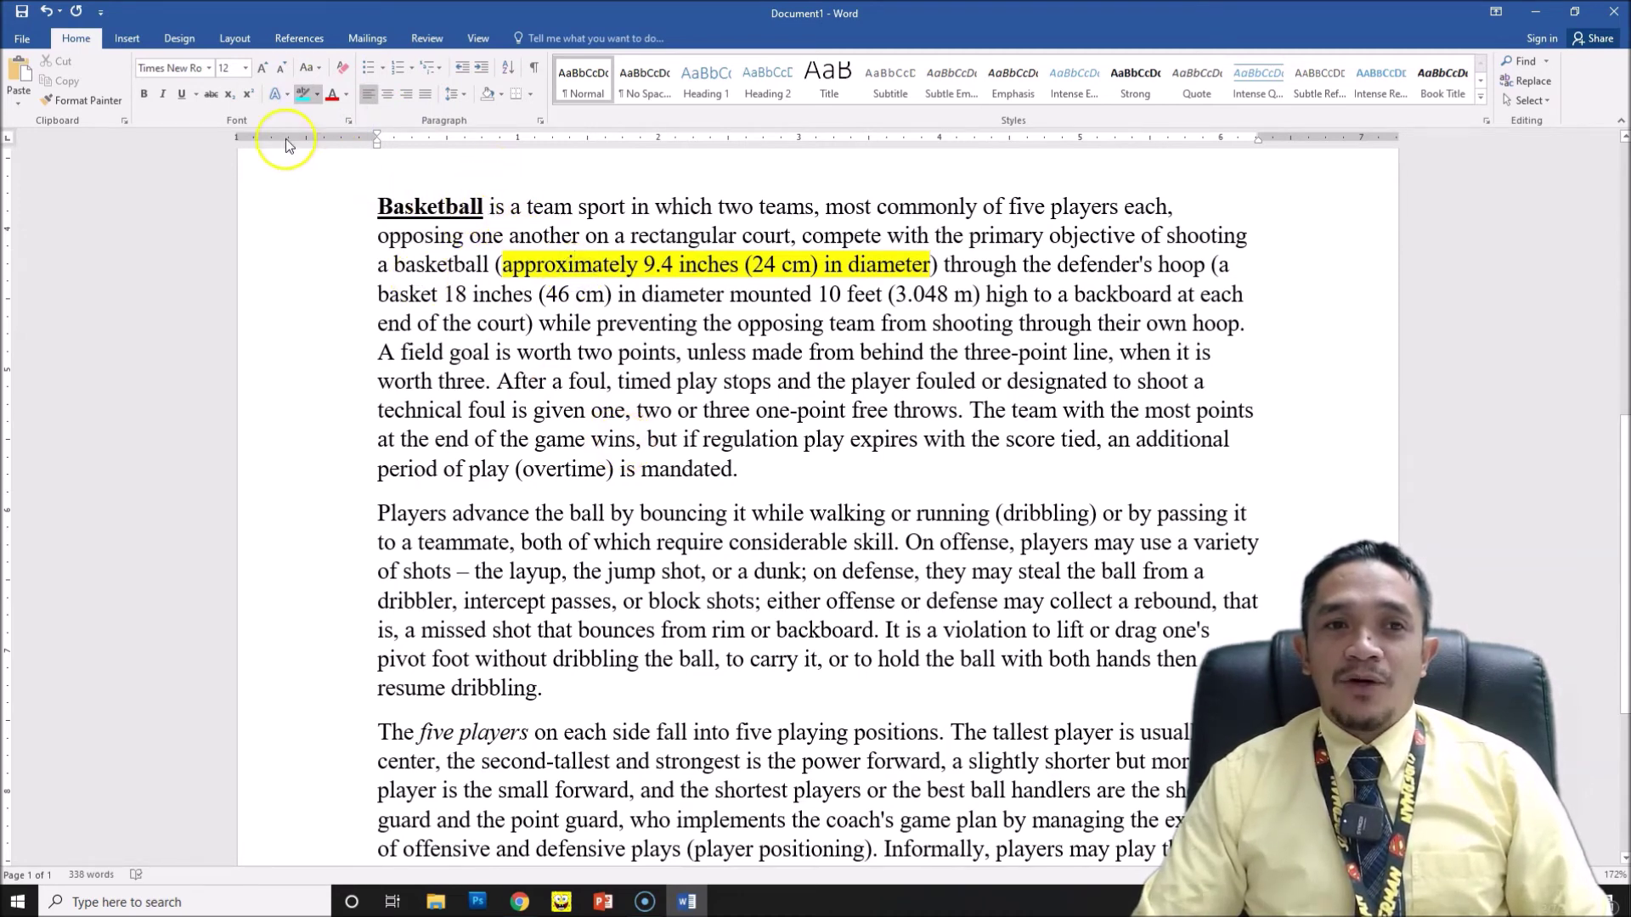
{"action": "left_click", "coordinate": [145, 94]}
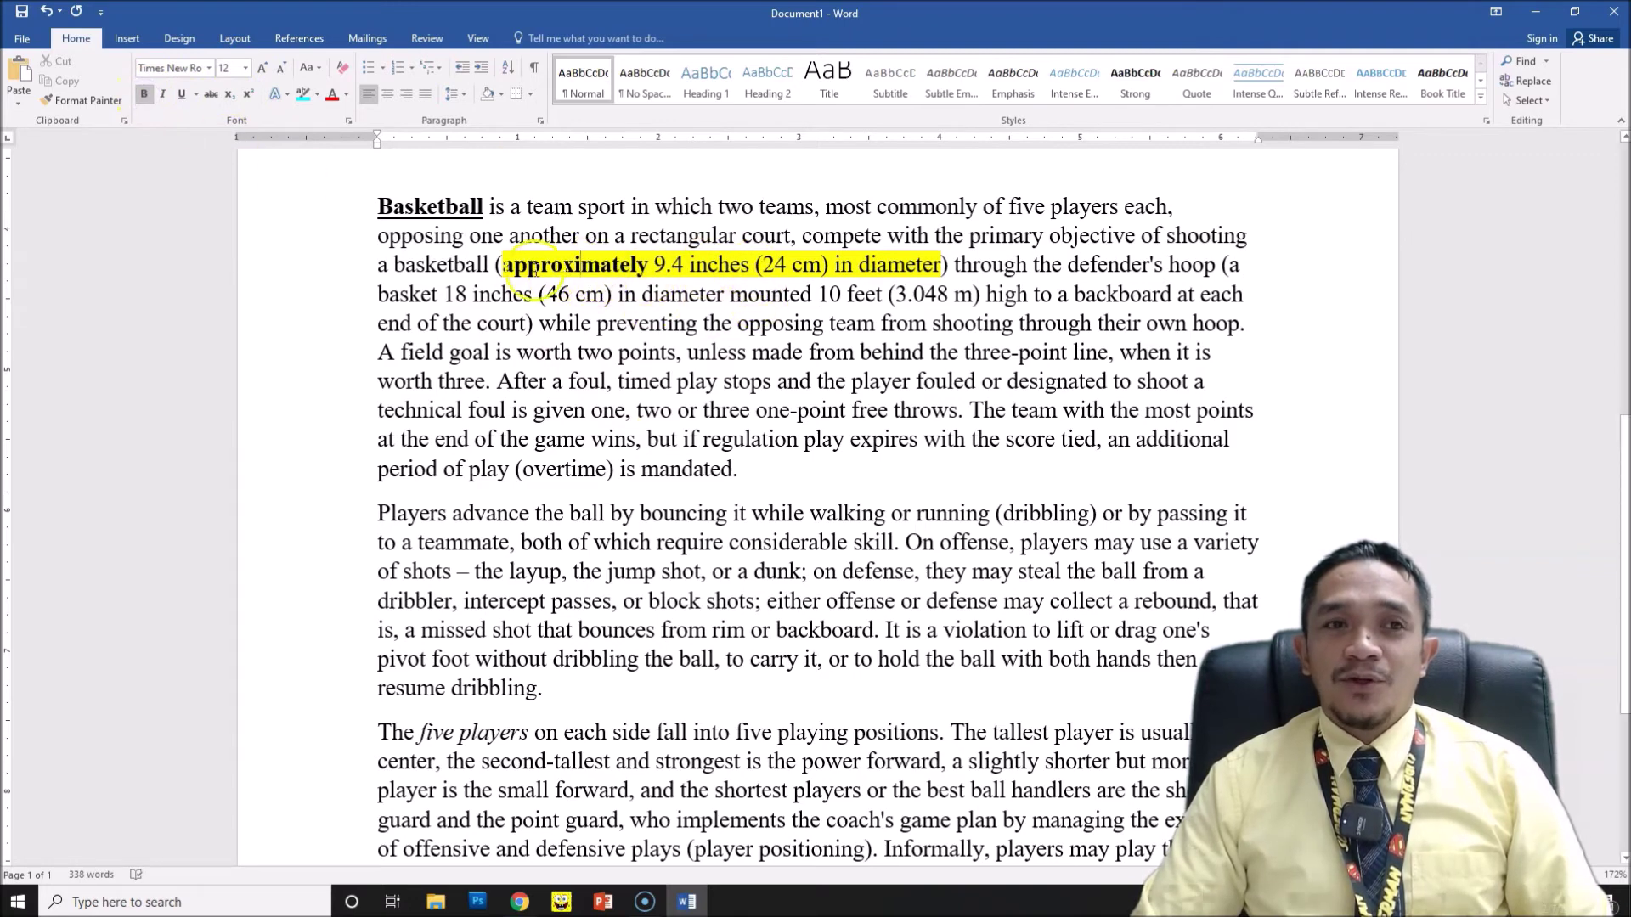
{"action": "left_click_drag", "start_coordinate": [510, 265], "coordinate": [644, 266]}
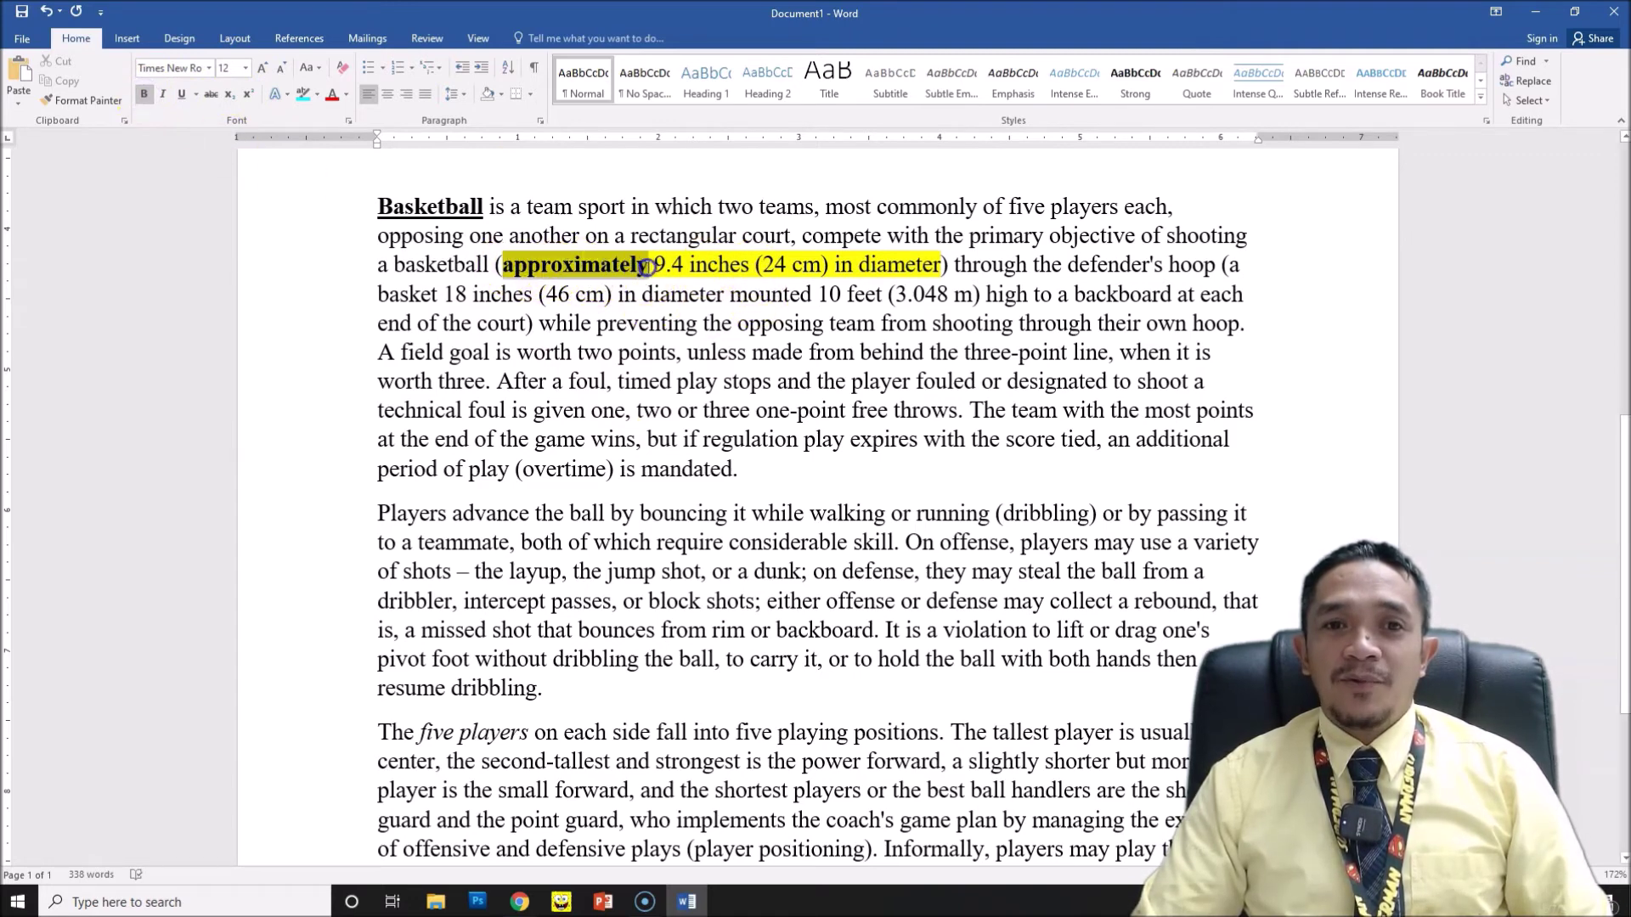
{"action": "left_click", "coordinate": [145, 96]}
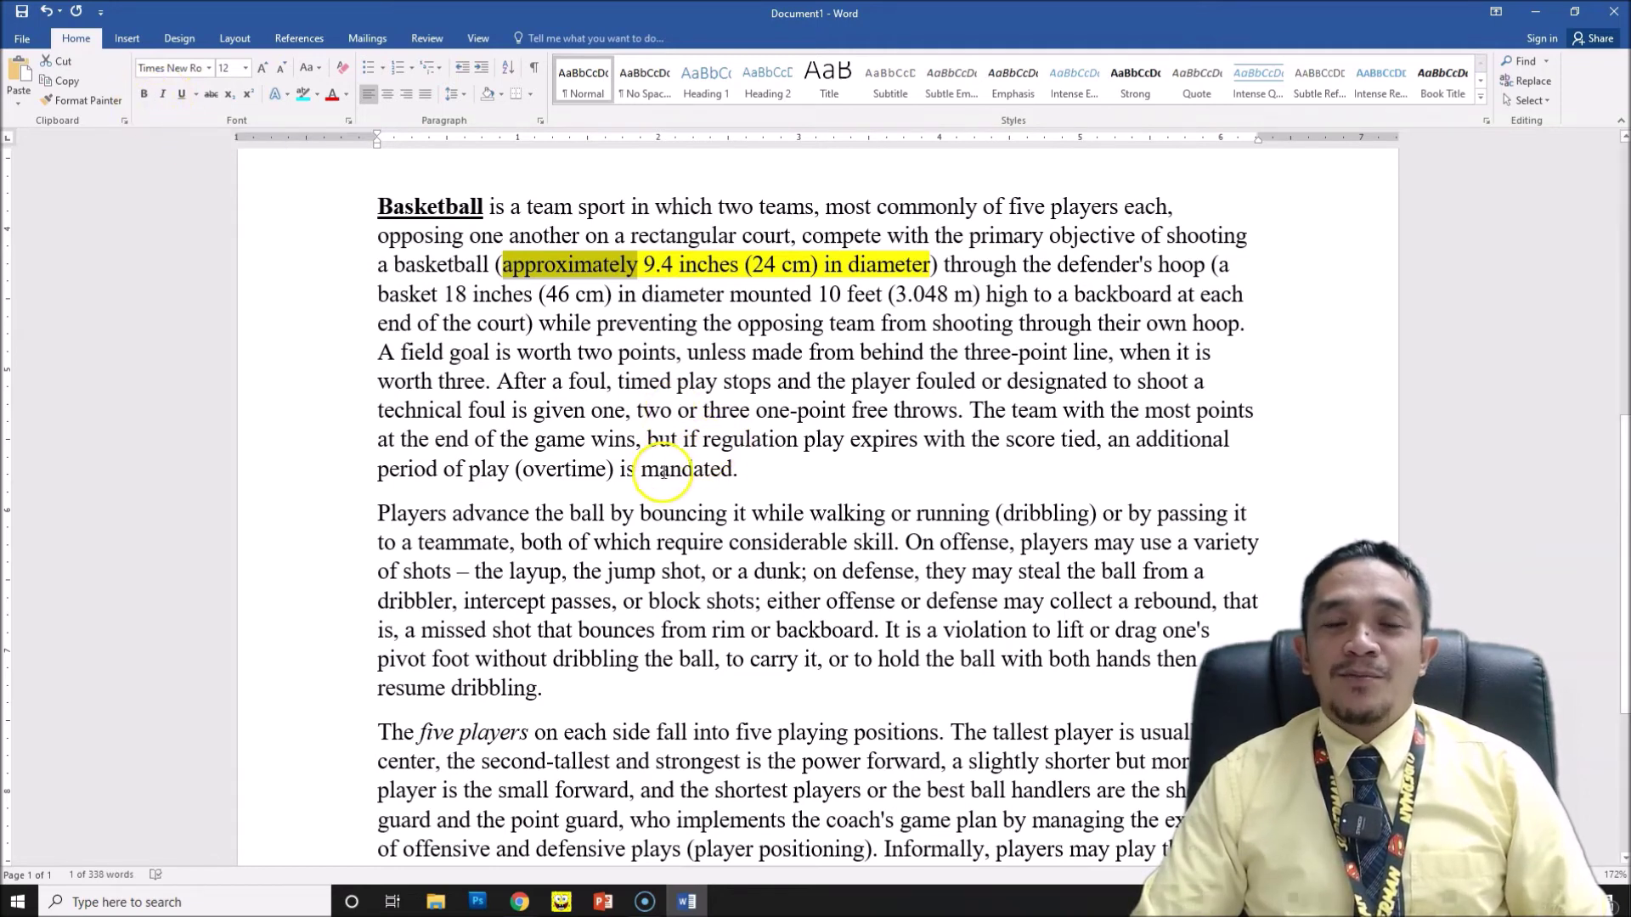
Make "field goal" bold in the first paragraph and italicize "dribbling" in the first line of the second paragraph.
{"action": "left_click_drag", "start_coordinate": [404, 351], "coordinate": [480, 351]}
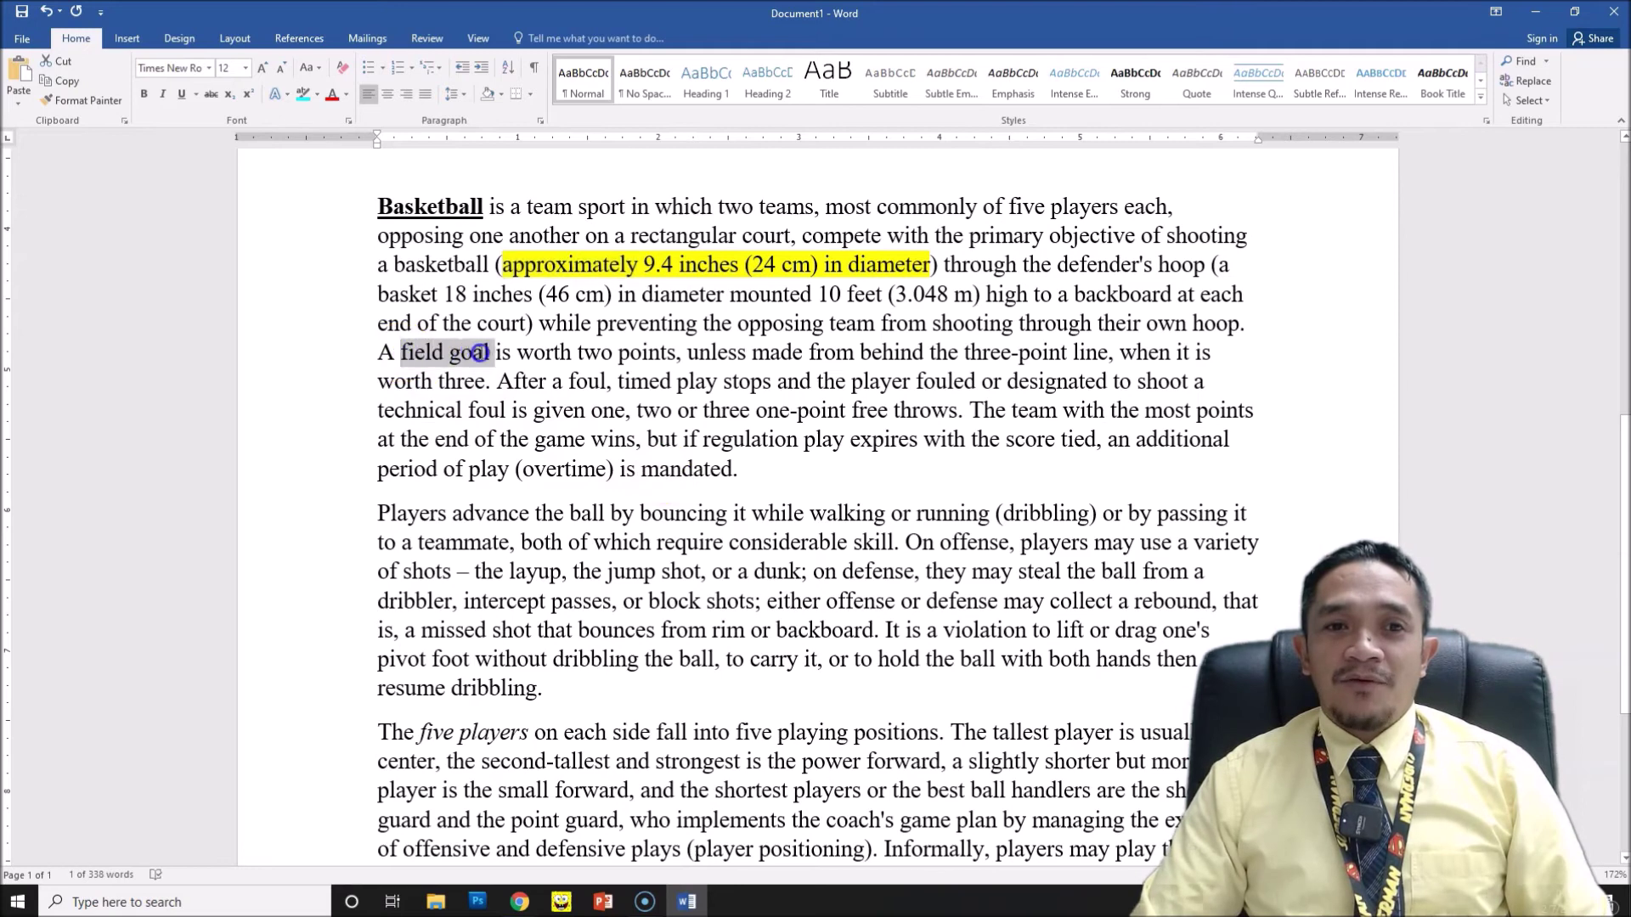
{"action": "left_click", "coordinate": [144, 94]}
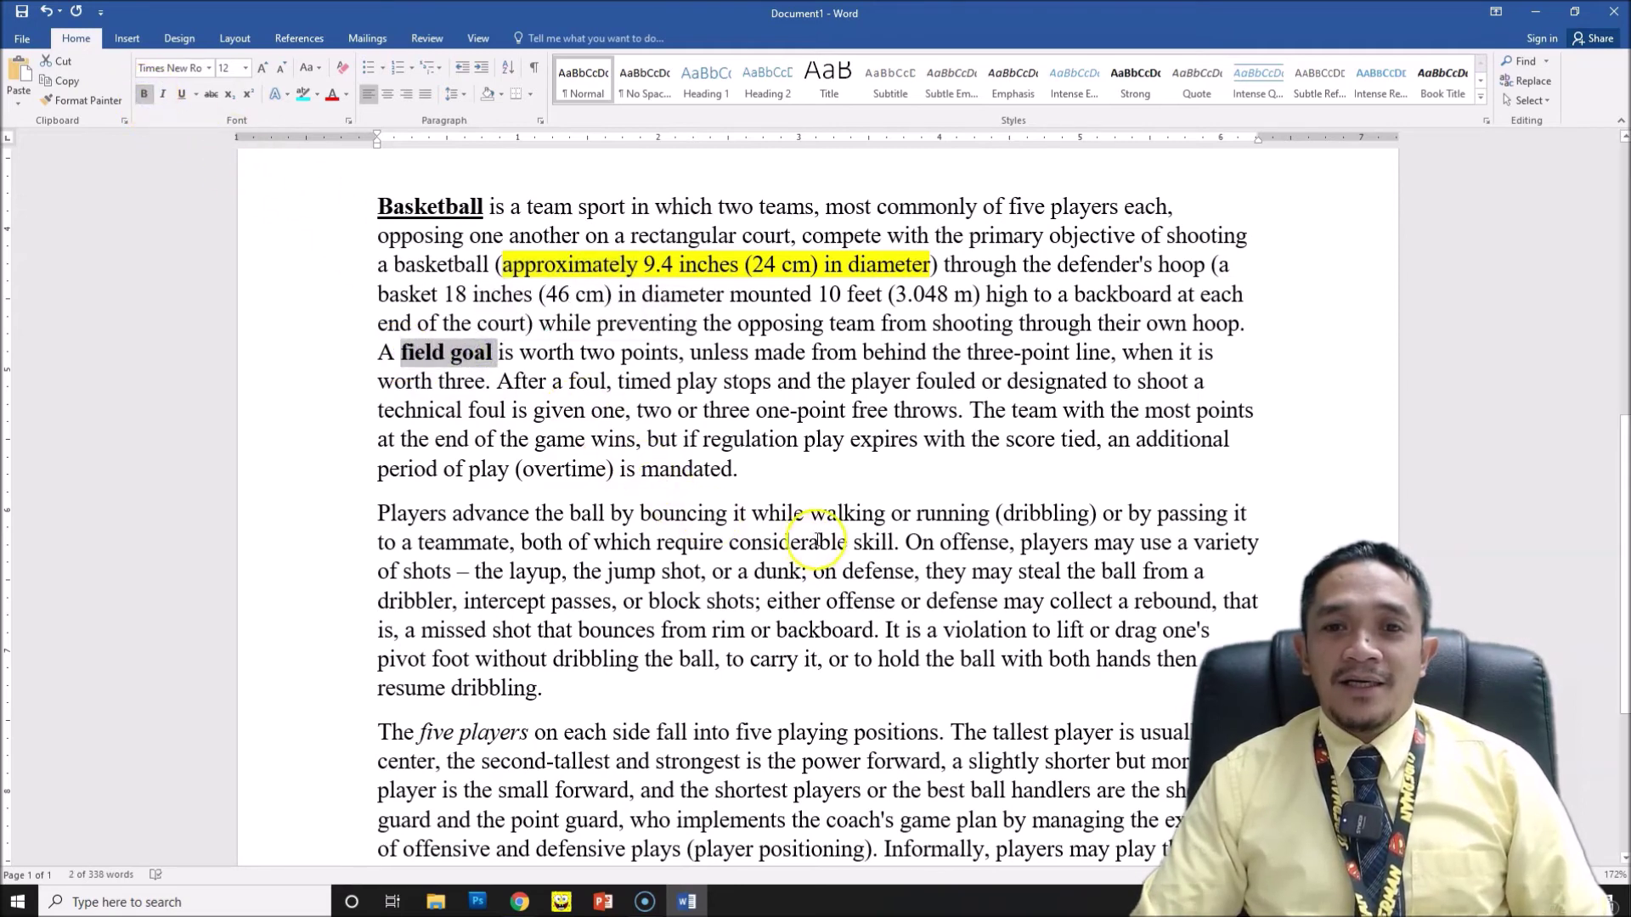
{"action": "left_click_drag", "start_coordinate": [1003, 513], "coordinate": [1085, 516]}
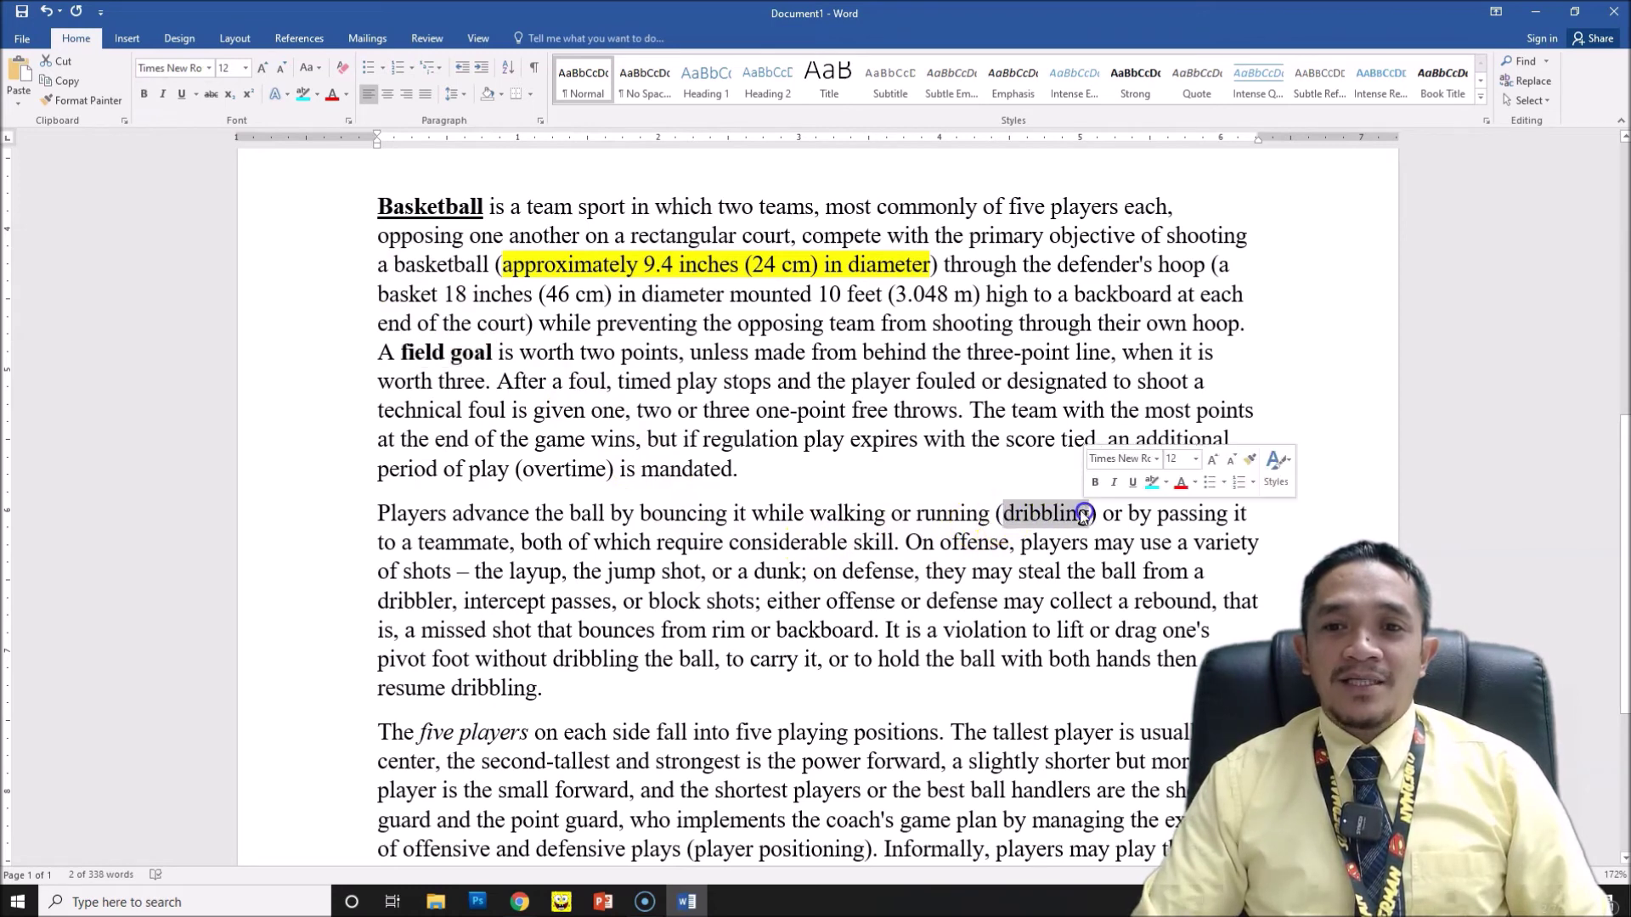
{"action": "left_click", "coordinate": [162, 95]}
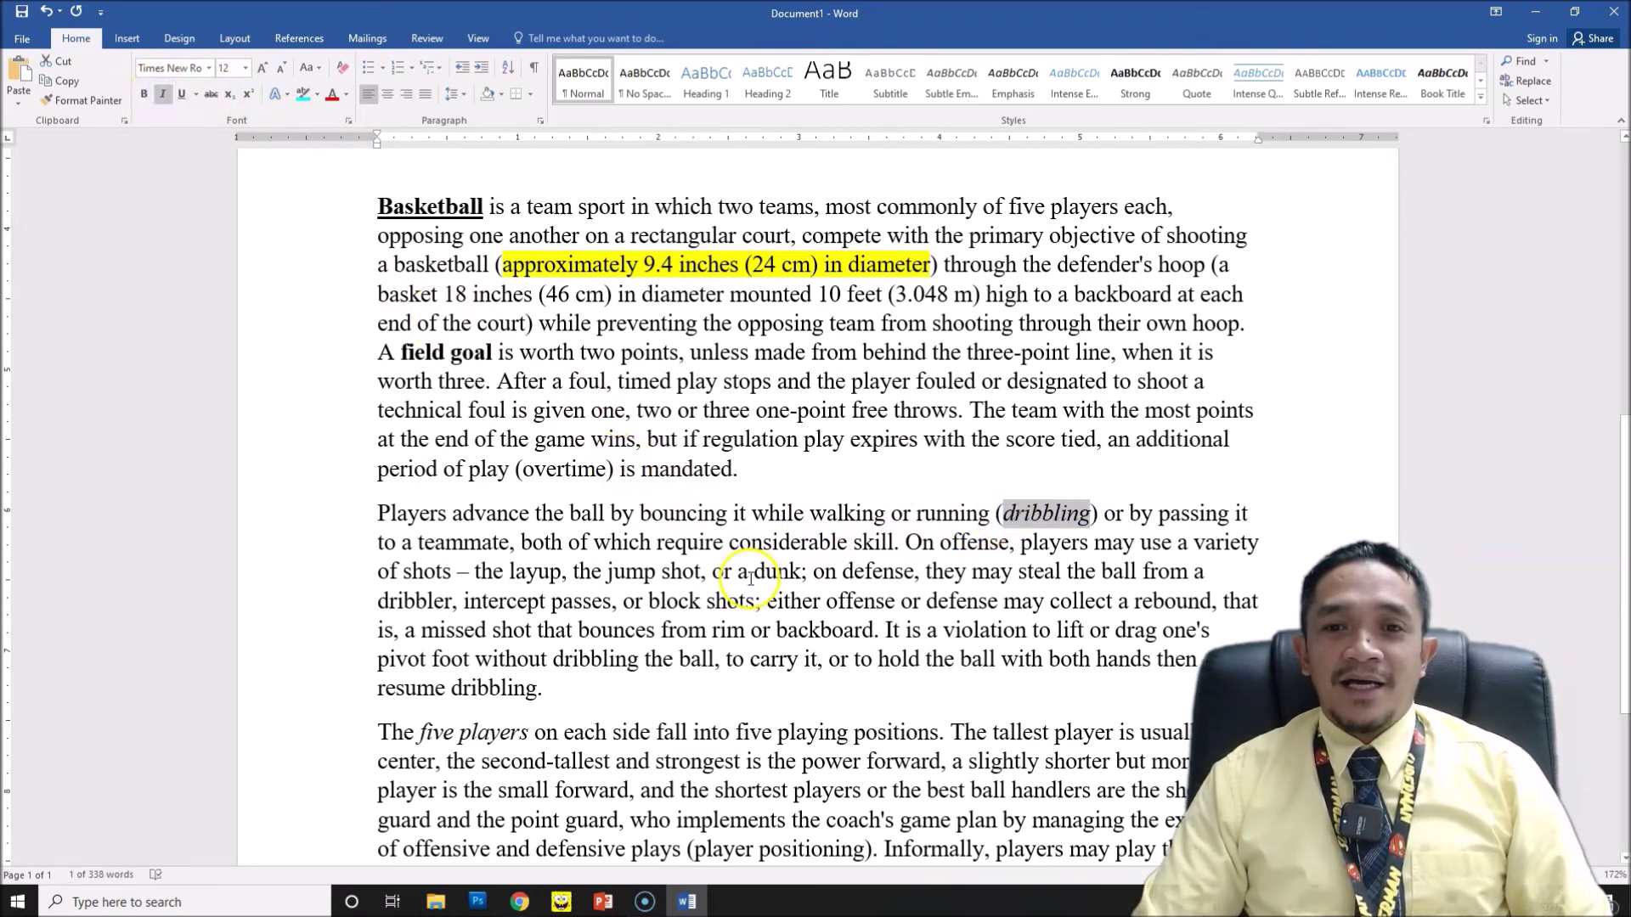
Underline the word "offense" and italicize the word "dribbler" in the second paragraph.
{"action": "scroll", "coordinate": [760, 574], "scroll_direction": "down", "scroll_amount": 1}
{"action": "left_click_drag", "start_coordinate": [941, 474], "coordinate": [1004, 473]}
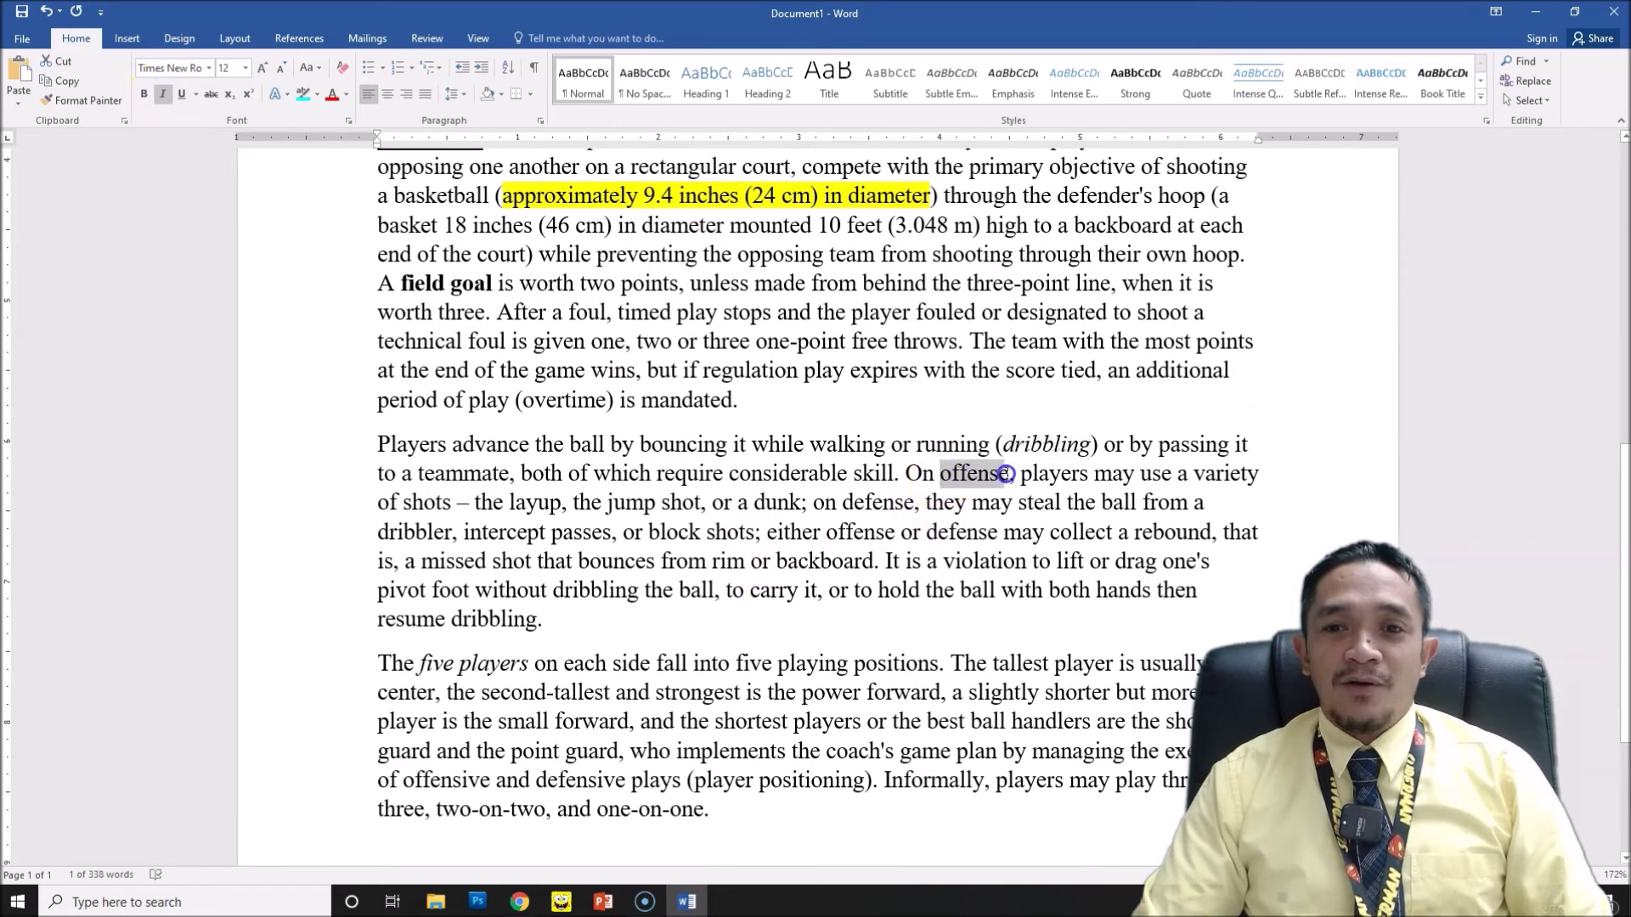
{"action": "left_click", "coordinate": [181, 94]}
{"action": "left_click_drag", "start_coordinate": [377, 532], "coordinate": [452, 531]}
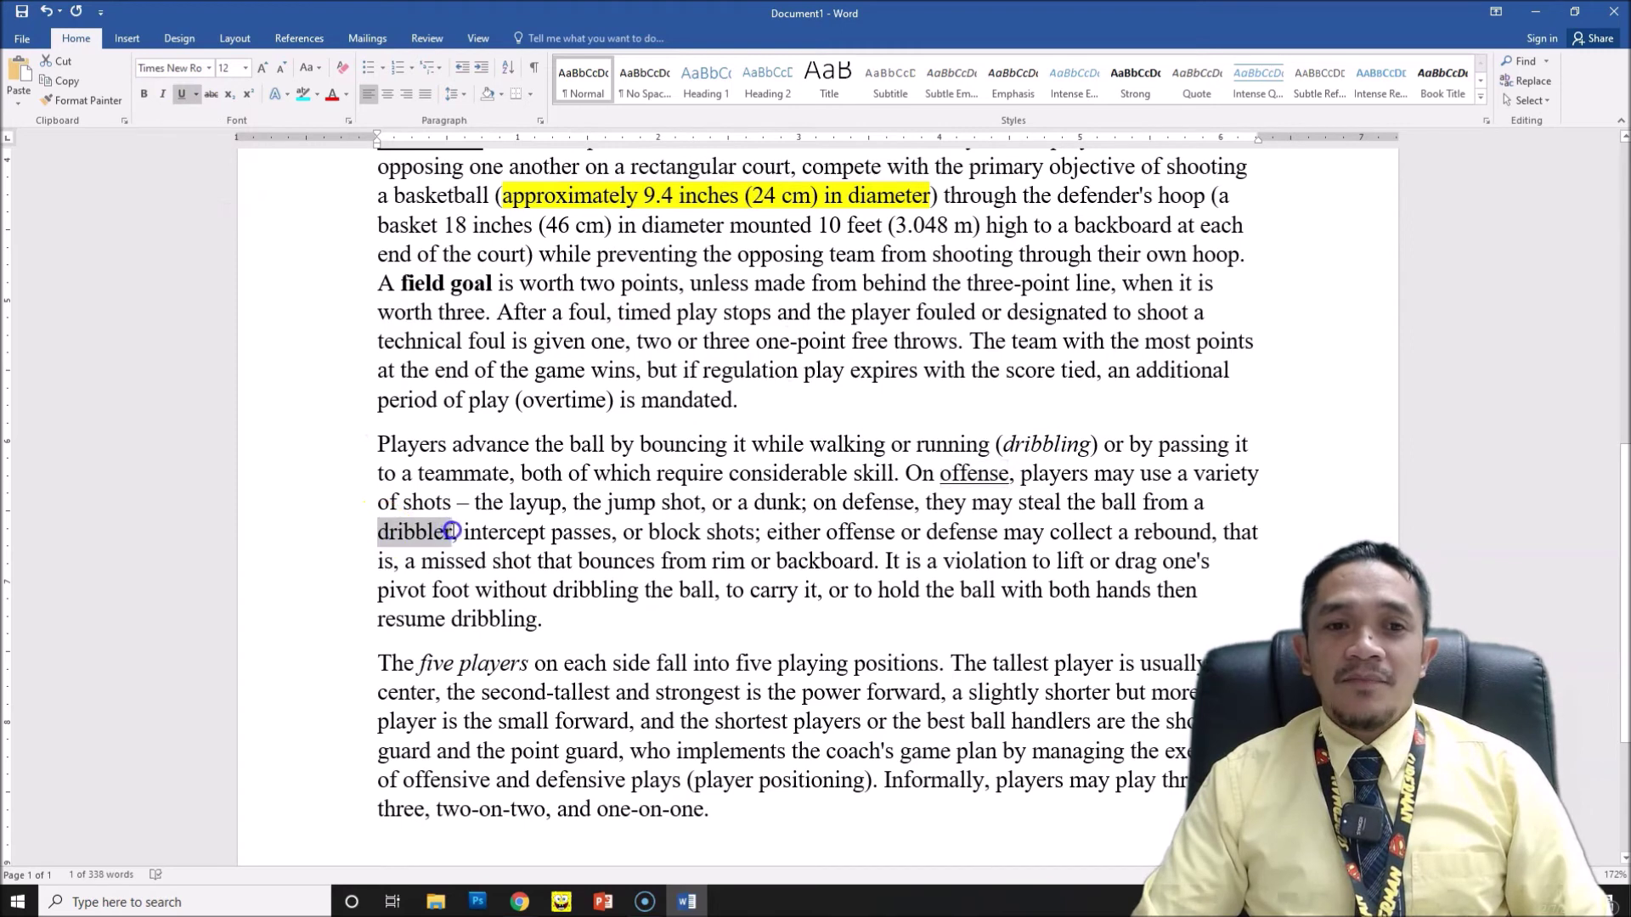
{"action": "left_click", "coordinate": [164, 98]}
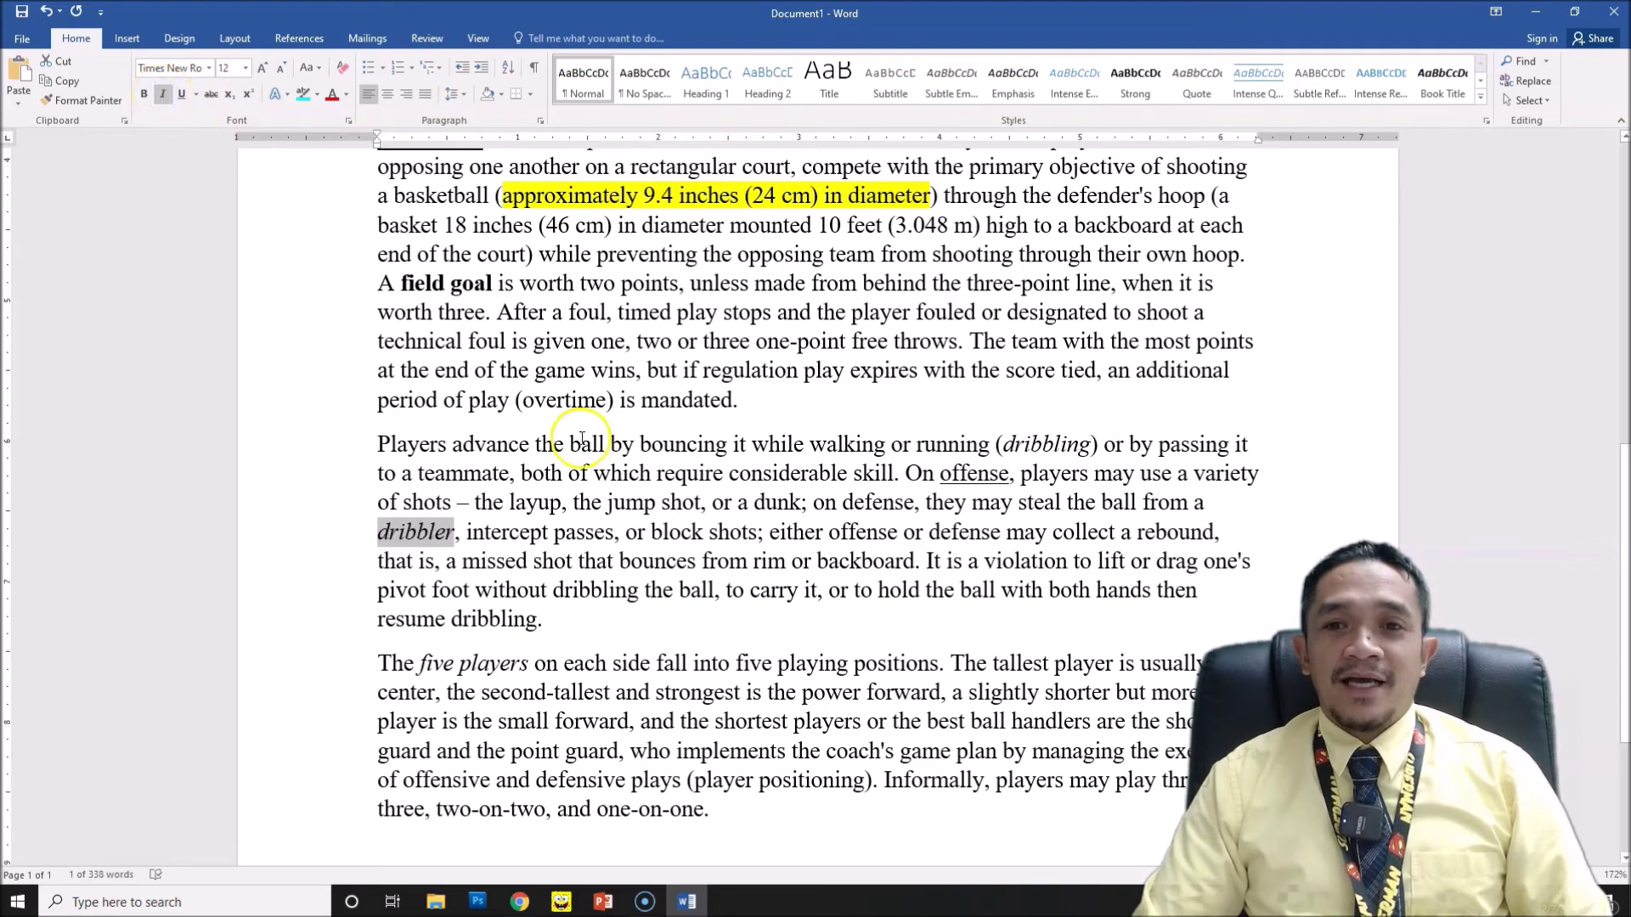
Highlight the word "overtime" in turquoise at the end of the first paragraph.
{"action": "scroll", "coordinate": [662, 611], "scroll_direction": "up", "scroll_amount": 2}
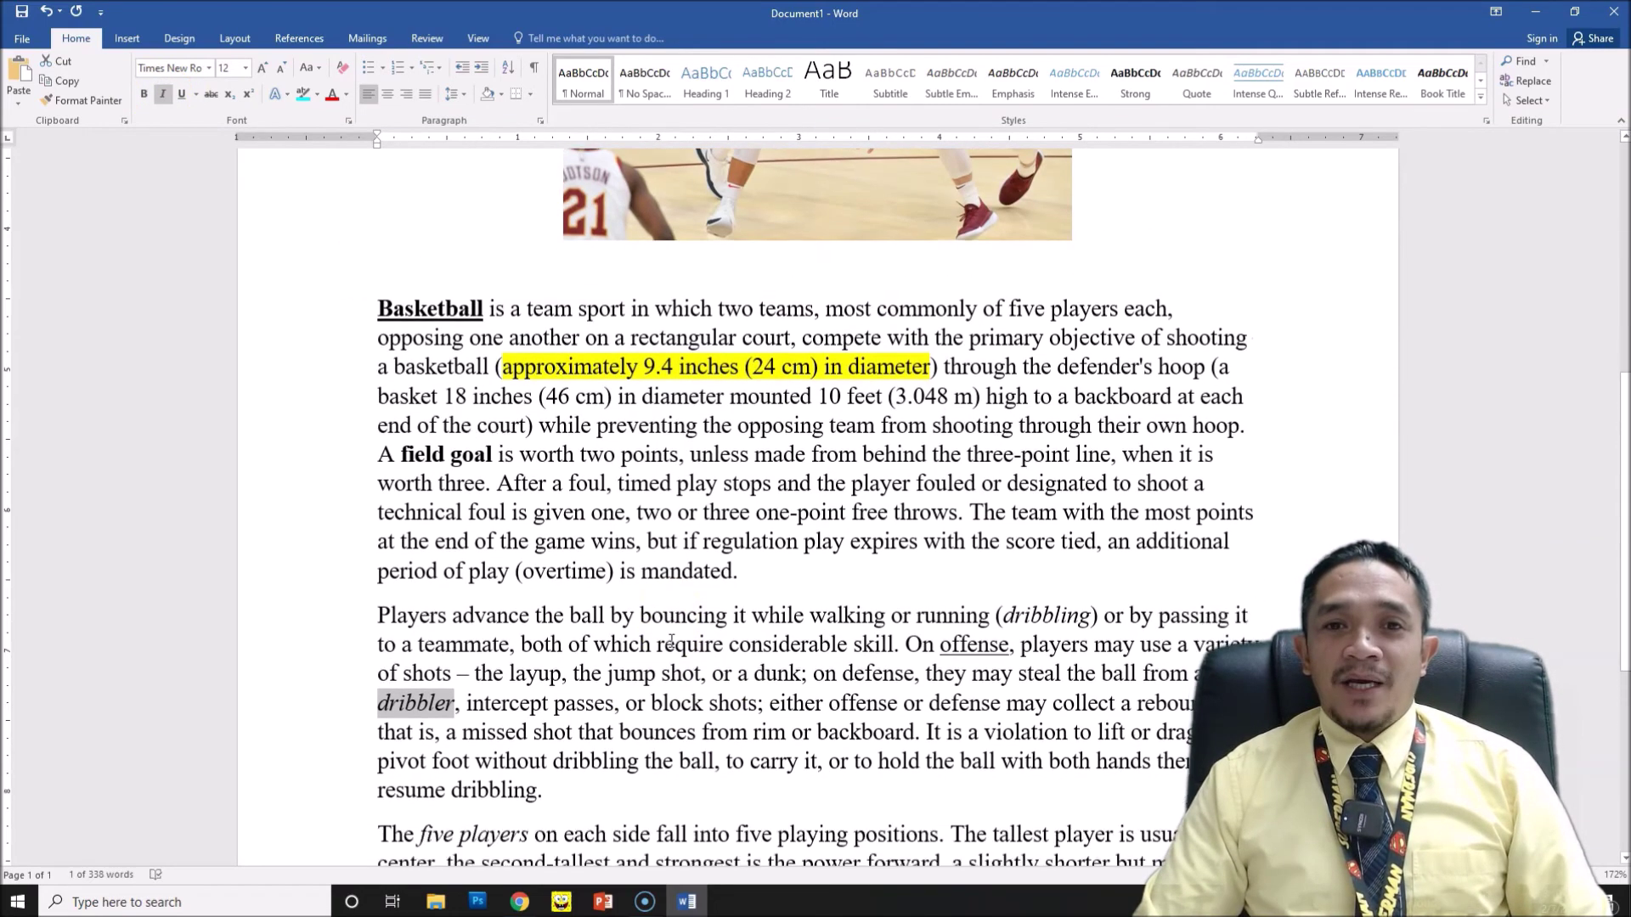
{"action": "scroll", "coordinate": [671, 637], "scroll_direction": "down", "scroll_amount": 2}
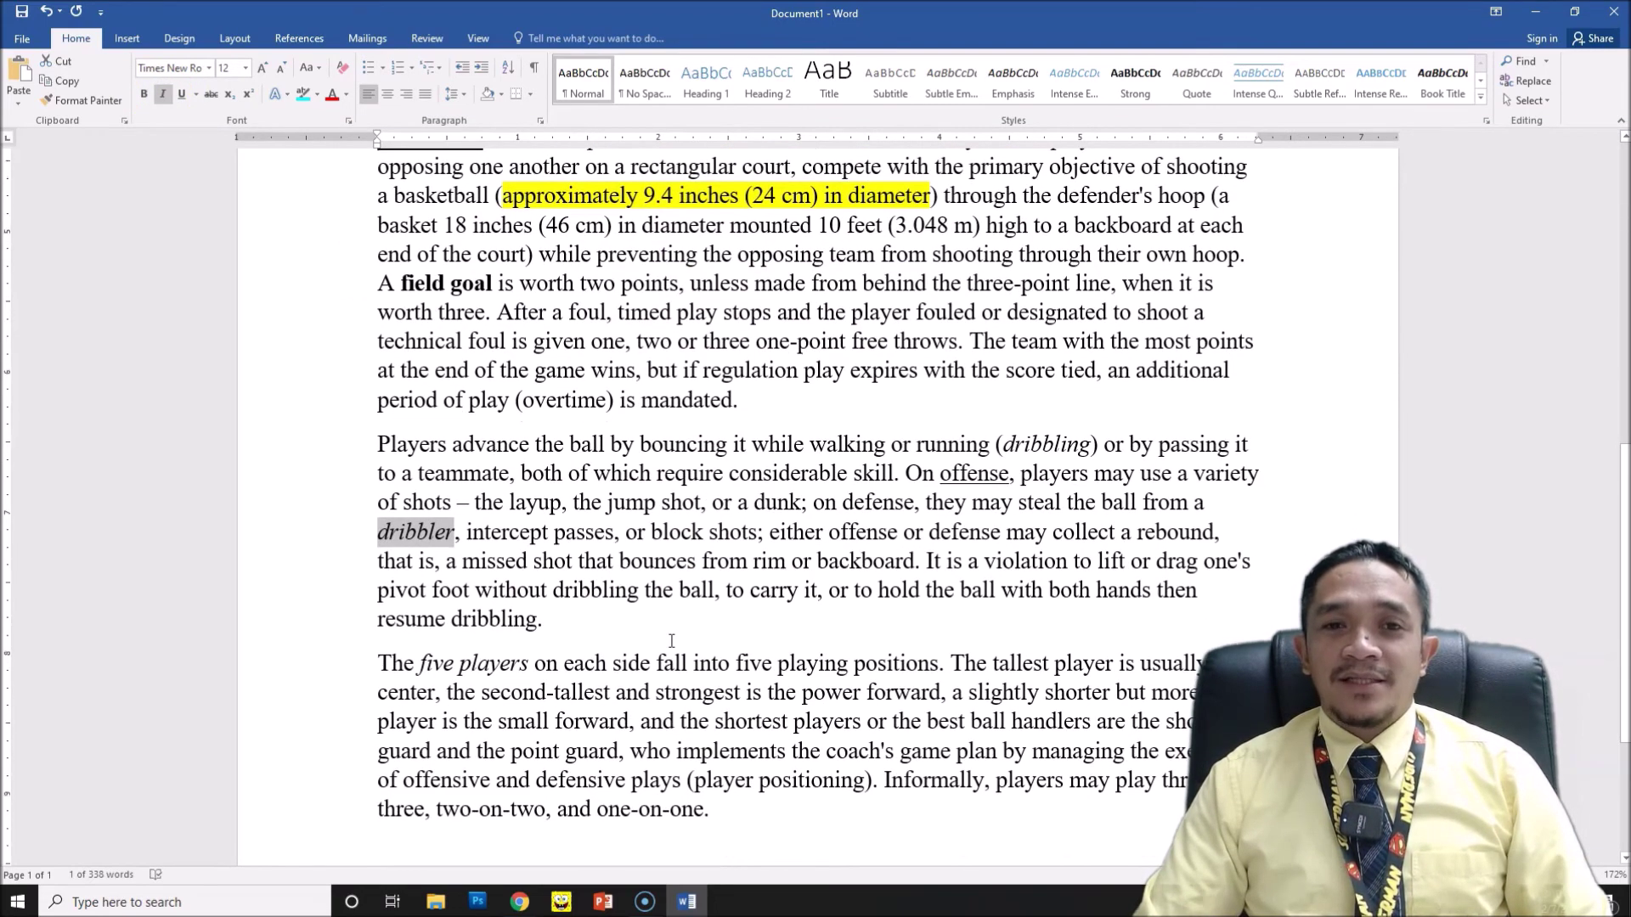
{"action": "scroll", "coordinate": [671, 640], "scroll_direction": "down", "scroll_amount": 1}
{"action": "left_click_drag", "start_coordinate": [522, 331], "coordinate": [604, 333]}
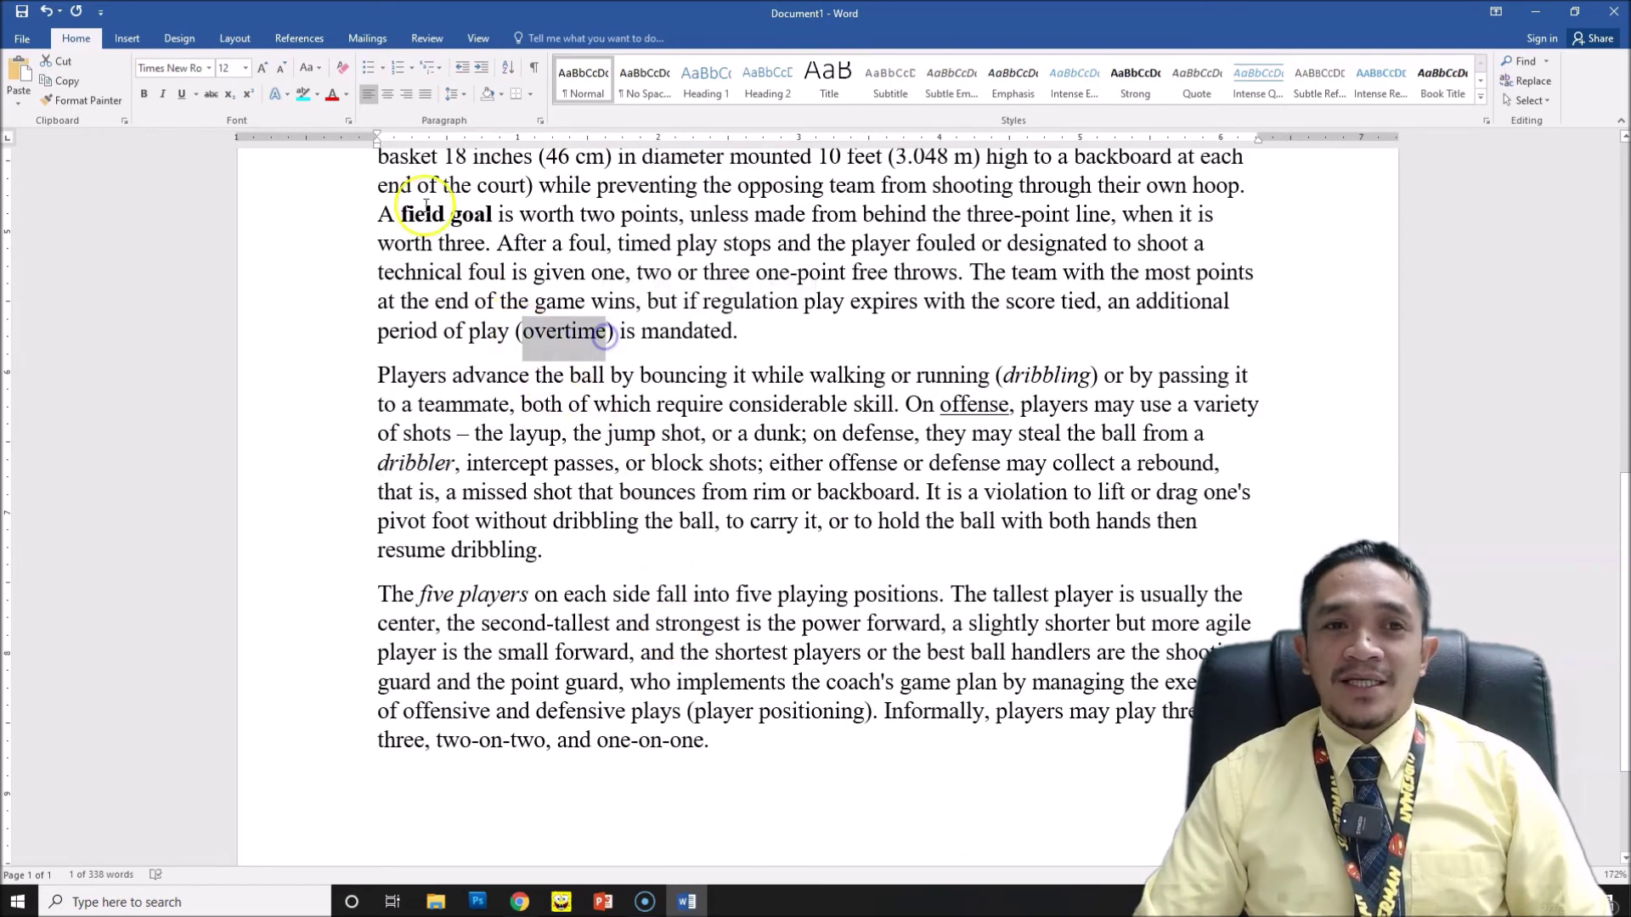
{"action": "left_click", "coordinate": [300, 98]}
{"action": "scroll", "coordinate": [642, 520], "scroll_direction": "up", "scroll_amount": 1}
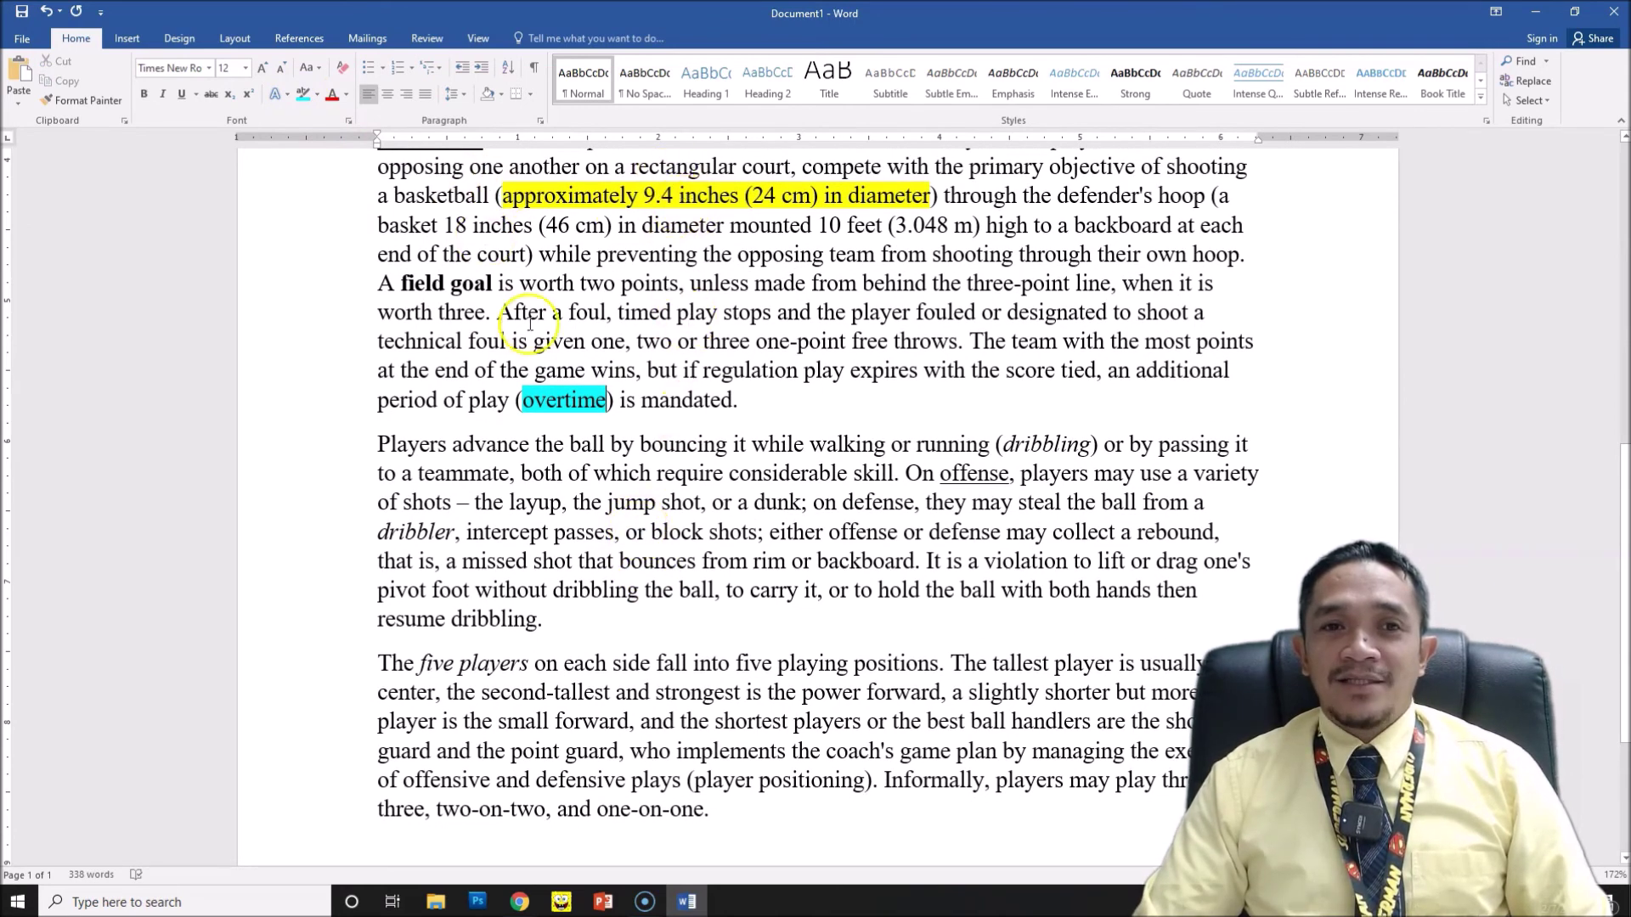
Review the whole page with its title, photo and formatted paragraphs at 80% zoom.
{"action": "scroll", "coordinate": [510, 348], "scroll_direction": "up", "scroll_amount": 2}
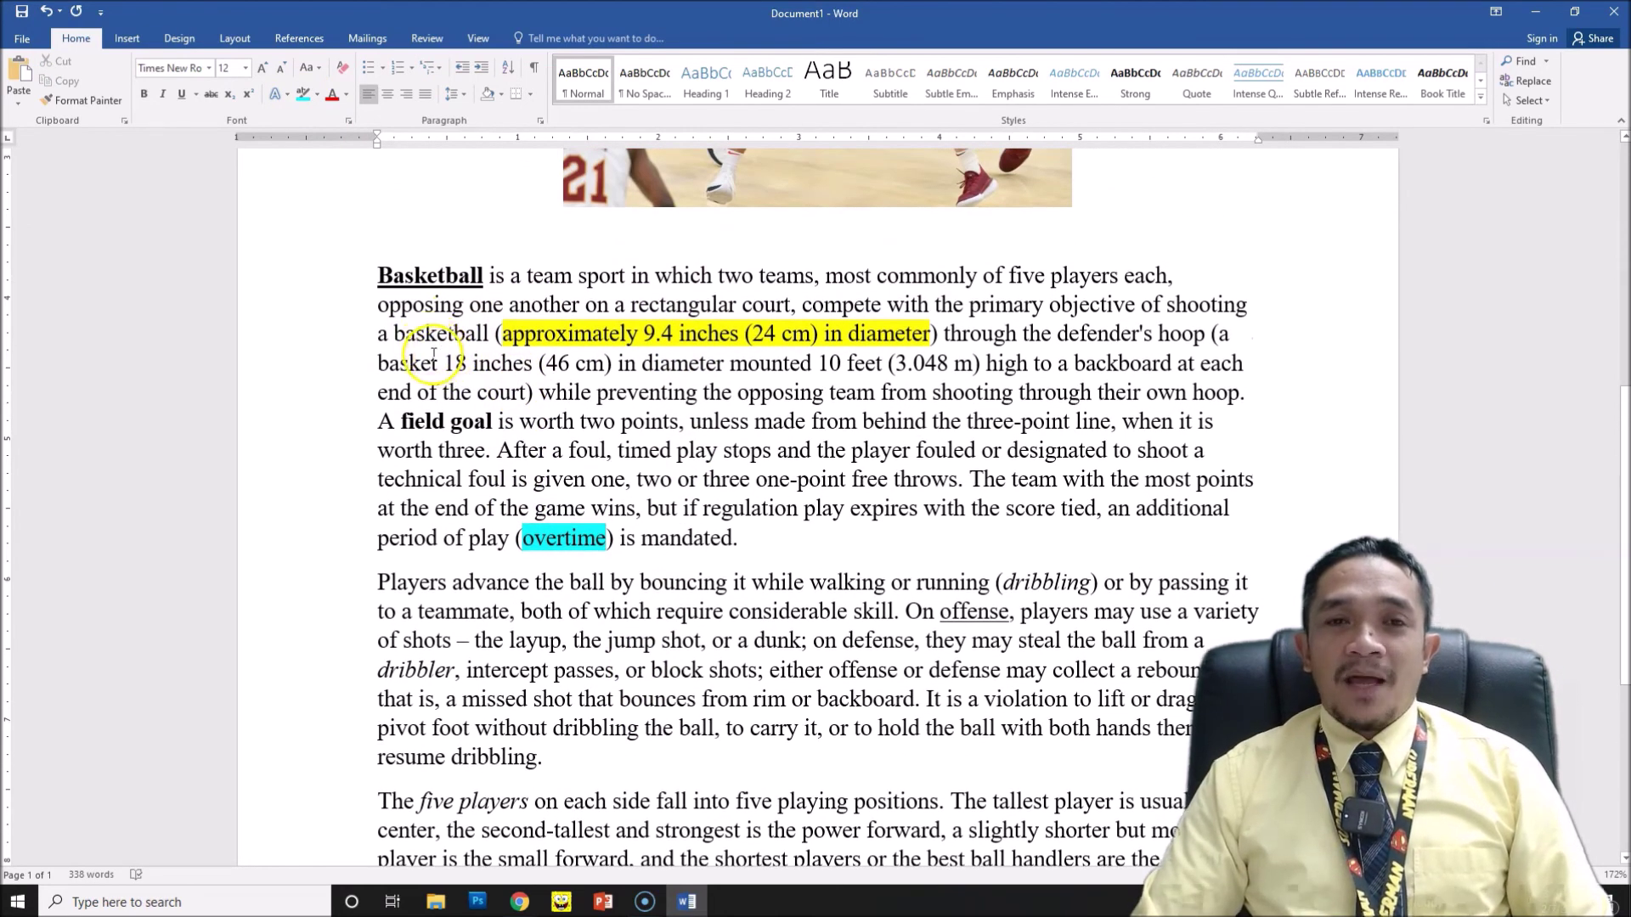
{"action": "scroll", "coordinate": [551, 433], "scroll_direction": "up", "scroll_amount": 2}
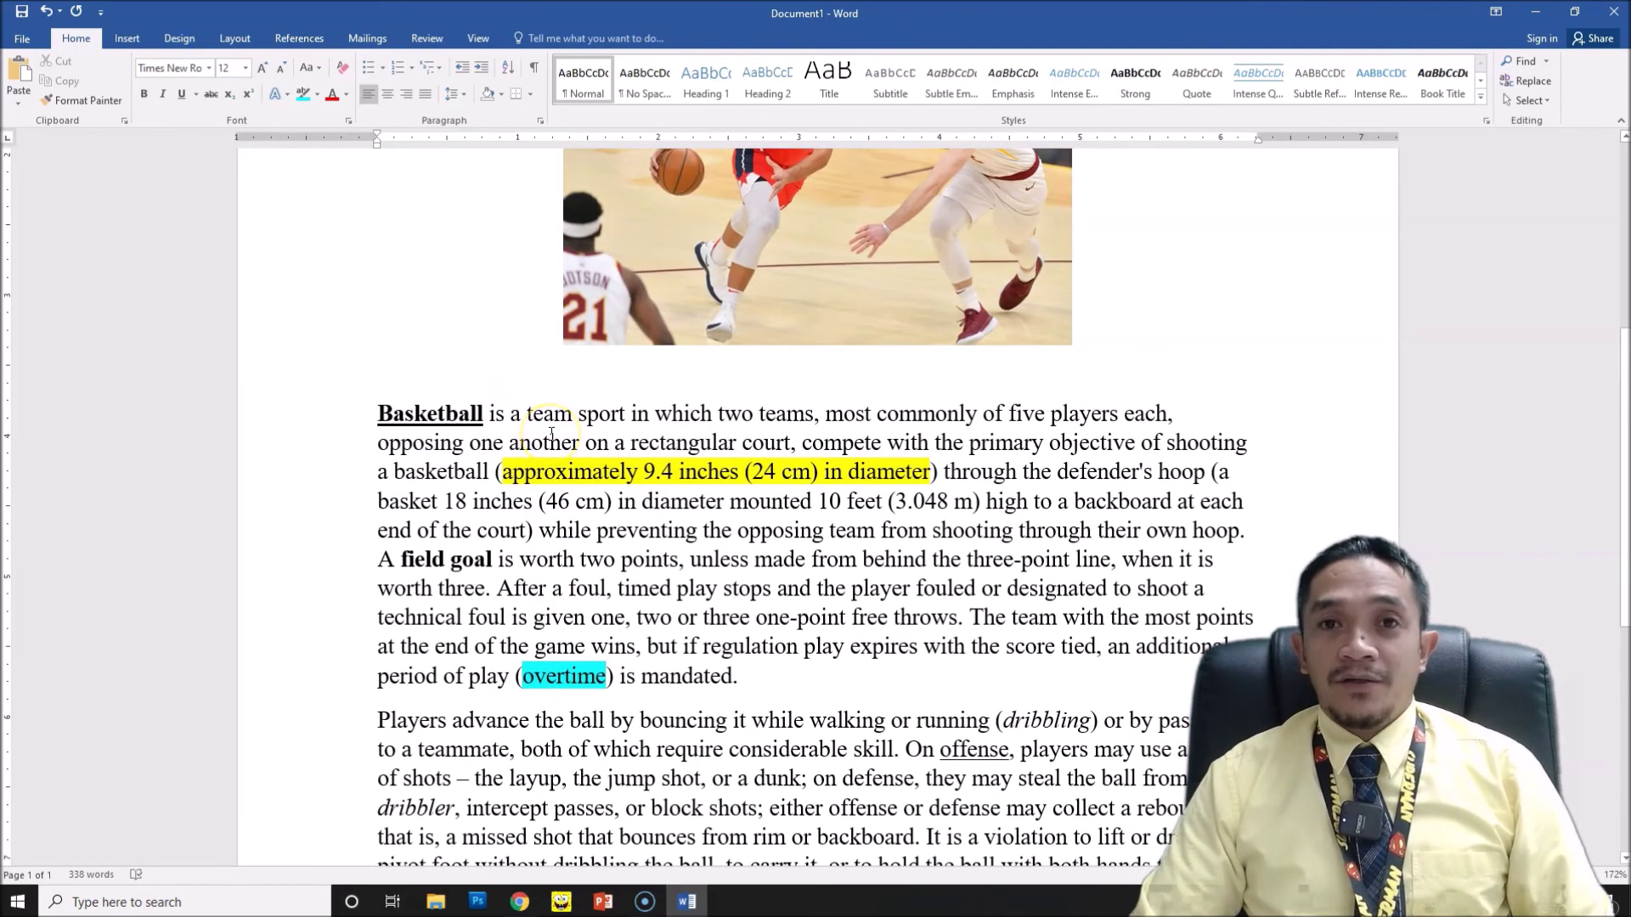
{"action": "scroll", "coordinate": [551, 434], "scroll_direction": "up", "scroll_amount": 3}
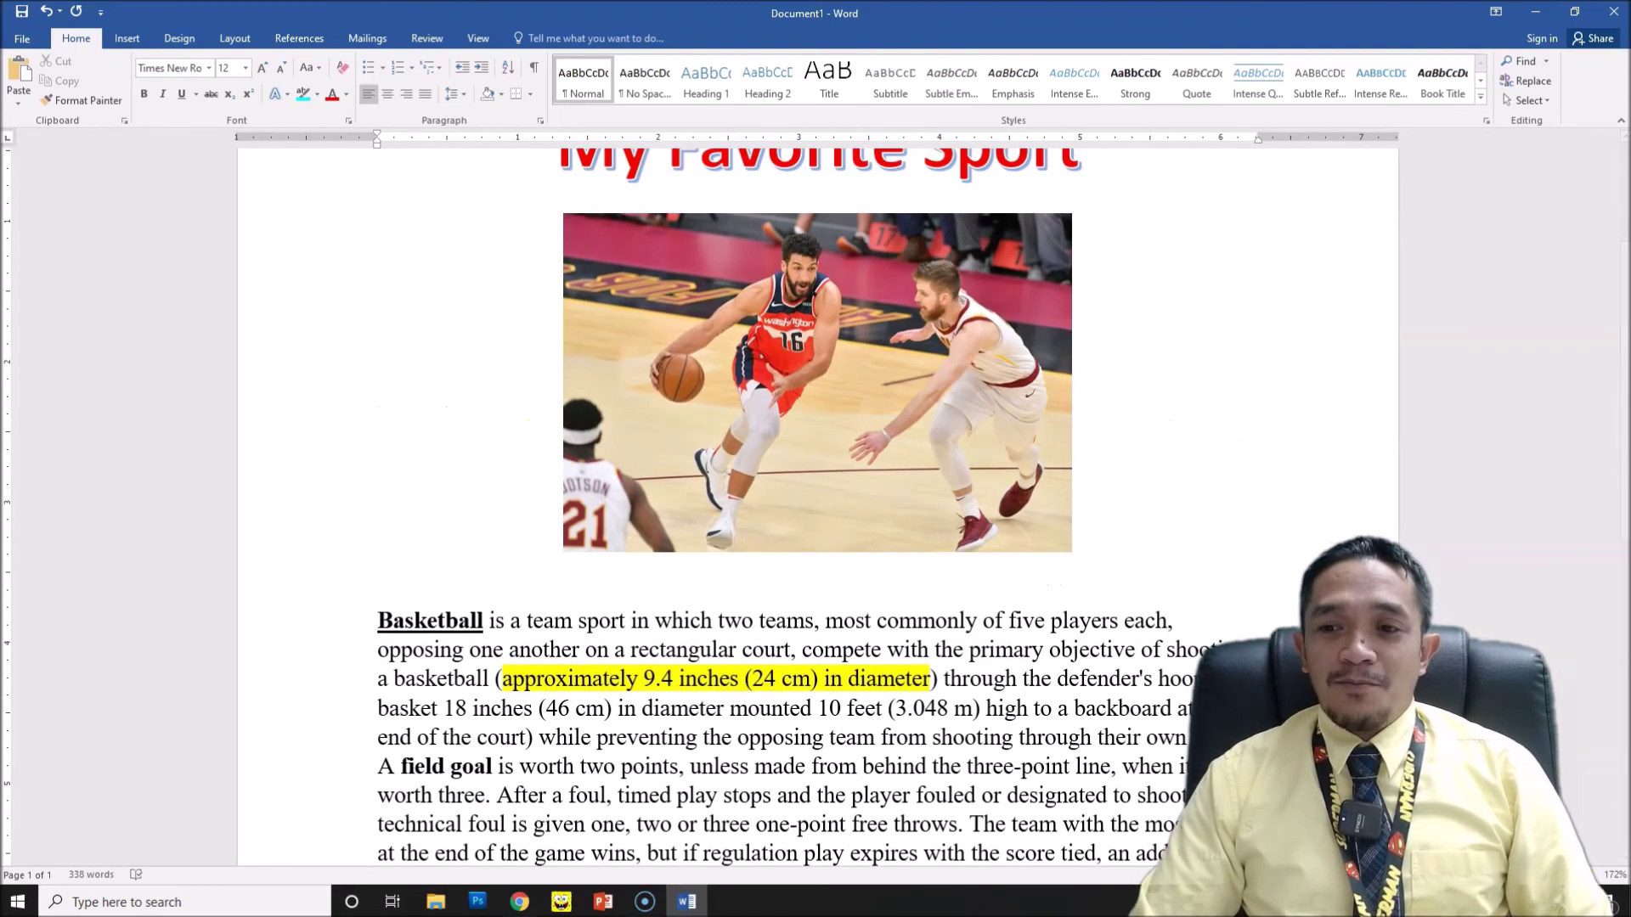
{"action": "scroll", "coordinate": [877, 604], "scroll_direction": "down", "scroll_amount": 9, "text": "ctrl"}
{"action": "scroll", "coordinate": [878, 603], "scroll_direction": "up", "scroll_amount": 1}
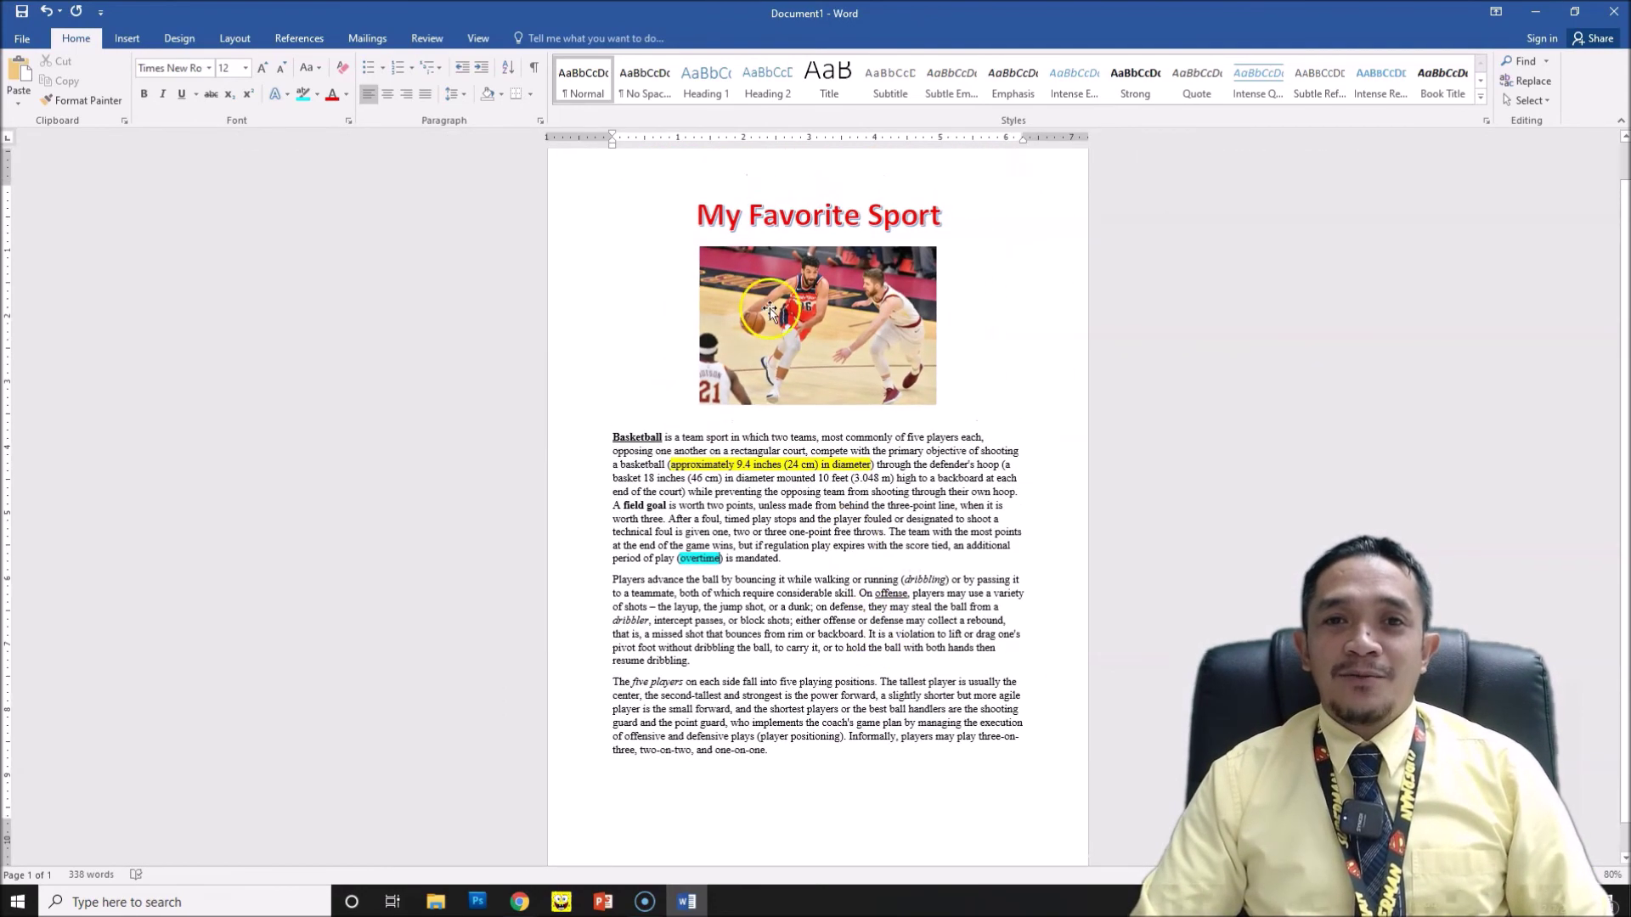